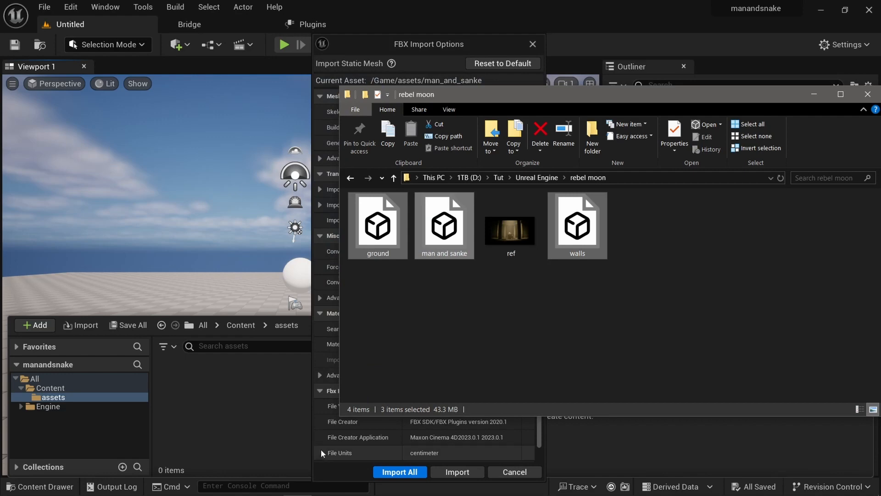
# Step: Import the ground, man and sanke, and walls FBX files into the assets folder, applying the same static mesh settings to all
pyautogui.click(335, 465)
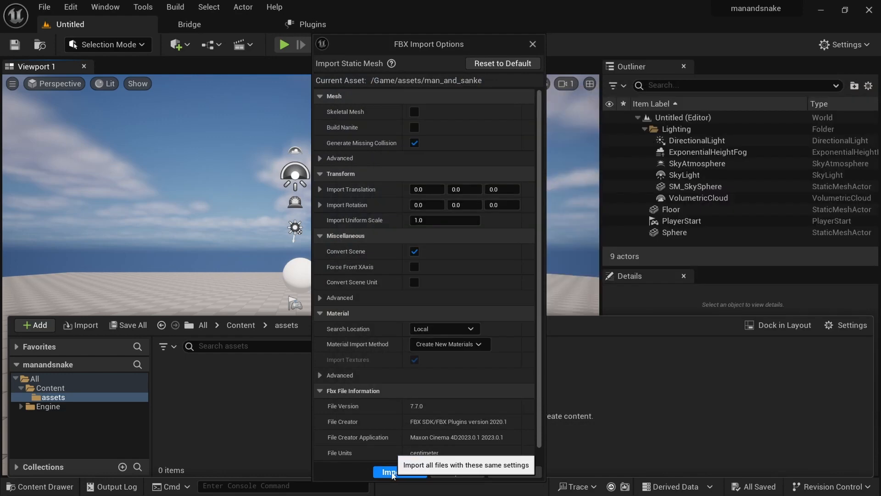
pyautogui.click(392, 473)
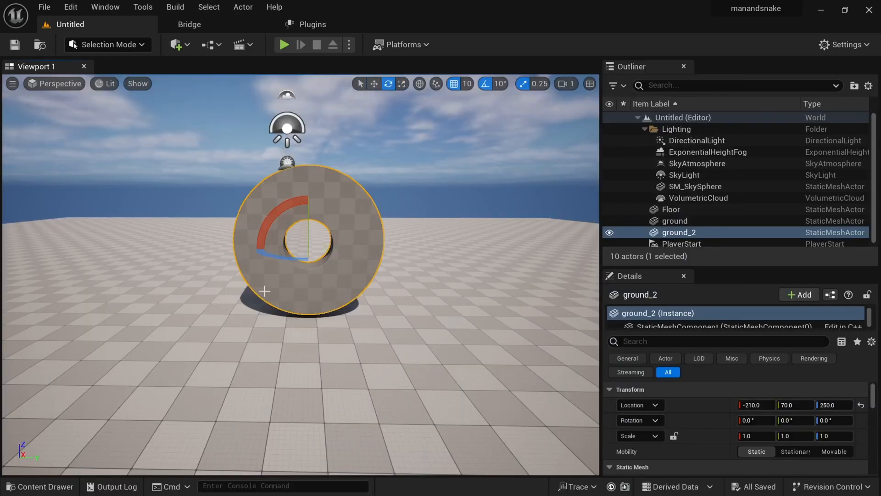
# Step: Rotate the upright ground_2 ring to -90° about Y so it lies flat above the floor
pyautogui.keyDown('alt'); pyautogui.moveTo(265, 291); pyautogui.dragTo(349, 298); pyautogui.keyUp('alt')
pyautogui.moveTo(375, 213); pyautogui.dragTo(322, 183)
pyautogui.keyDown('alt'); pyautogui.moveTo(413, 321); pyautogui.dragTo(378, 347); pyautogui.keyUp('alt')
pyautogui.scroll(5, 377, 349)
pyautogui.scroll(-5, 377, 349)
pyautogui.press('w')
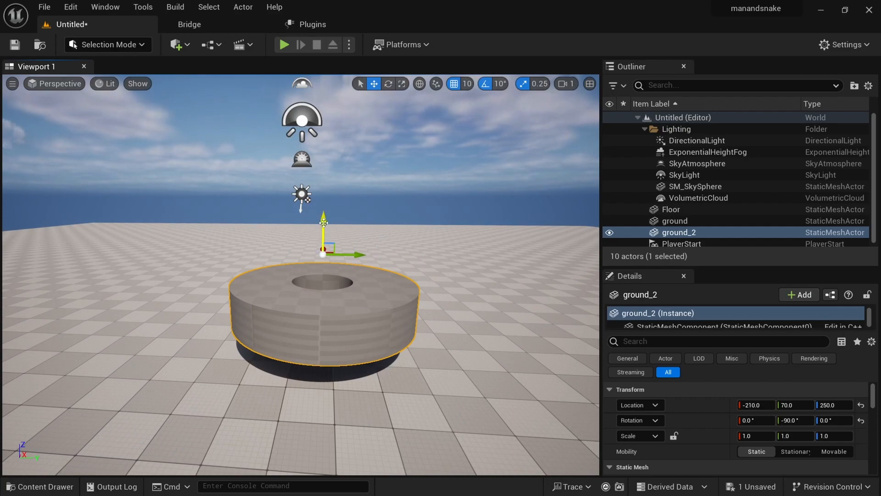
# Step: Move the ground_2 ring's pivot from above the mesh onto the ring's body
pyautogui.rightClick(321, 315)
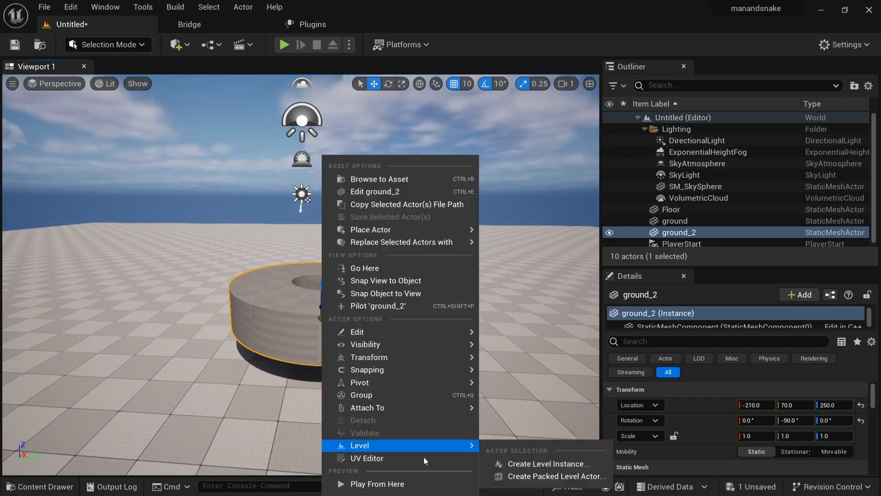
pyautogui.moveTo(395, 382)
pyautogui.click(522, 387)
pyautogui.keyDown('alt'); pyautogui.moveTo(465, 357); pyautogui.dragTo(325, 311); pyautogui.keyUp('alt')
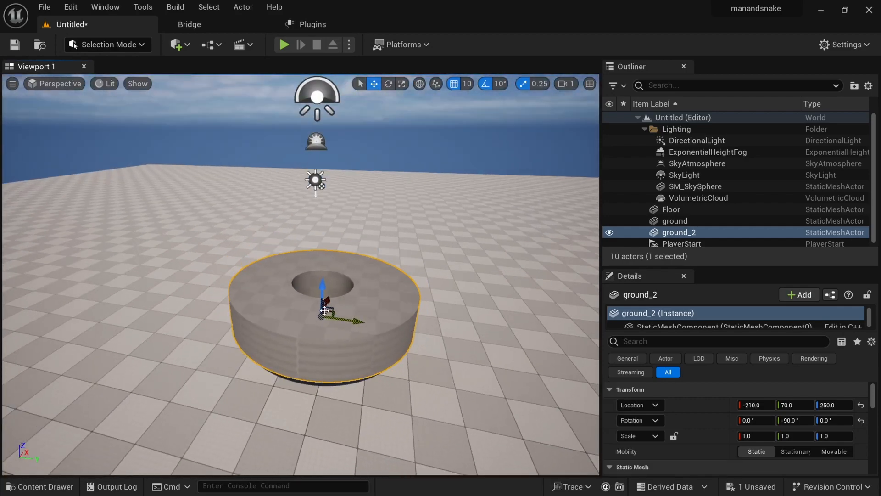
# Step: Browse the locally downloaded assets in Bridge and add the Roman Arch to the project
pyautogui.click(206, 29)
pyautogui.click(19, 180)
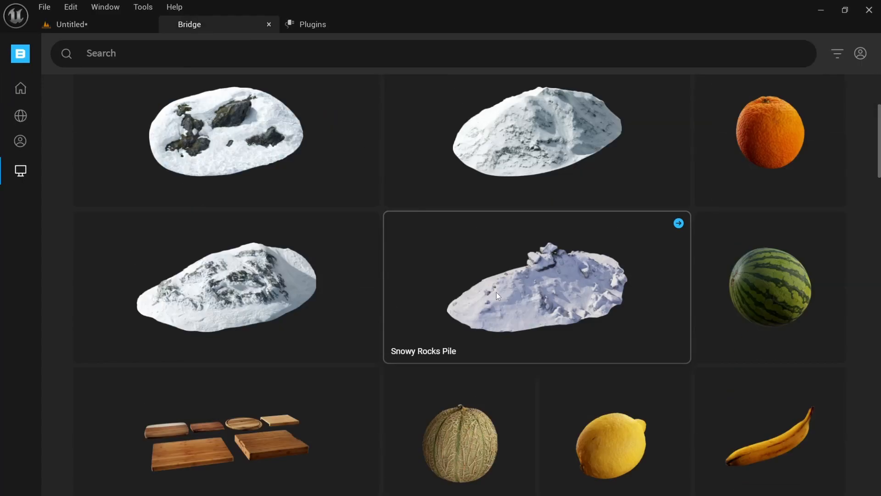
pyautogui.scroll(-15, 497, 292)
pyautogui.scroll(2, 484, 304)
pyautogui.scroll(-18, 484, 305)
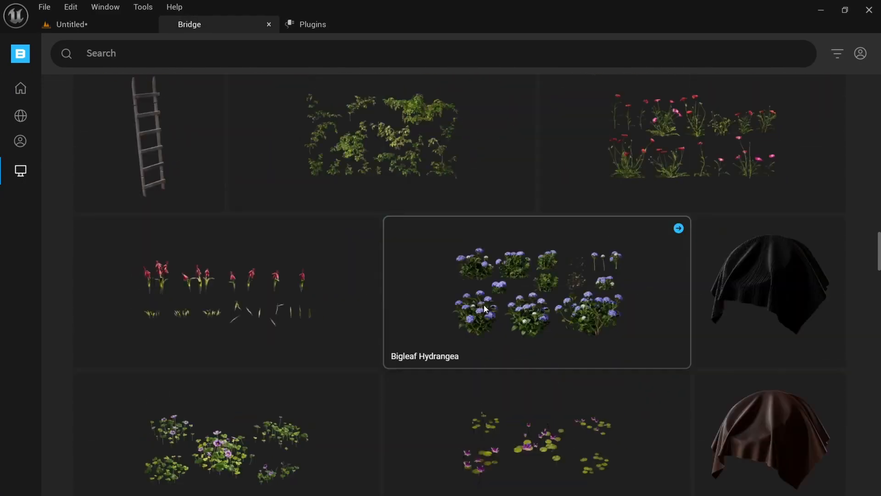
pyautogui.scroll(14, 484, 304)
pyautogui.scroll(3, 484, 305)
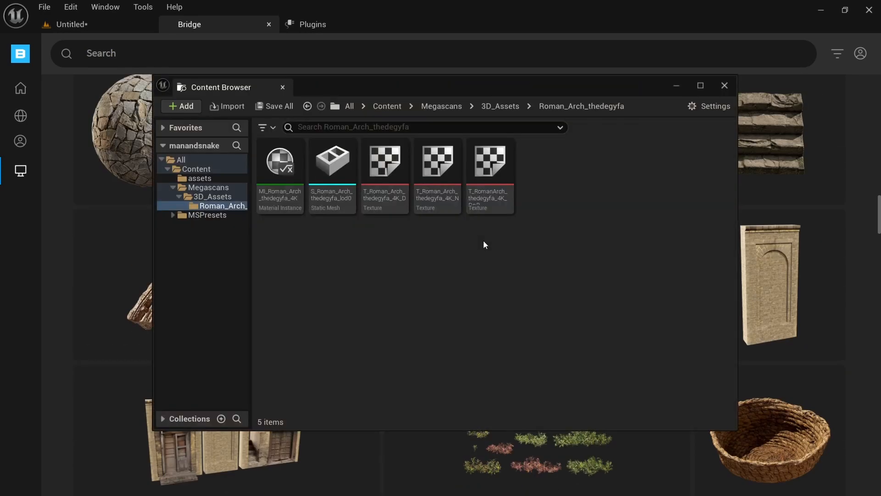
pyautogui.click(724, 86)
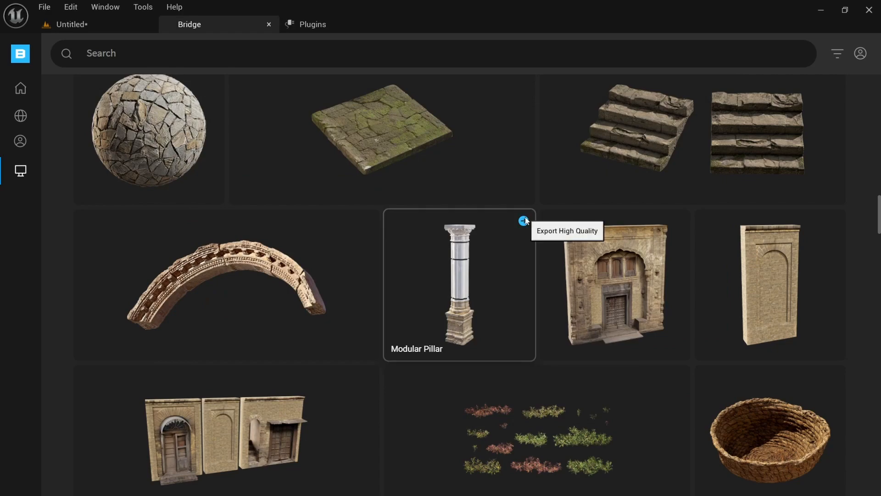
# Step: Export the high-quality Modular Pillar from Bridge to the project, then return to the level and save it
pyautogui.click(524, 222)
pyautogui.click(724, 86)
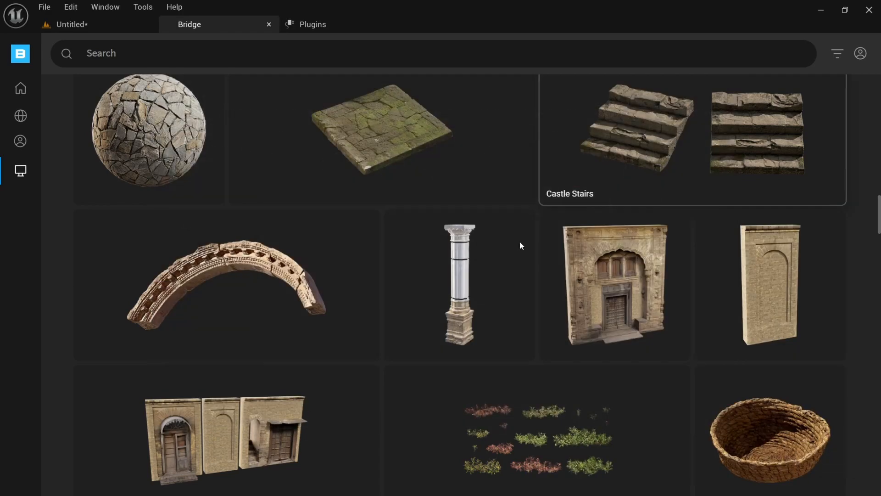
pyautogui.scroll(10, 448, 316)
pyautogui.scroll(5, 448, 315)
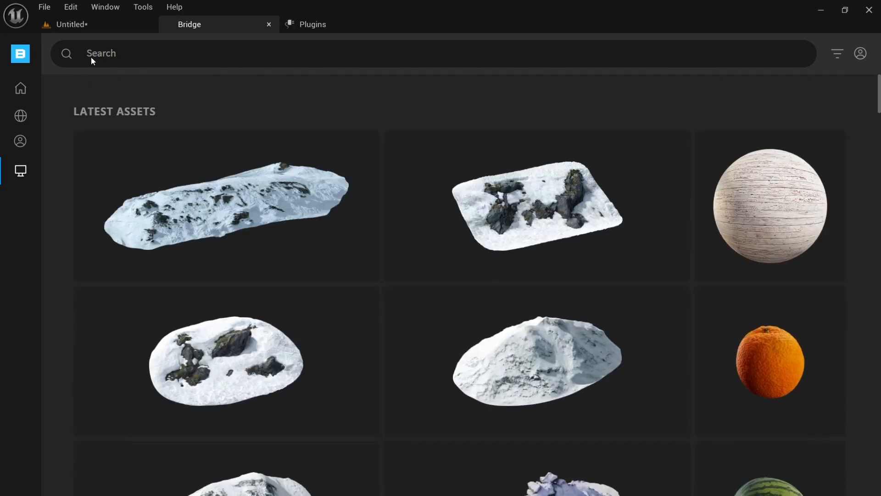
pyautogui.click(71, 24)
pyautogui.hotkey('ctrl', 's')
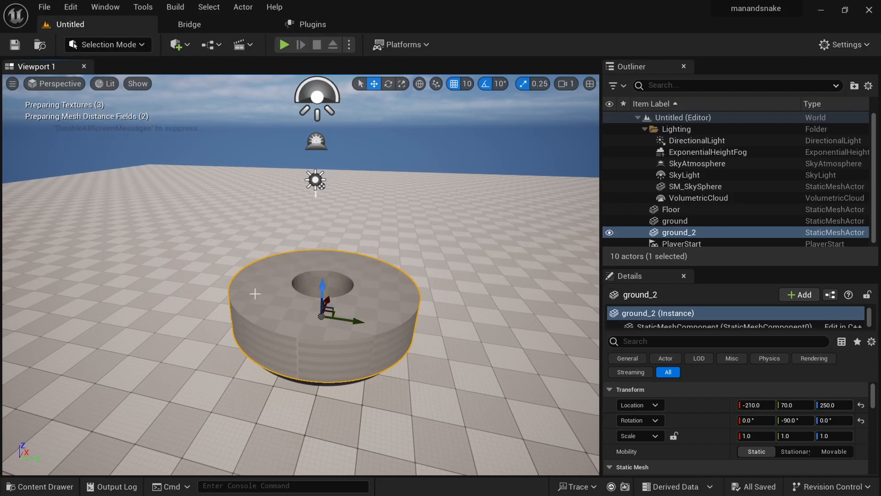
# Step: Place the Var4 pillar base from the Megascans Modular_Pillar folder on the floor beside the ring at -430, -220, 0
pyautogui.hotkey('ctrl', 'space')
pyautogui.click(58, 407)
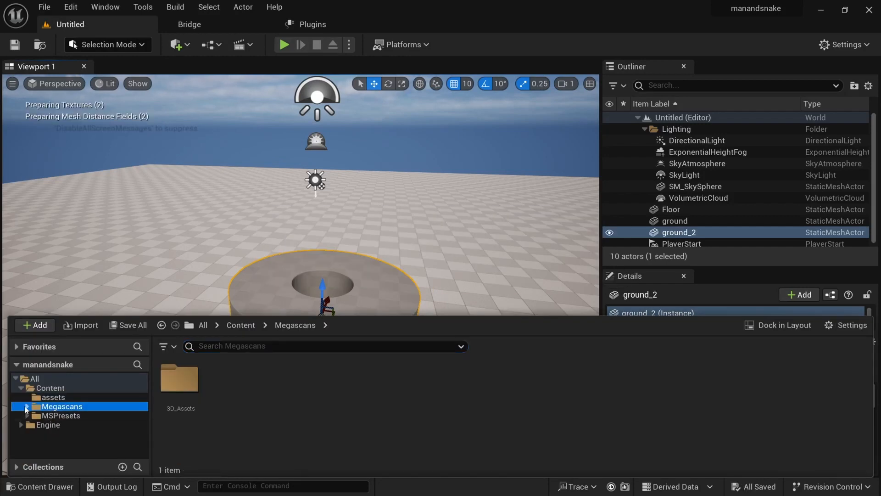
pyautogui.click(26, 407)
pyautogui.click(33, 417)
pyautogui.click(32, 416)
pyautogui.click(79, 426)
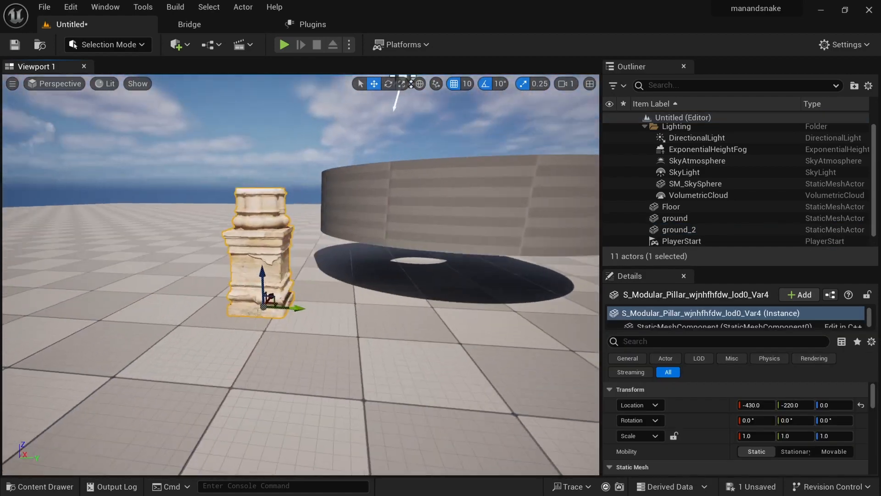
# Step: Place the short Var3 shaft piece on the pillar base and align it at X -430, Y -220, Z 150
pyautogui.keyDown('alt'); pyautogui.moveTo(173, 339); pyautogui.dragTo(193, 413); pyautogui.keyUp('alt')
pyautogui.hotkey('ctrl', 'space')
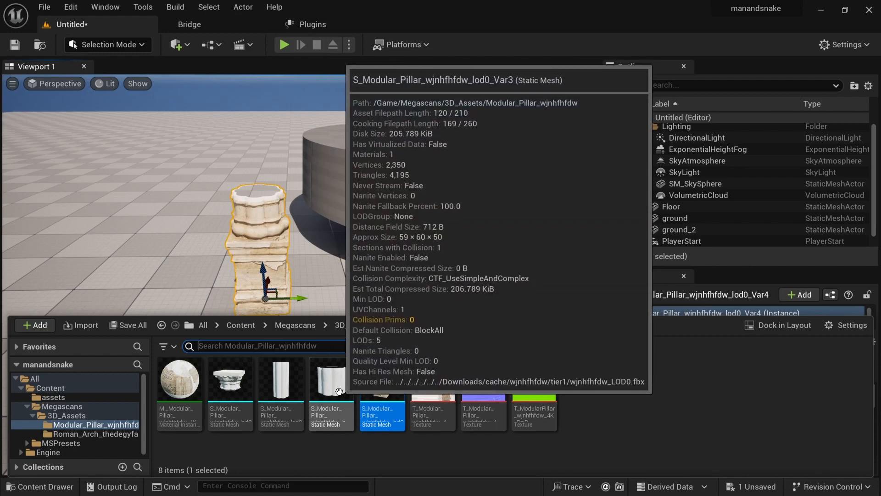
pyautogui.moveTo(338, 391); pyautogui.dragTo(258, 197)
pyautogui.keyDown('alt'); pyautogui.moveTo(175, 150); pyautogui.dragTo(312, 158); pyautogui.keyUp('alt')
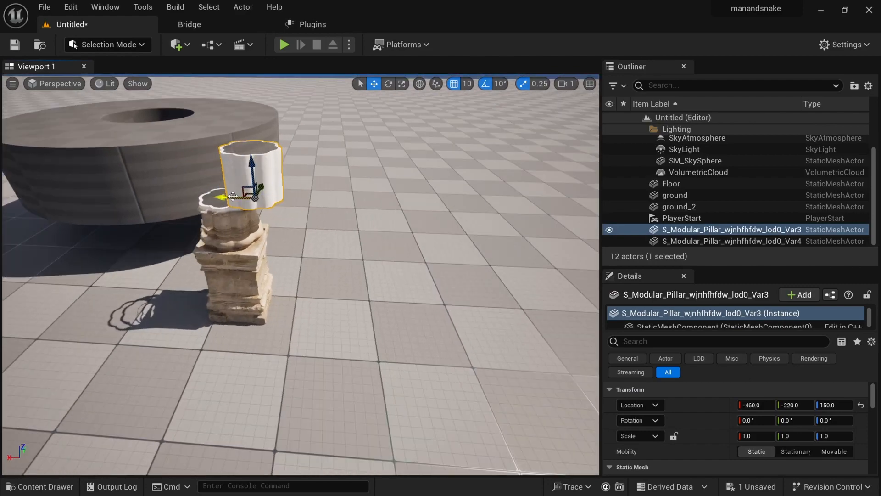
pyautogui.moveTo(233, 196); pyautogui.dragTo(202, 190)
# Step: Stack the longer Var2 shaft piece on the short shaft and align it at X -430, Y -220, Z 200
pyautogui.keyDown('alt'); pyautogui.moveTo(299, 258); pyautogui.dragTo(177, 230); pyautogui.keyUp('alt')
pyautogui.hotkey('ctrl', 'space')
pyautogui.moveTo(280, 380); pyautogui.dragTo(225, 149)
pyautogui.keyDown('alt'); pyautogui.moveTo(165, 216); pyautogui.dragTo(124, 137); pyautogui.keyUp('alt')
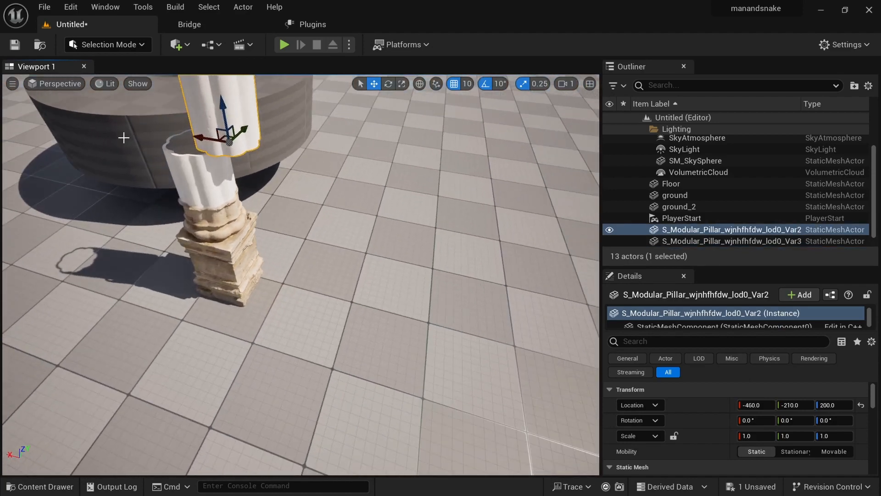
pyautogui.moveTo(207, 141); pyautogui.dragTo(179, 135)
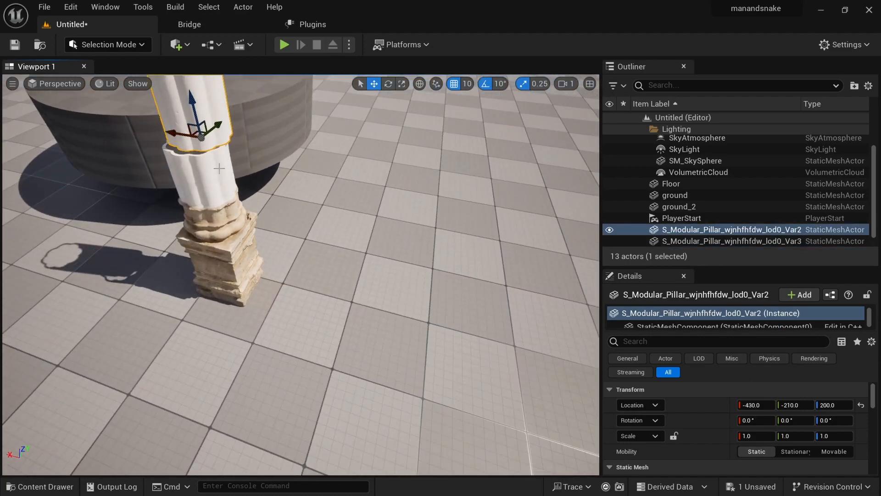
pyautogui.keyDown('alt'); pyautogui.moveTo(219, 169); pyautogui.dragTo(257, 170); pyautogui.keyUp('alt')
pyautogui.moveTo(231, 131); pyautogui.dragTo(220, 134)
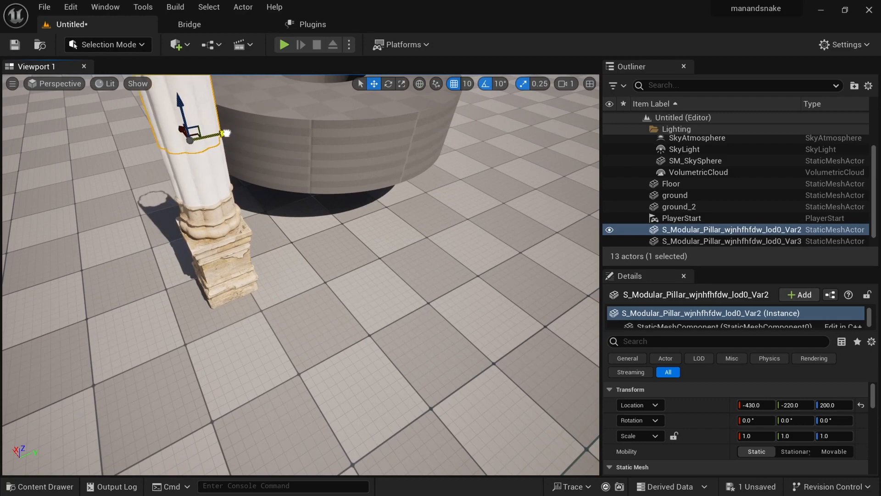
# Step: Place the Var1 capital on top of the pillar shaft at a height of 320
pyautogui.keyDown('alt'); pyautogui.moveTo(248, 174); pyautogui.dragTo(237, 260); pyautogui.keyUp('alt')
pyautogui.scroll(-5, 237, 260)
pyautogui.moveTo(236, 260); pyautogui.dragTo(227, 248, button='middle')
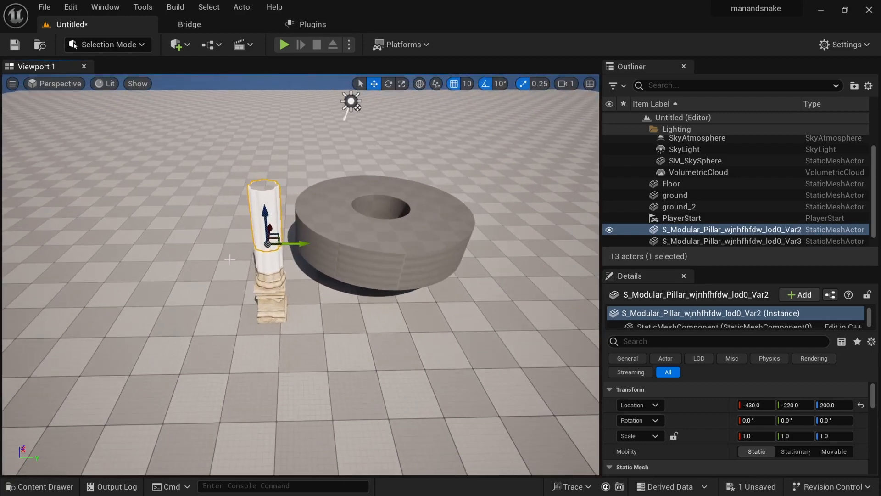
pyautogui.scroll(4, 227, 248)
pyautogui.hotkey('ctrl', 'space')
pyautogui.moveTo(231, 386); pyautogui.dragTo(127, 169)
pyautogui.click(243, 142)
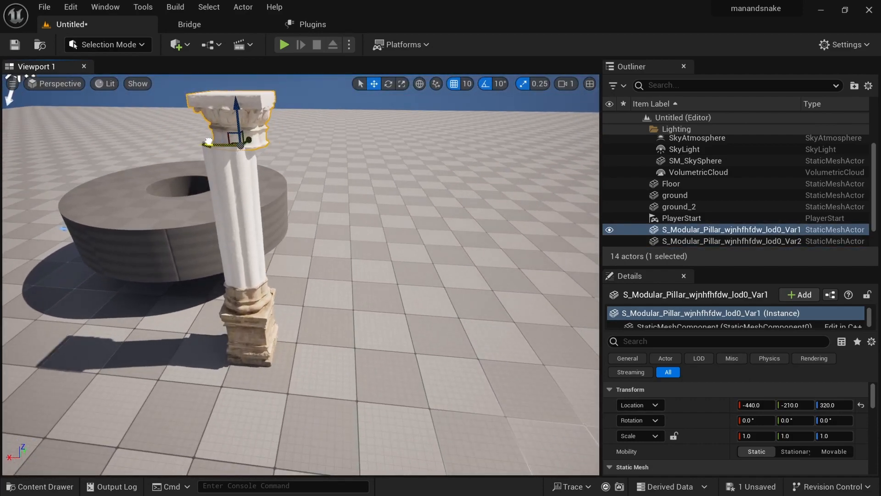
# Step: Align the capital with the shaft at X -430, Y -220
pyautogui.keyDown('alt'); pyautogui.moveTo(7, 103); pyautogui.dragTo(322, 97); pyautogui.keyUp('alt')
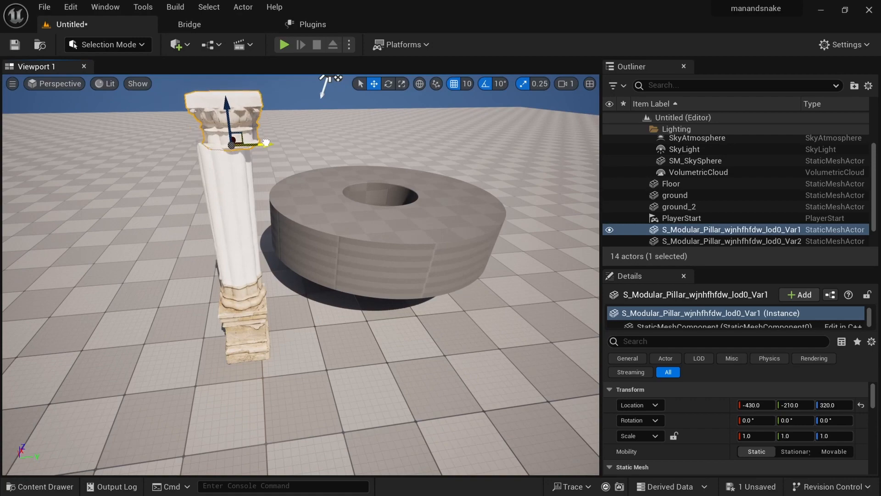
pyautogui.keyDown('alt'); pyautogui.moveTo(165, 185); pyautogui.dragTo(395, 175); pyautogui.keyUp('alt')
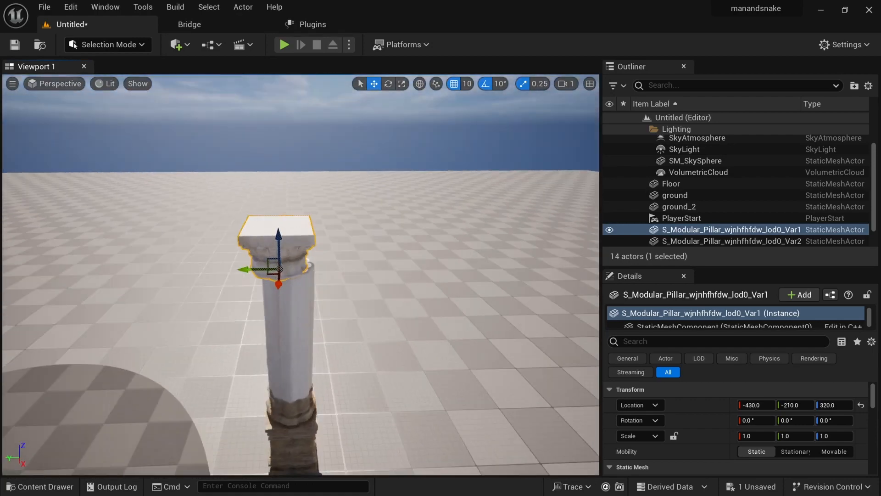
pyautogui.moveTo(210, 246)
pyautogui.keyDown('alt'); pyautogui.mouseDown()
pyautogui.moveTo(210, 216)
pyautogui.moveTo(210, 230)
pyautogui.mouseUp(); pyautogui.keyUp('alt')
pyautogui.moveTo(245, 269); pyautogui.dragTo(254, 270)
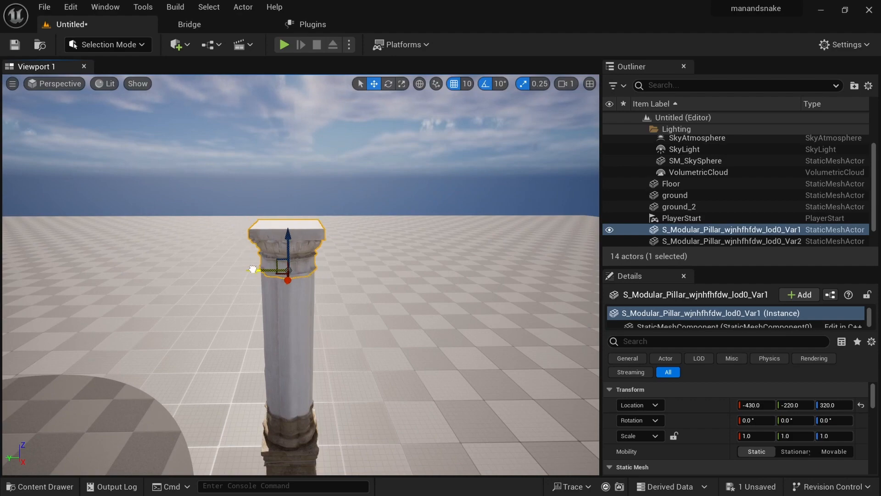
pyautogui.keyDown('alt'); pyautogui.moveTo(304, 306); pyautogui.dragTo(330, 312); pyautogui.keyUp('alt')
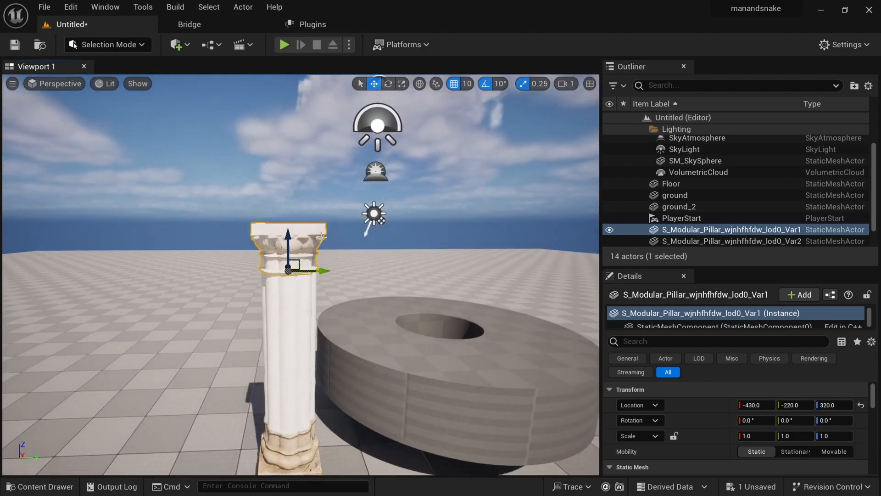
pyautogui.moveTo(290, 235)
pyautogui.mouseDown()
pyautogui.moveTo(290, 224)
pyautogui.moveTo(290, 235)
pyautogui.mouseUp()
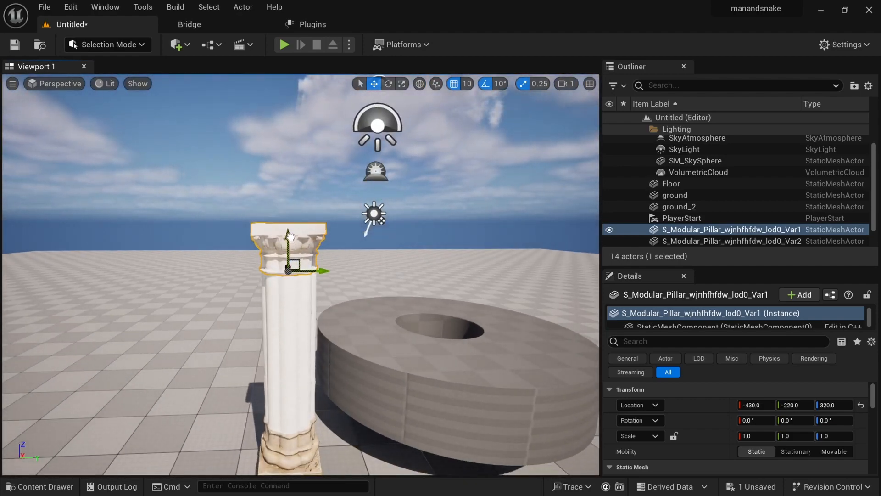
# Step: Examine the assembled pillar's joints and its proportions beside the ring
pyautogui.scroll(-5, 287, 362)
pyautogui.moveTo(287, 363)
pyautogui.keyDown('alt'); pyautogui.mouseDown()
pyautogui.moveTo(259, 345)
pyautogui.moveTo(273, 356)
pyautogui.mouseUp(); pyautogui.keyUp('alt')
pyautogui.click(317, 224)
pyautogui.scroll(8, 306, 356)
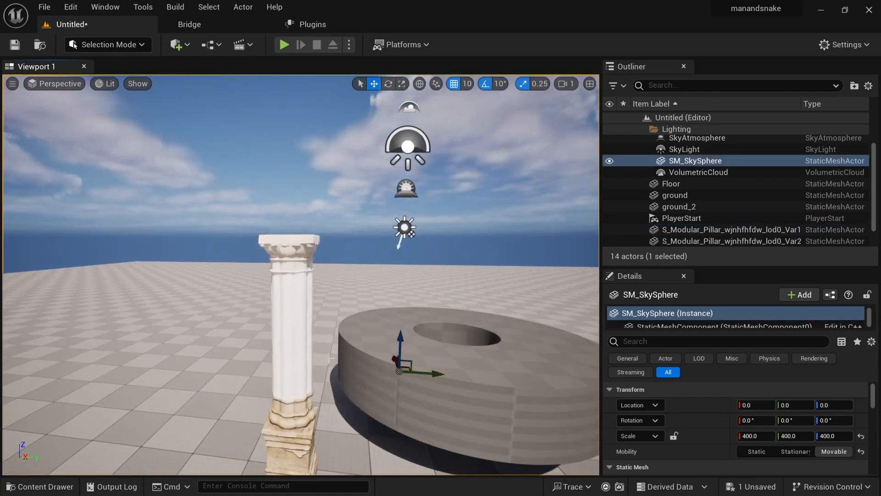
pyautogui.click(290, 238)
pyautogui.moveTo(334, 371)
pyautogui.keyDown('alt'); pyautogui.mouseDown()
pyautogui.moveTo(294, 377)
pyautogui.moveTo(333, 371)
pyautogui.mouseUp(); pyautogui.keyUp('alt')
pyautogui.scroll(-8, 333, 371)
pyautogui.scroll(-3, 333, 371)
# Step: Scale up the flat ring into a large ground platform that extends around the pillar
pyautogui.click(397, 323)
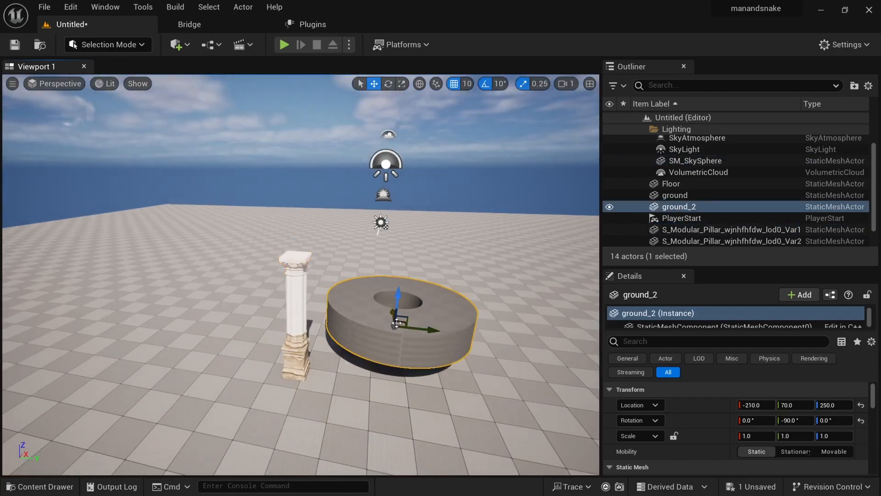
pyautogui.keyDown('alt'); pyautogui.moveTo(489, 374); pyautogui.dragTo(497, 349); pyautogui.keyUp('alt')
pyautogui.keyDown('alt'); pyautogui.moveTo(439, 371); pyautogui.dragTo(414, 302); pyautogui.keyUp('alt')
pyautogui.keyDown('alt'); pyautogui.moveTo(294, 324); pyautogui.dragTo(384, 262); pyautogui.keyUp('alt')
pyautogui.scroll(-2, 688, 229)
# Step: Group the four modular pillar parts, Var1 to Var4, into a new Outliner folder
pyautogui.click(689, 207)
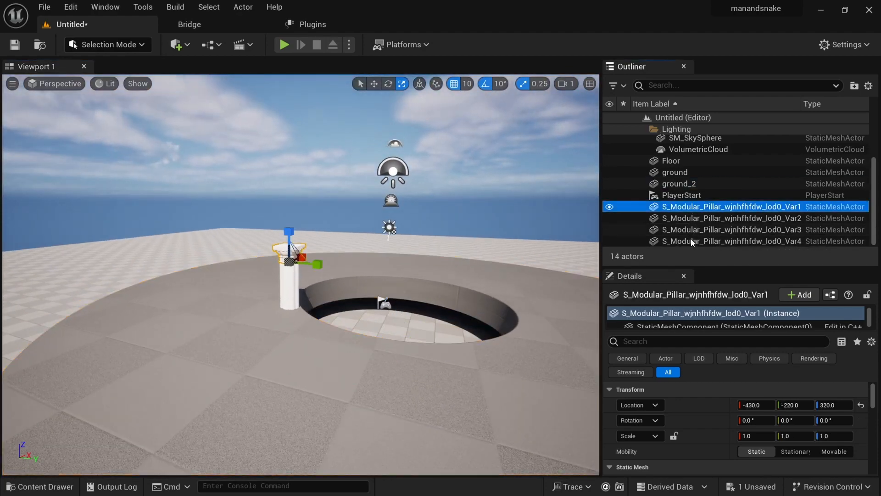
pyautogui.keyDown('shift'); pyautogui.click(689, 242); pyautogui.keyUp('shift')
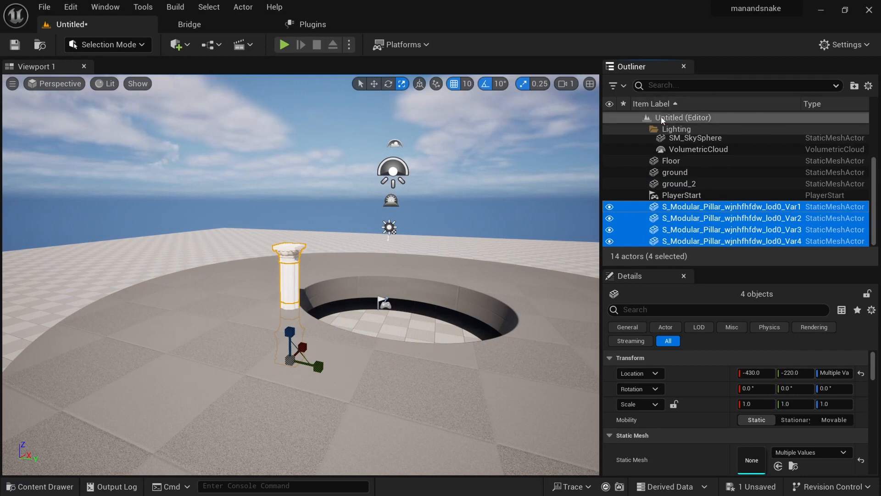
pyautogui.click(855, 85)
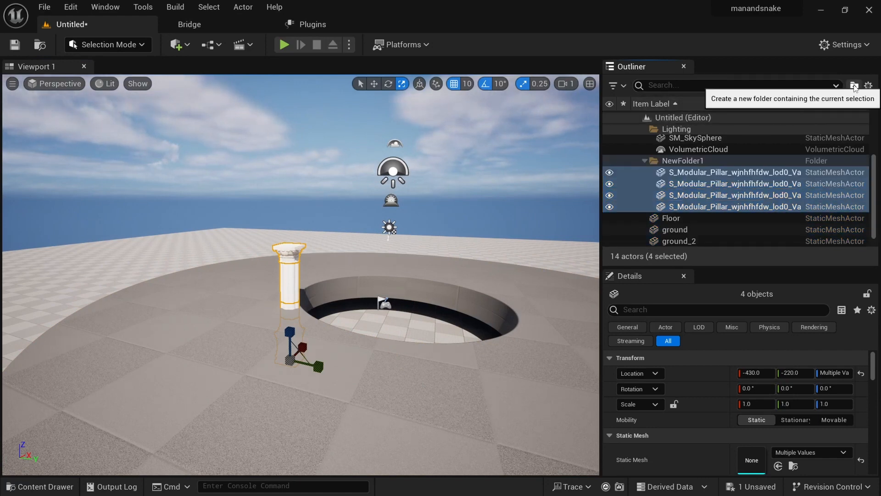
pyautogui.click(645, 161)
pyautogui.click(644, 194)
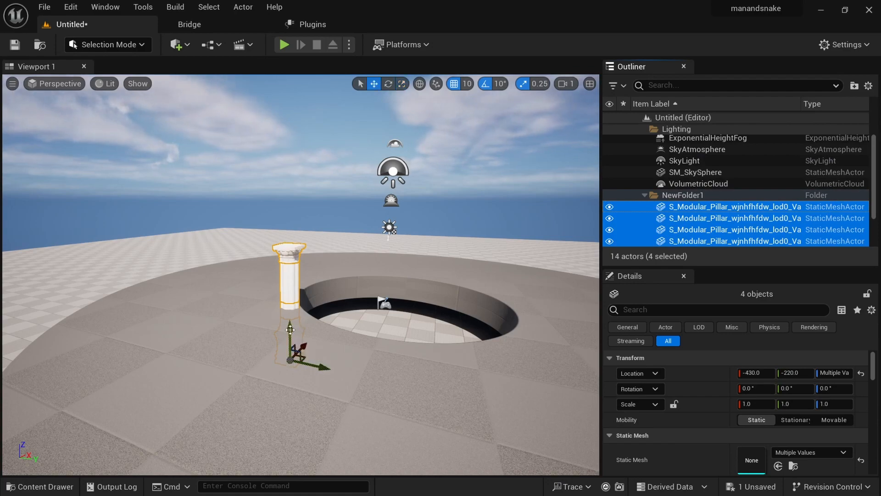
# Step: Raise the four pillar parts together onto the ring's top surface and rotate them to -30° about Z
pyautogui.moveTo(290, 330); pyautogui.dragTo(295, 271)
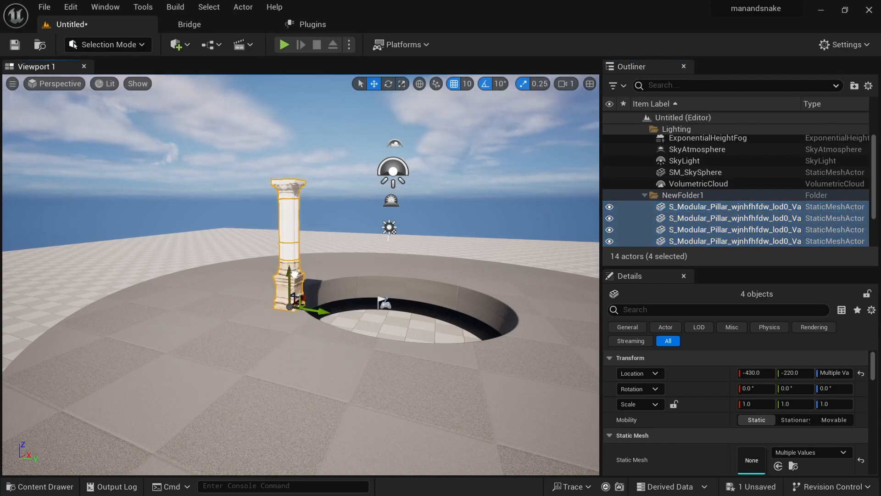
pyautogui.keyDown('alt'); pyautogui.moveTo(361, 383); pyautogui.dragTo(294, 417); pyautogui.keyUp('alt')
pyautogui.scroll(4, 335, 356)
pyautogui.keyDown('alt'); pyautogui.moveTo(335, 355); pyautogui.dragTo(381, 343); pyautogui.keyUp('alt')
pyautogui.press('e')
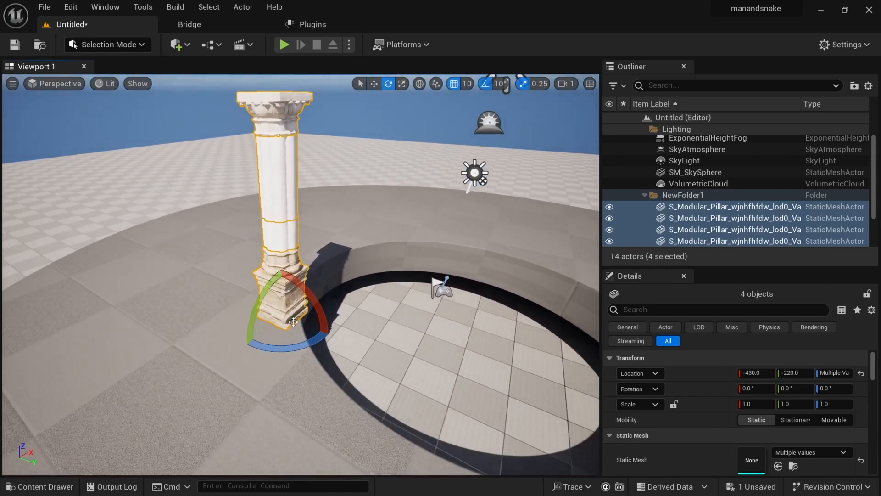
pyautogui.moveTo(287, 347); pyautogui.dragTo(298, 335)
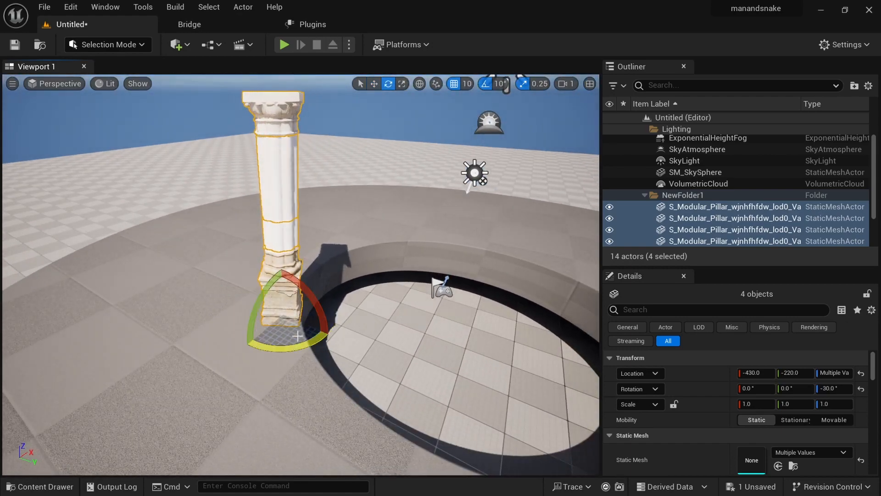
# Step: Scale the four selected pillar parts together uniformly to 1.25
pyautogui.press('w')
pyautogui.keyDown('alt'); pyautogui.moveTo(353, 344); pyautogui.dragTo(199, 318); pyautogui.keyUp('alt')
pyautogui.scroll(-5, 299, 296)
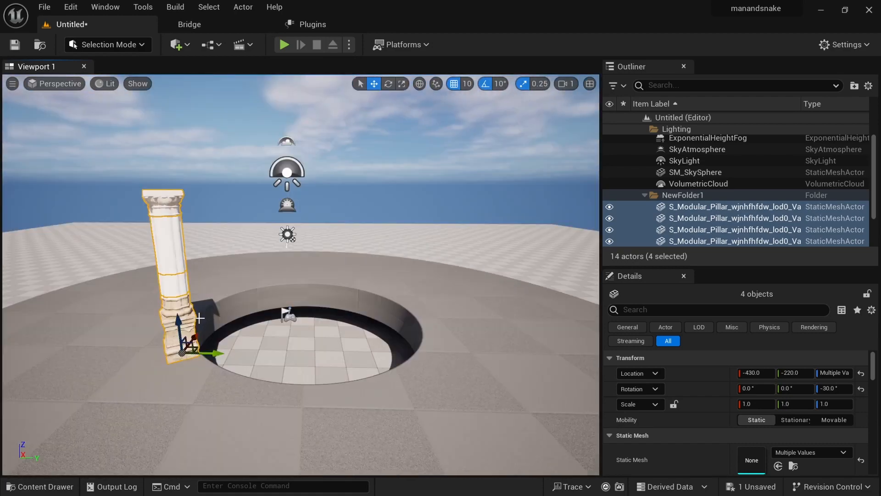
pyautogui.press('e')
pyautogui.press('r')
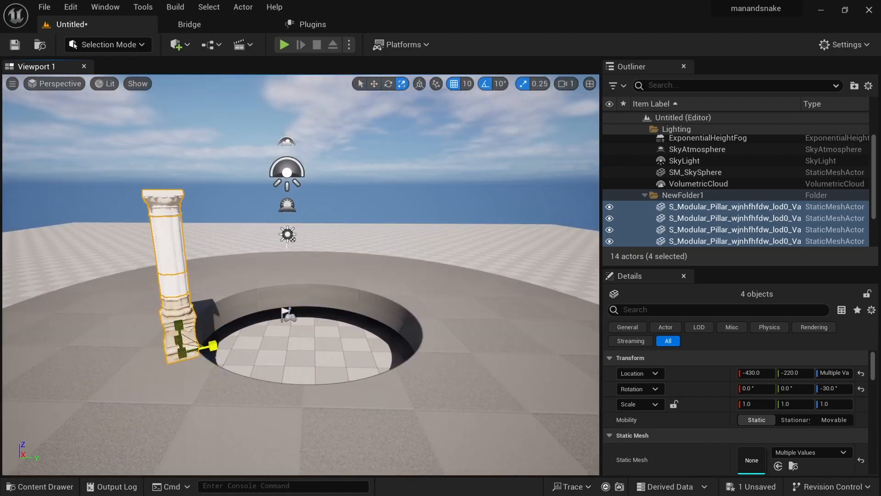
pyautogui.moveTo(182, 352); pyautogui.dragTo(197, 340)
pyautogui.scroll(-3, 280, 358)
pyautogui.keyDown('alt'); pyautogui.moveTo(279, 358); pyautogui.dragTo(275, 383); pyautogui.keyUp('alt')
pyautogui.press('e')
pyautogui.press('w')
pyautogui.scroll(3, 232, 332)
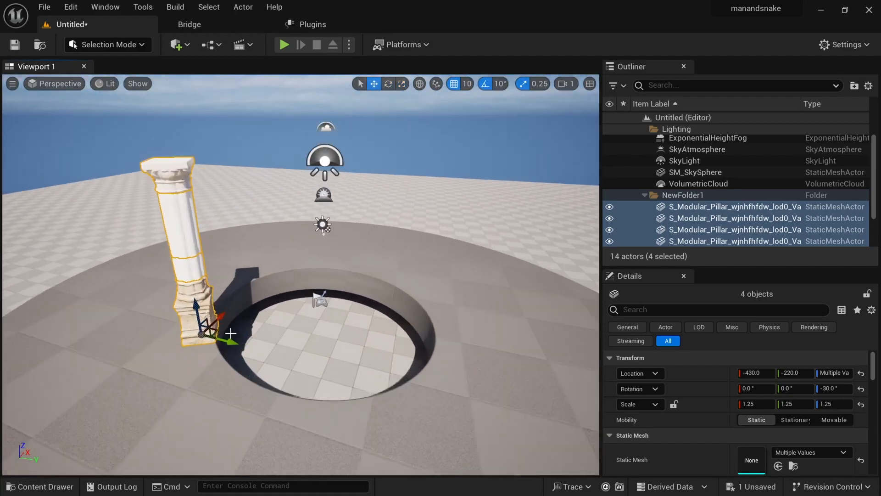
# Step: Shift the enlarged pillar beside the ring's opening to X -430 and Y -230
pyautogui.keyDown('alt'); pyautogui.moveTo(232, 321); pyautogui.dragTo(193, 328); pyautogui.keyUp('alt')
pyautogui.scroll(-8, 268, 320)
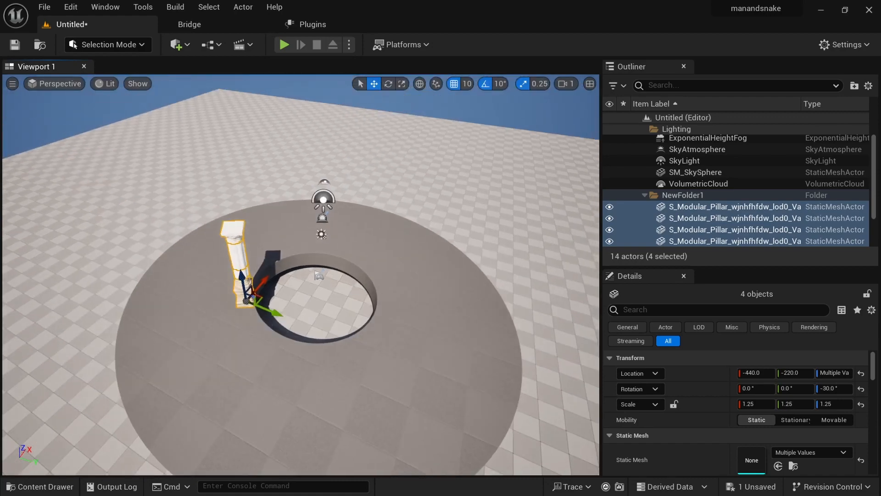
pyautogui.scroll(2, 269, 320)
pyautogui.scroll(-1, 269, 320)
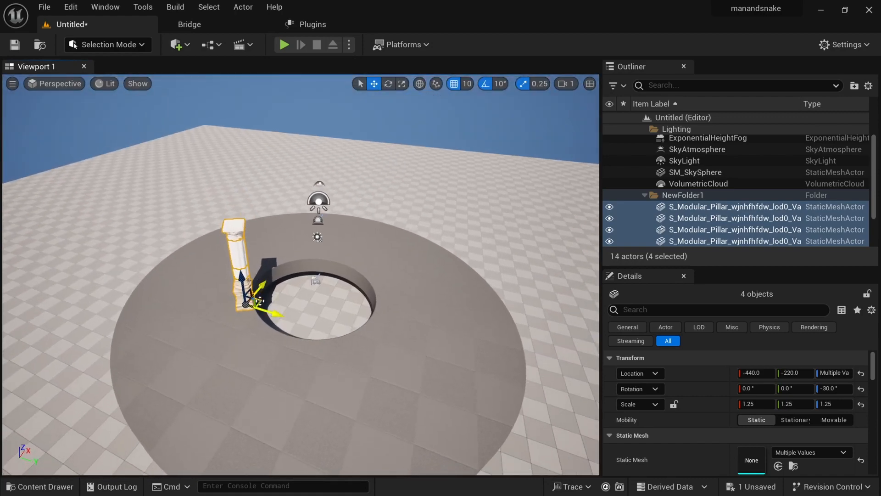
pyautogui.moveTo(260, 301); pyautogui.dragTo(255, 304)
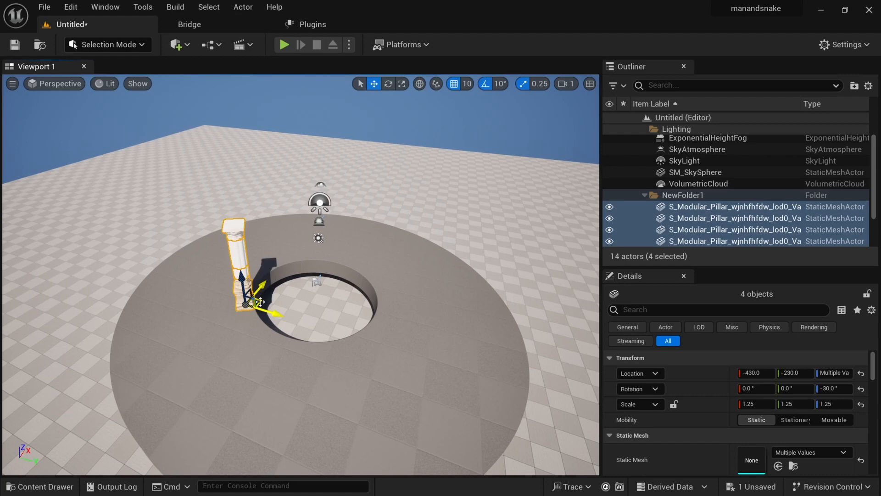
# Step: Duplicate the pillar across the opening to X -30, Y 400, and duplicate that copy to X -400, Y 400
pyautogui.keyDown('alt'); pyautogui.moveTo(259, 302); pyautogui.dragTo(413, 219); pyautogui.keyUp('alt')
pyautogui.keyDown('alt'); pyautogui.moveTo(361, 348); pyautogui.dragTo(361, 367); pyautogui.keyUp('alt')
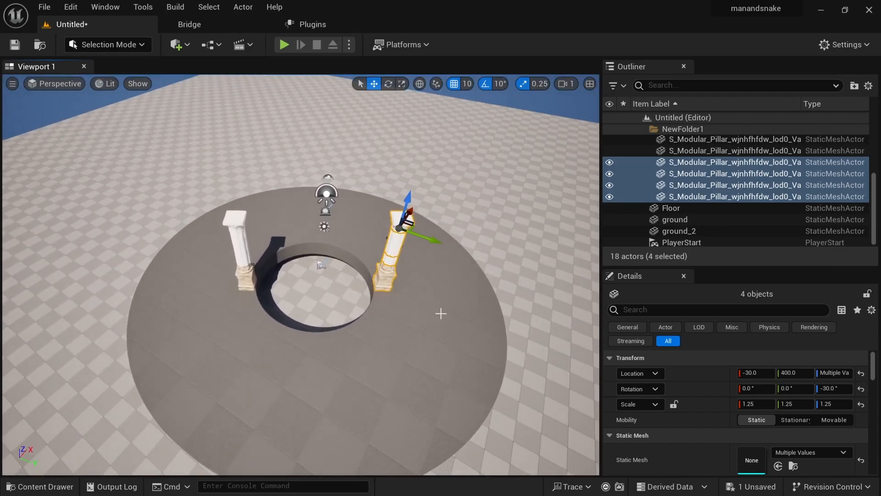
pyautogui.keyDown('alt'); pyautogui.moveTo(455, 289); pyautogui.dragTo(362, 242); pyautogui.keyUp('alt')
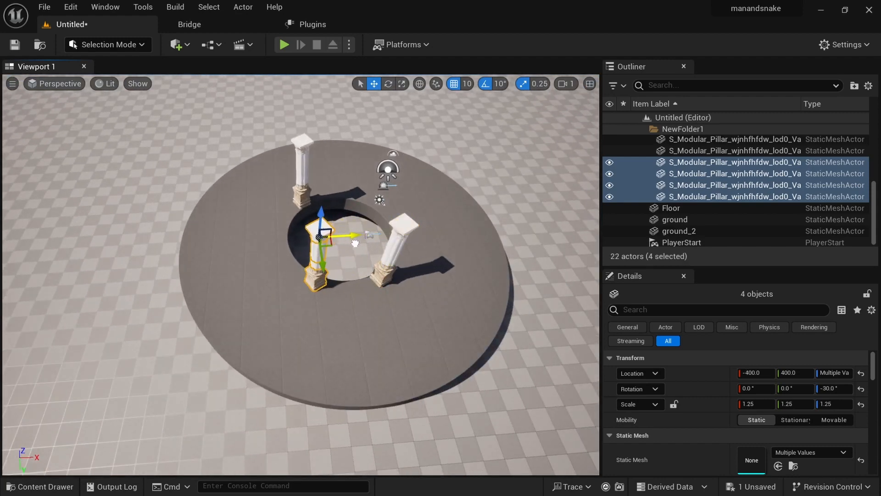
# Step: Rotate the third pillar, at X -400, Y 400, to 30° about Z
pyautogui.keyDown('alt'); pyautogui.moveTo(338, 286); pyautogui.dragTo(332, 288); pyautogui.keyUp('alt')
pyautogui.press('e')
pyautogui.moveTo(330, 250); pyautogui.dragTo(340, 250)
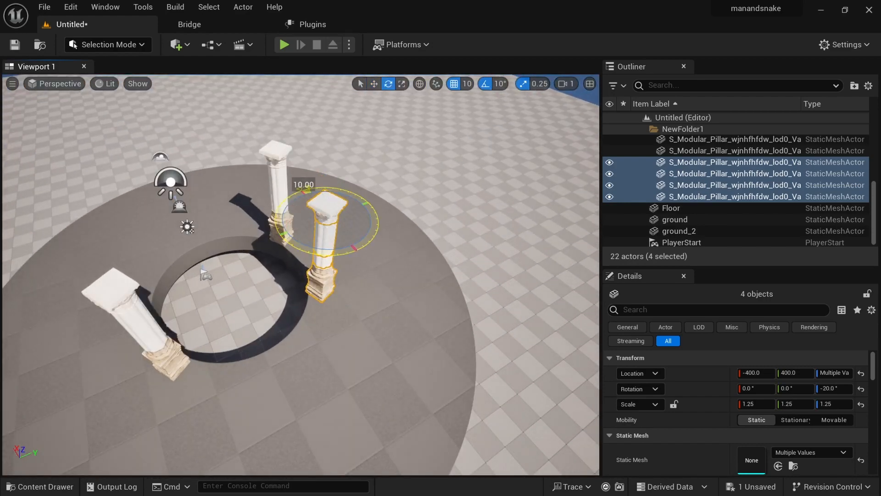
pyautogui.keyDown('alt'); pyautogui.moveTo(329, 364); pyautogui.dragTo(329, 363); pyautogui.keyUp('alt')
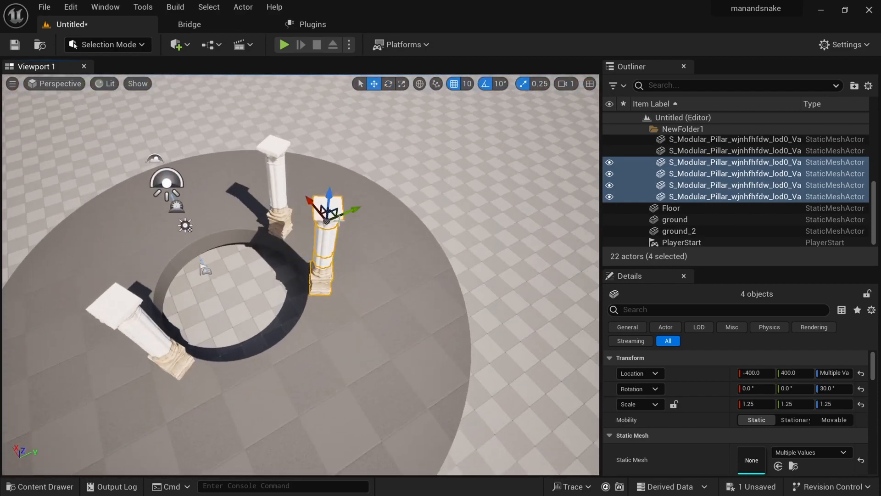
# Step: Duplicate the 30° pillar to the opposite side of the opening at X 0, Y -250
pyautogui.keyDown('alt'); pyautogui.moveTo(361, 226); pyautogui.dragTo(184, 93); pyautogui.keyUp('alt')
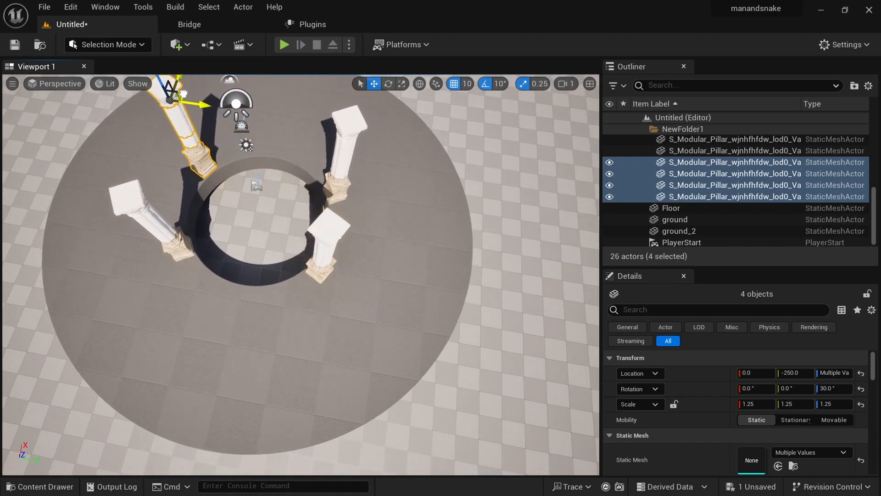
pyautogui.moveTo(303, 312)
pyautogui.keyDown('alt'); pyautogui.mouseDown()
pyautogui.moveTo(298, 230)
pyautogui.moveTo(291, 303)
pyautogui.mouseUp(); pyautogui.keyUp('alt')
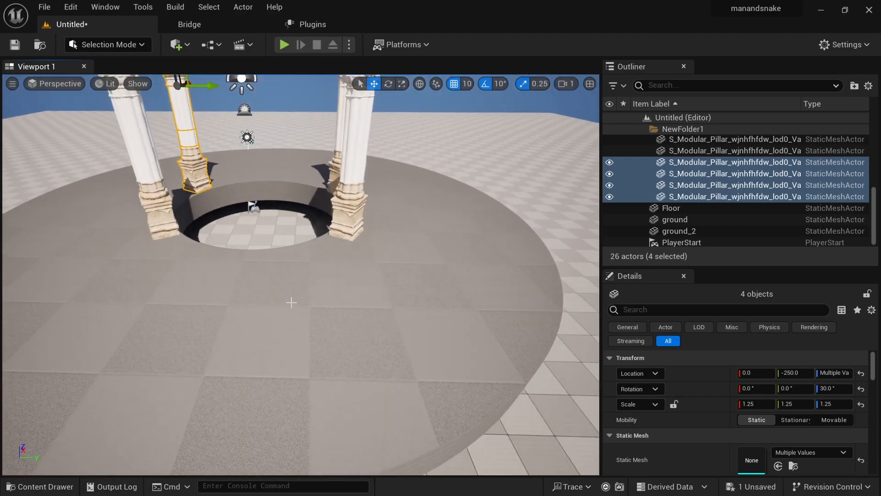
pyautogui.moveTo(291, 303); pyautogui.dragTo(291, 257, button='right')
pyautogui.keyDown('alt'); pyautogui.moveTo(291, 257); pyautogui.dragTo(302, 304); pyautogui.keyUp('alt')
pyautogui.keyDown('alt'); pyautogui.moveTo(257, 257); pyautogui.dragTo(257, 280); pyautogui.keyUp('alt')
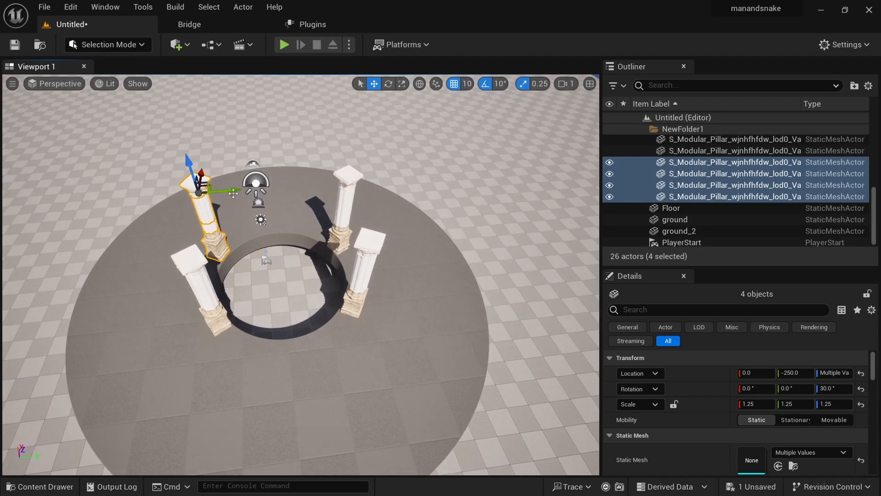
# Step: Duplicate a fifth pillar behind the opening at X 160, Y 60 and rotate it to 0° about Z
pyautogui.keyDown('alt'); pyautogui.moveTo(234, 193); pyautogui.dragTo(154, 208); pyautogui.keyUp('alt')
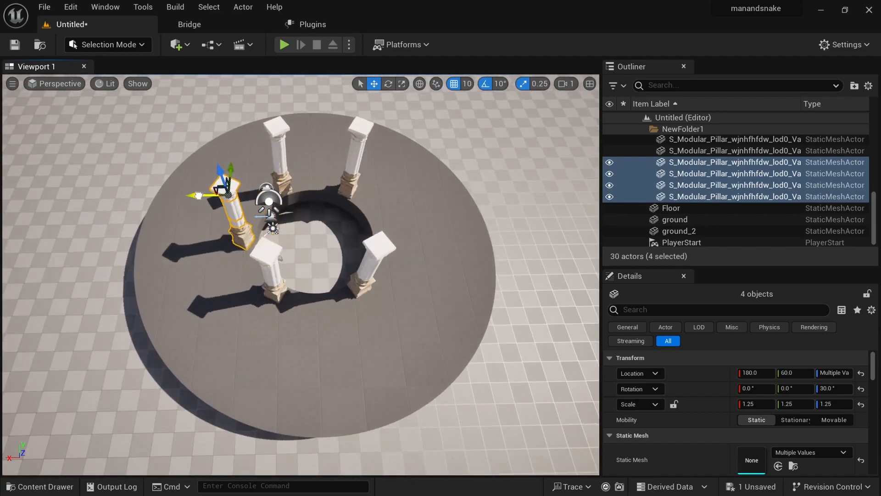
pyautogui.moveTo(143, 259)
pyautogui.keyDown('alt'); pyautogui.mouseDown()
pyautogui.moveTo(146, 285)
pyautogui.moveTo(133, 257)
pyautogui.mouseUp(); pyautogui.keyUp('alt')
pyautogui.scroll(3, 147, 310)
pyautogui.scroll(3, 139, 267)
pyautogui.press('e')
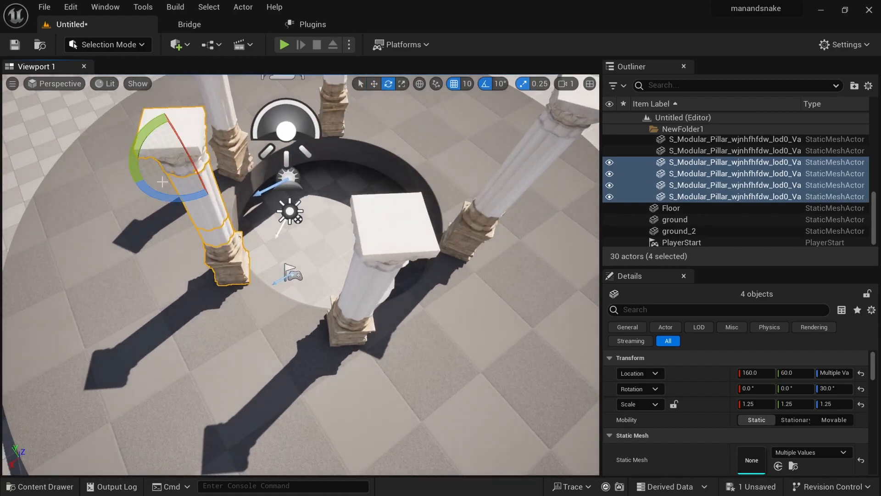
pyautogui.moveTo(159, 190); pyautogui.dragTo(140, 211)
# Step: Try a sixth pillar copy at the front of the opening at X -590, Y 60, and delete it
pyautogui.keyDown('alt'); pyautogui.moveTo(300, 301); pyautogui.dragTo(198, 261); pyautogui.keyUp('alt')
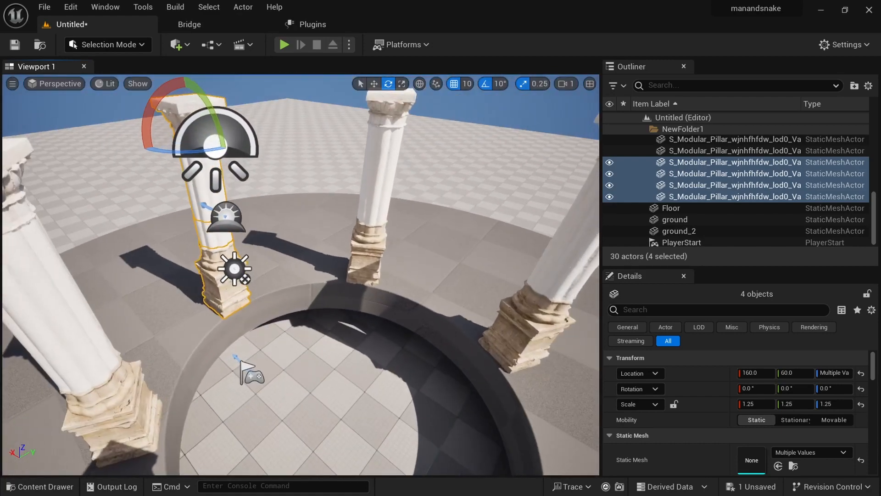
pyautogui.scroll(-5, 299, 300)
pyautogui.scroll(-2, 300, 300)
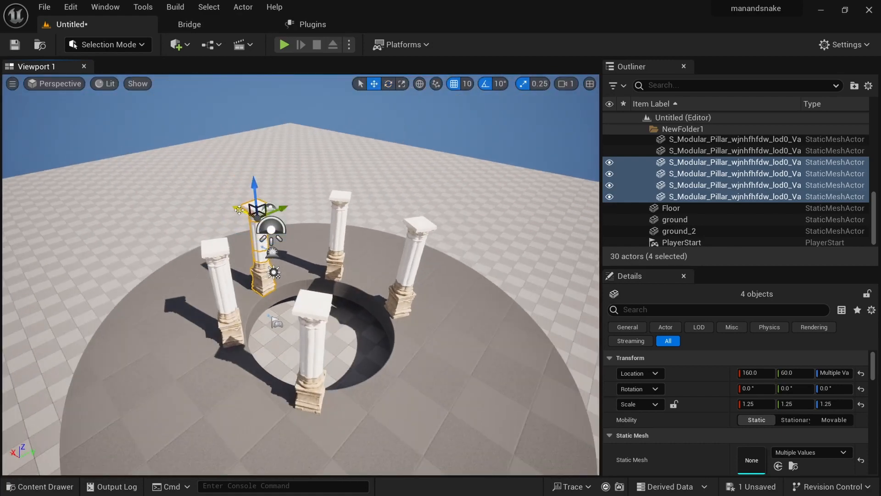
pyautogui.keyDown('alt'); pyautogui.moveTo(239, 210); pyautogui.dragTo(352, 297); pyautogui.keyUp('alt')
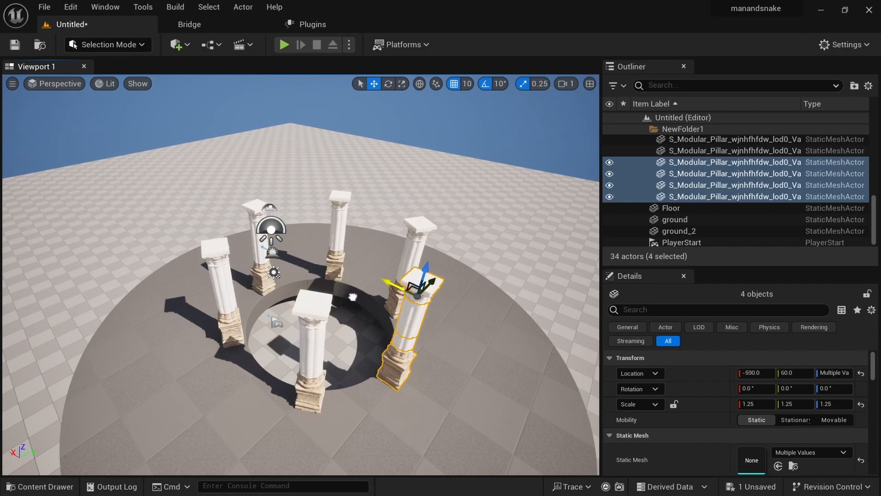
pyautogui.keyDown('alt'); pyautogui.moveTo(469, 374); pyautogui.dragTo(490, 388); pyautogui.keyUp('alt')
pyautogui.scroll(4, 490, 388)
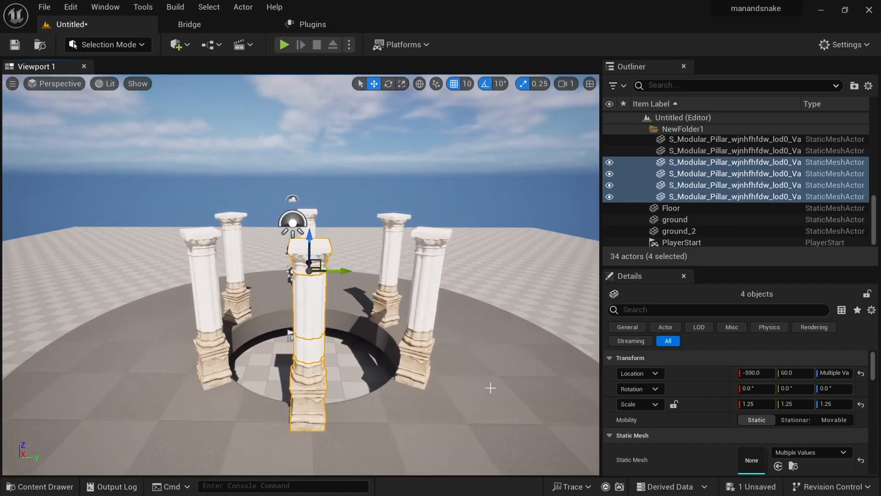
pyautogui.scroll(-2, 490, 388)
pyautogui.keyDown('alt'); pyautogui.moveTo(395, 399); pyautogui.dragTo(469, 358); pyautogui.keyUp('alt')
pyautogui.keyDown('alt'); pyautogui.moveTo(270, 431); pyautogui.dragTo(302, 392); pyautogui.keyUp('alt')
pyautogui.press('Delete')
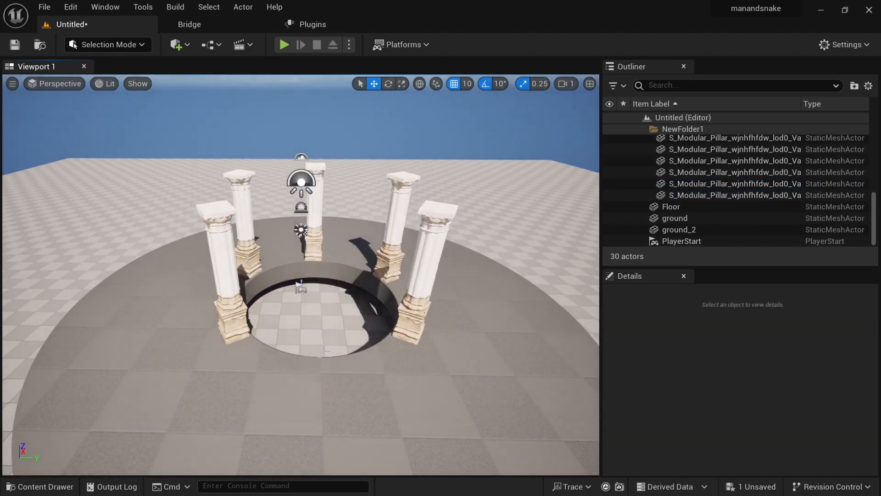
# Step: Frame the five pillars from a low front viewpoint and create a Cine Camera Actor there
pyautogui.keyDown('alt'); pyautogui.moveTo(354, 376); pyautogui.dragTo(374, 374); pyautogui.keyUp('alt')
pyautogui.moveTo(354, 351); pyautogui.dragTo(358, 342, button='right')
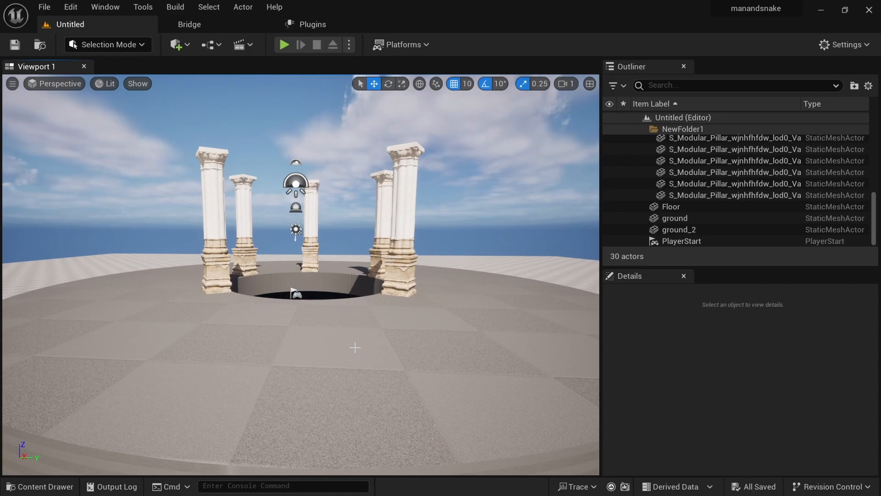
pyautogui.click(12, 83)
pyautogui.moveTo(93, 311)
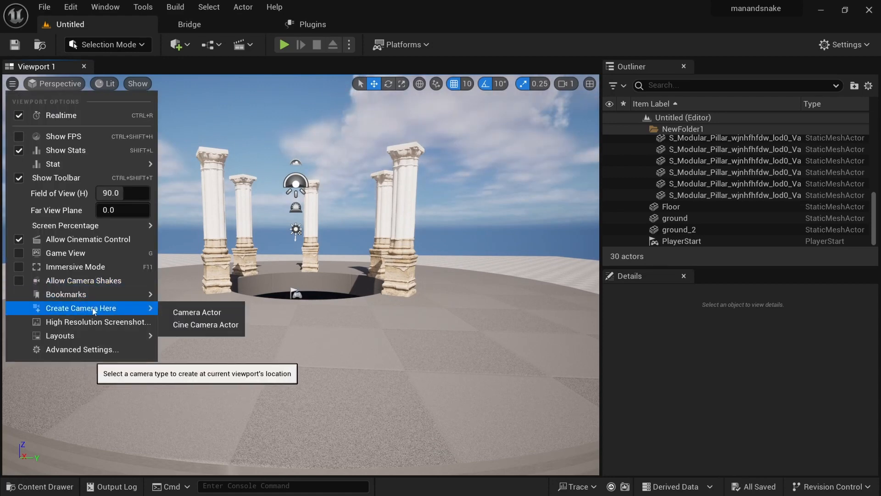
pyautogui.click(200, 326)
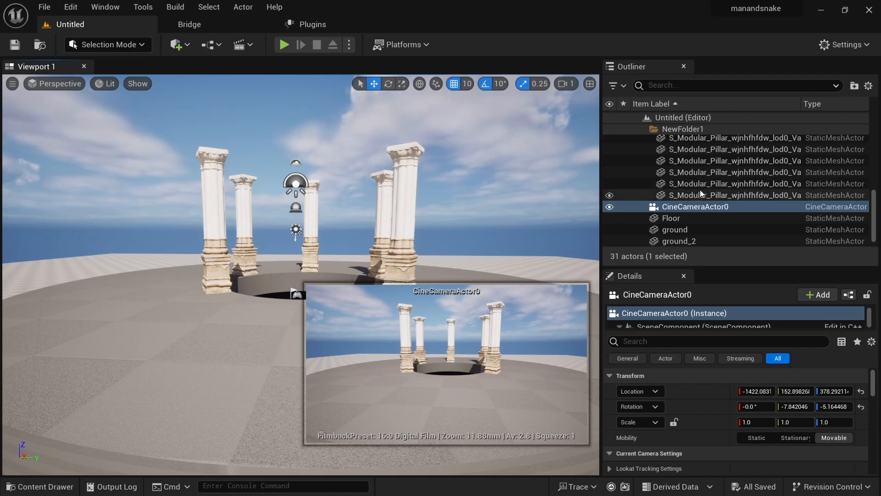
# Step: Add a Post Process Volume to the level and enable its Infinite Extent (Unbound) setting
pyautogui.click(174, 45)
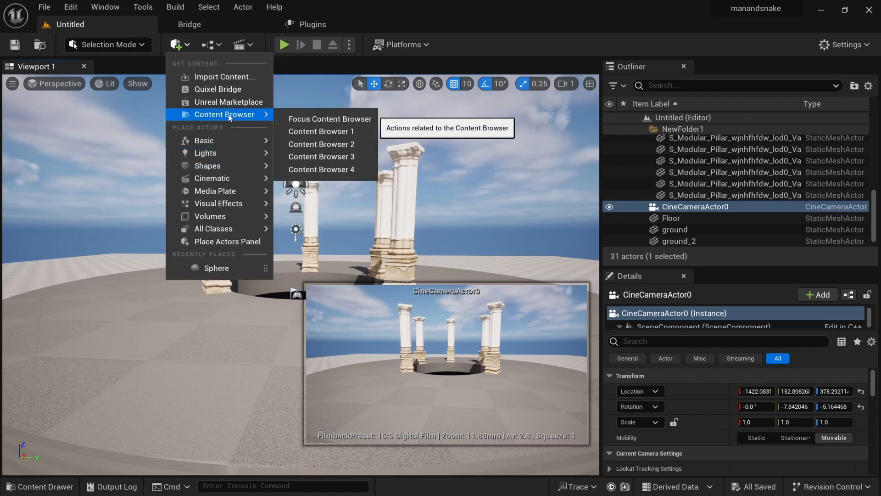
pyautogui.moveTo(226, 203)
pyautogui.click(317, 207)
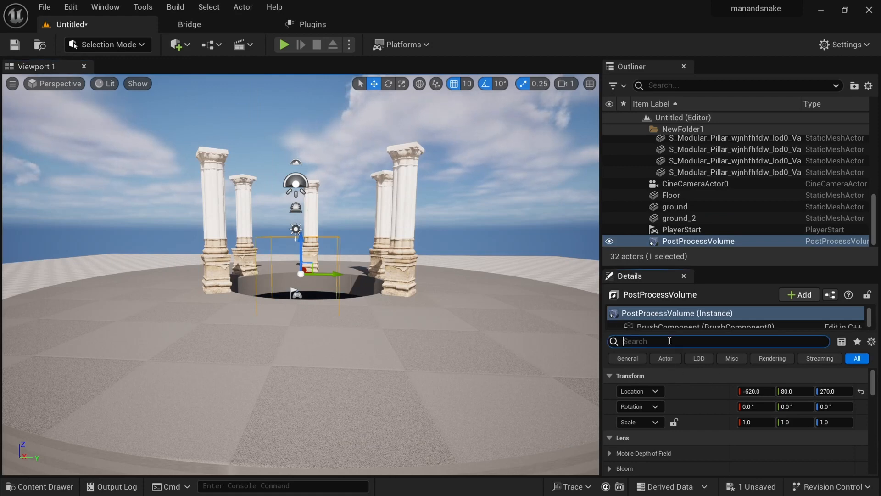
pyautogui.write('infi')
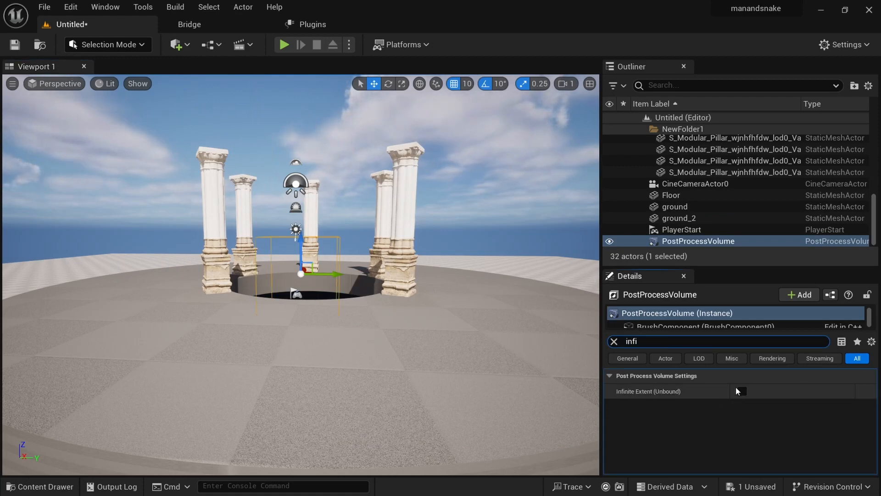
pyautogui.click(743, 391)
pyautogui.click(614, 341)
# Step: Override the volume's exposure with Manual metering mode and an Exposure Compensation of 11.176014
pyautogui.scroll(-4, 694, 412)
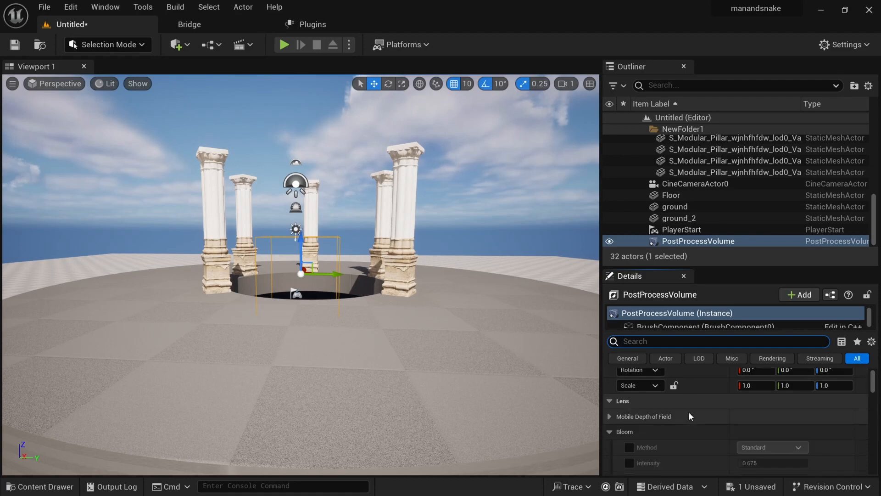
pyautogui.click(610, 413)
pyautogui.scroll(-1, 618, 414)
pyautogui.click(629, 424)
pyautogui.click(629, 408)
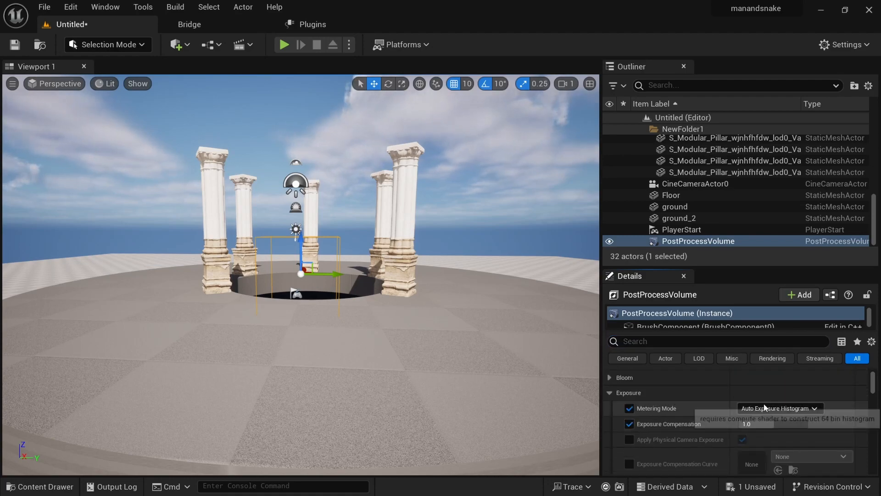
pyautogui.click(780, 408)
pyautogui.click(767, 439)
pyautogui.moveTo(758, 423); pyautogui.dragTo(797, 424)
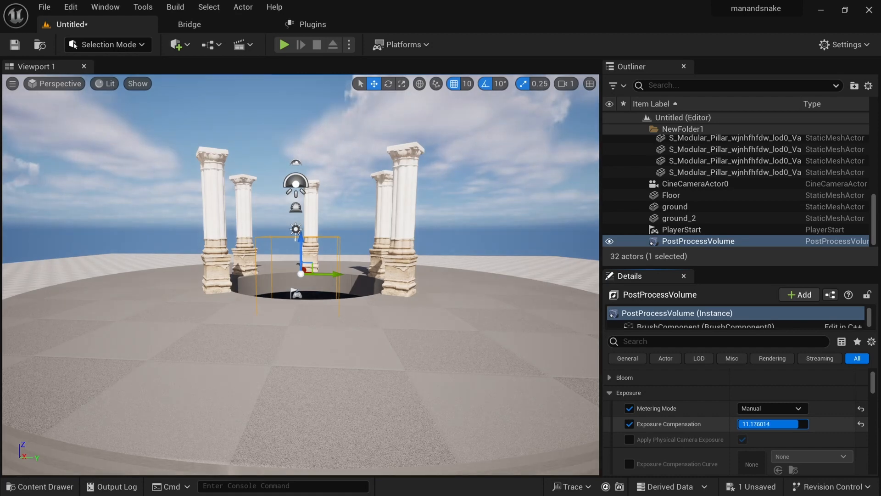
# Step: Override CineCameraActor0's exposure with Manual metering mode and the post process volume's Exposure Compensation of 11.176014
pyautogui.click(766, 424)
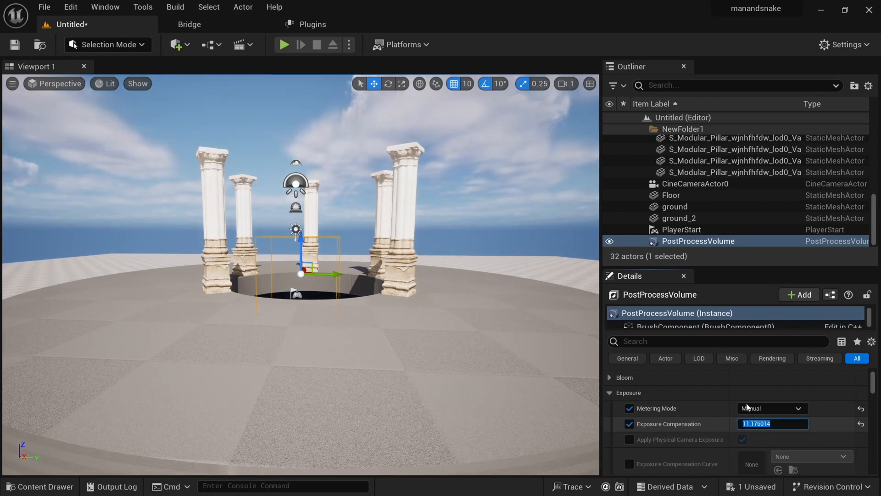
pyautogui.click(719, 185)
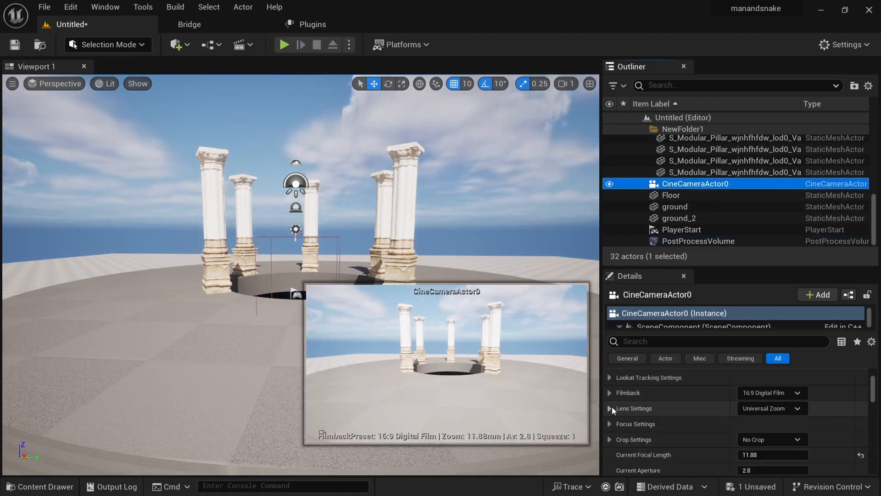
pyautogui.scroll(-10, 665, 416)
pyautogui.scroll(-3, 653, 428)
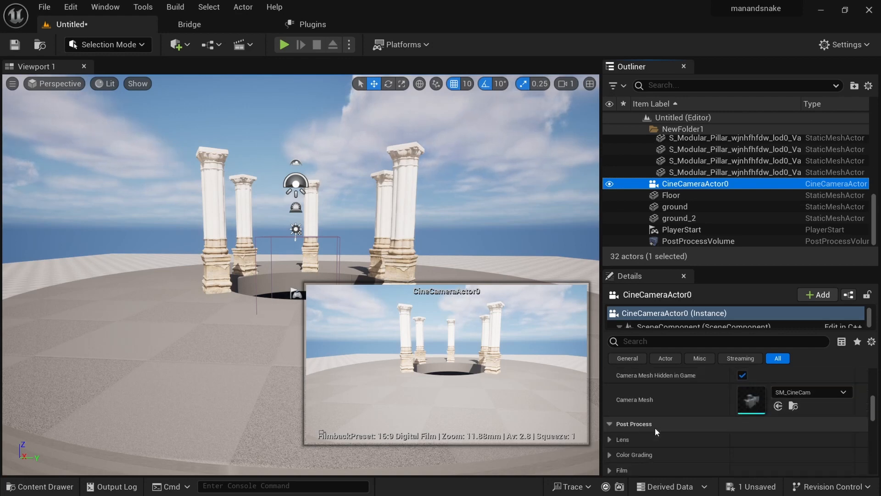
pyautogui.click(623, 430)
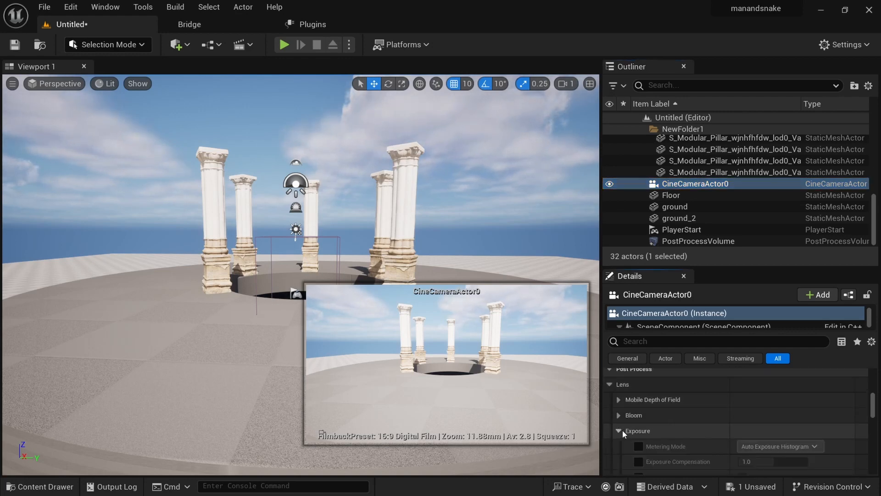
pyautogui.scroll(-2, 638, 420)
pyautogui.click(638, 391)
pyautogui.click(638, 406)
pyautogui.click(783, 392)
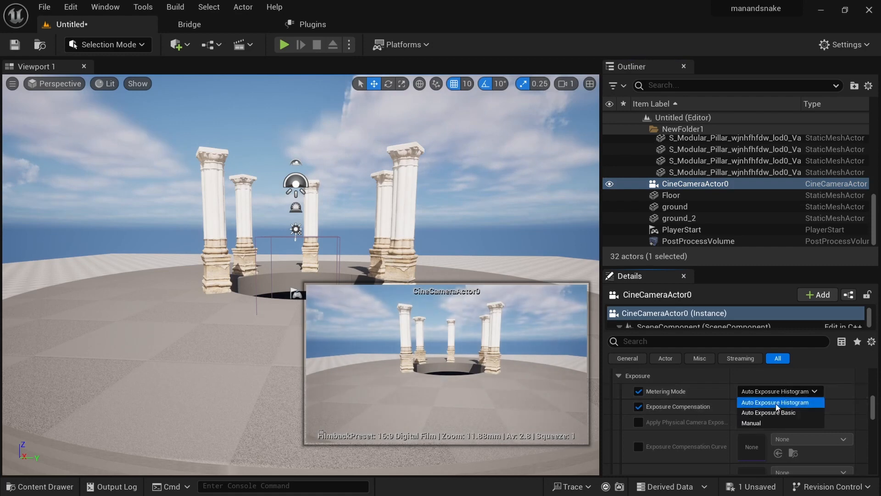
pyautogui.click(762, 413)
pyautogui.click(774, 407)
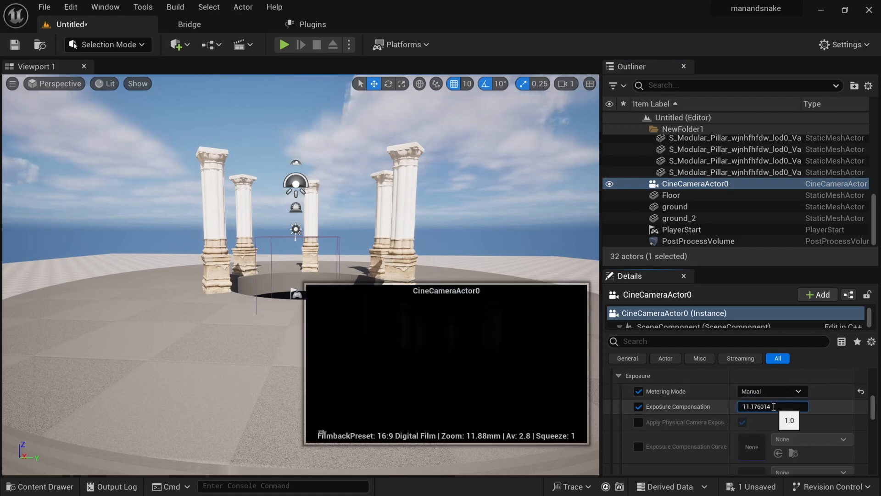
pyautogui.press('Return')
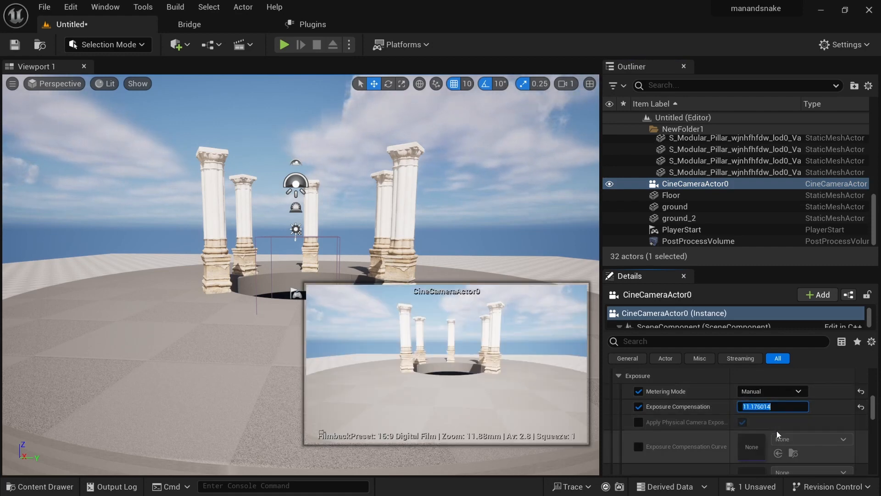
# Step: Pilot CineCameraActor0, lower its Exposure Compensation to 10.600013, and return to the free perspective view
pyautogui.click(55, 83)
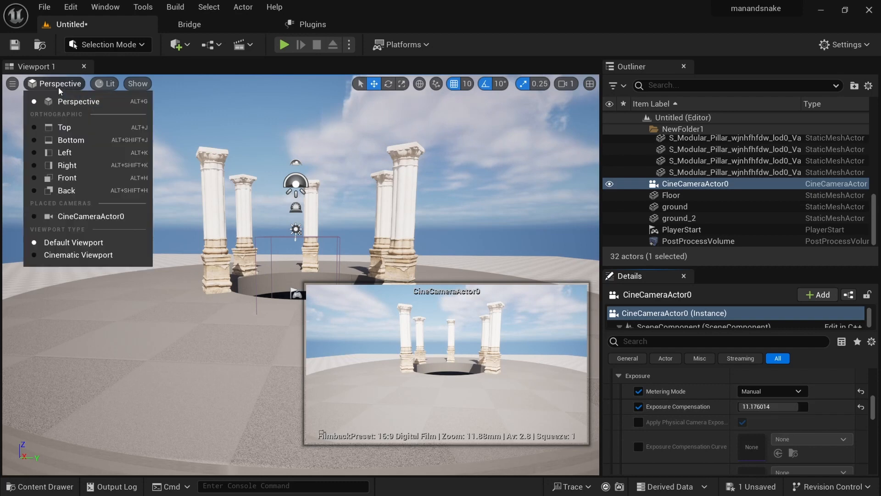
pyautogui.click(91, 215)
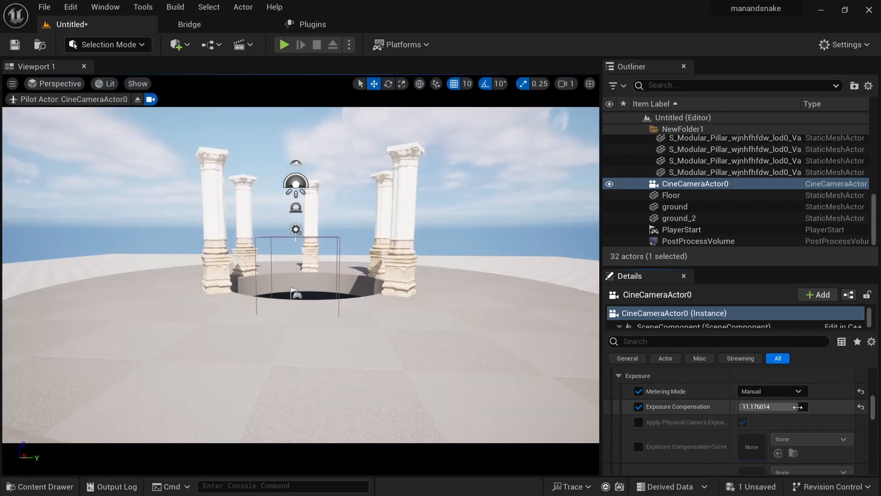
pyautogui.moveTo(797, 407); pyautogui.dragTo(790, 408)
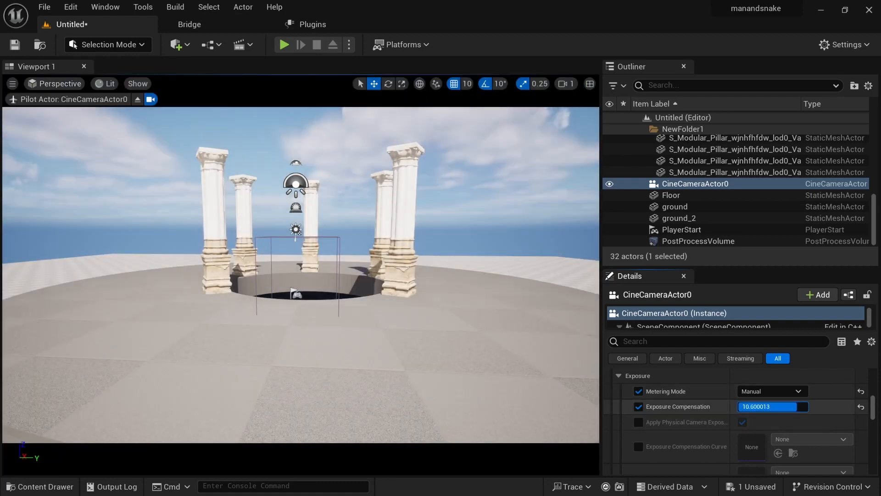
pyautogui.click(37, 145)
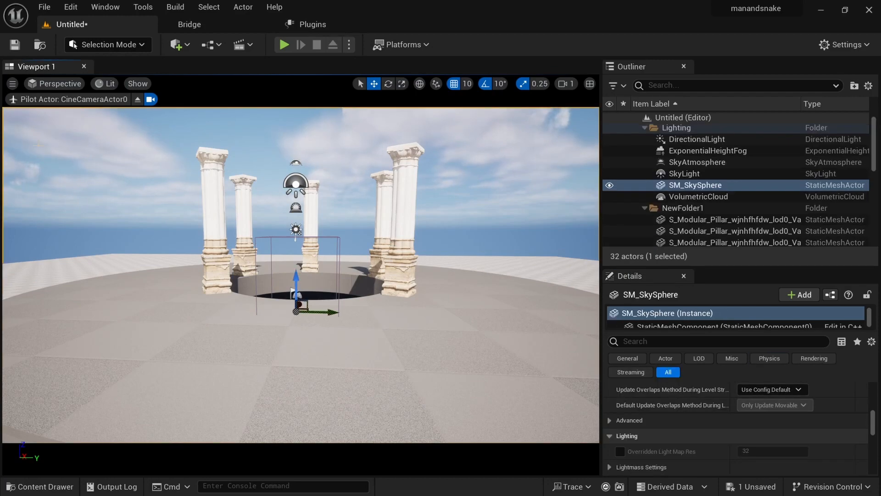
pyautogui.click(137, 100)
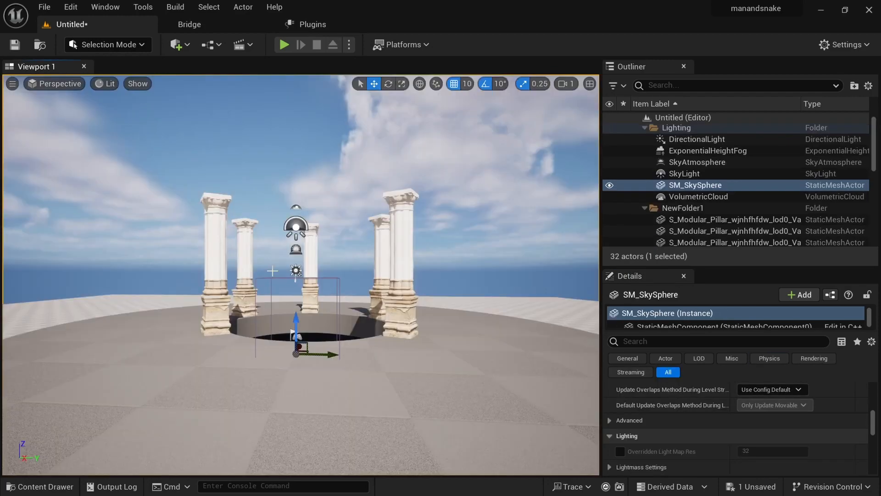
# Step: Add a cube and scale and position it as a flat slab filling the platform's central opening
pyautogui.click(403, 271)
pyautogui.moveTo(343, 391); pyautogui.dragTo(349, 367, button='right')
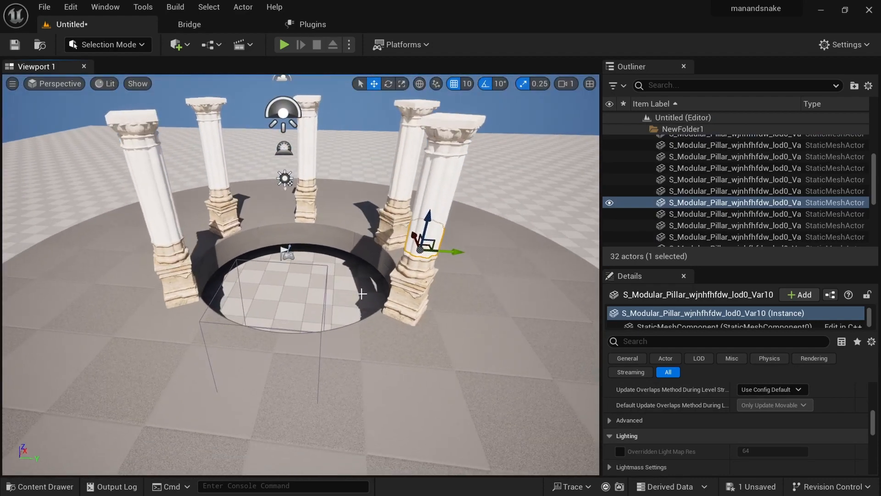
pyautogui.click(186, 45)
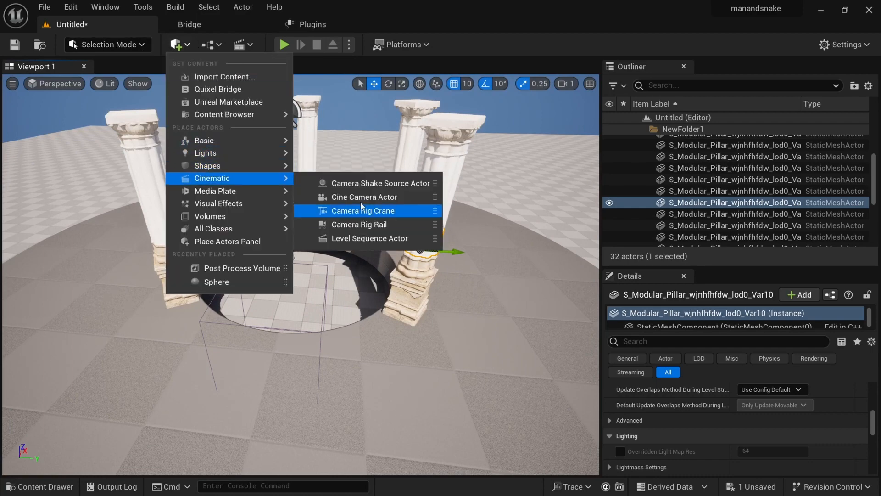
pyautogui.moveTo(243, 166)
pyautogui.click(342, 171)
pyautogui.keyDown('alt'); pyautogui.moveTo(352, 337); pyautogui.dragTo(382, 295); pyautogui.keyUp('alt')
pyautogui.press('e')
pyautogui.press('r')
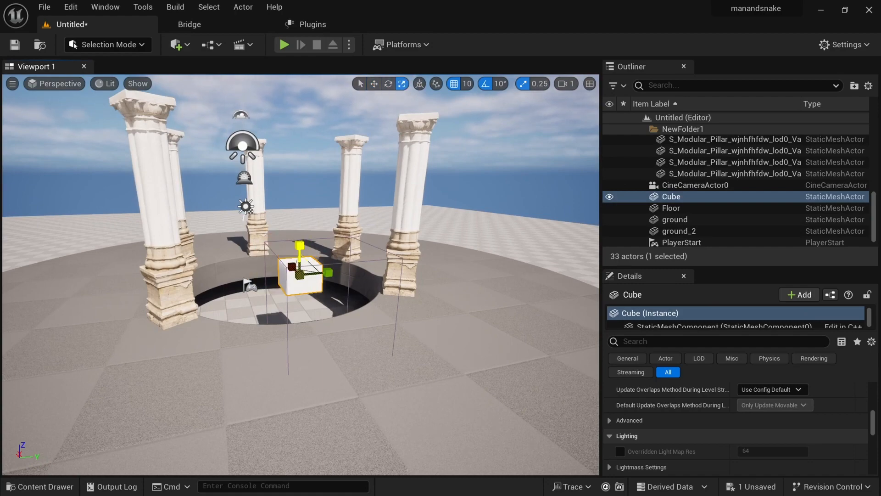
pyautogui.keyDown('alt'); pyautogui.moveTo(335, 315); pyautogui.dragTo(364, 251); pyautogui.keyUp('alt')
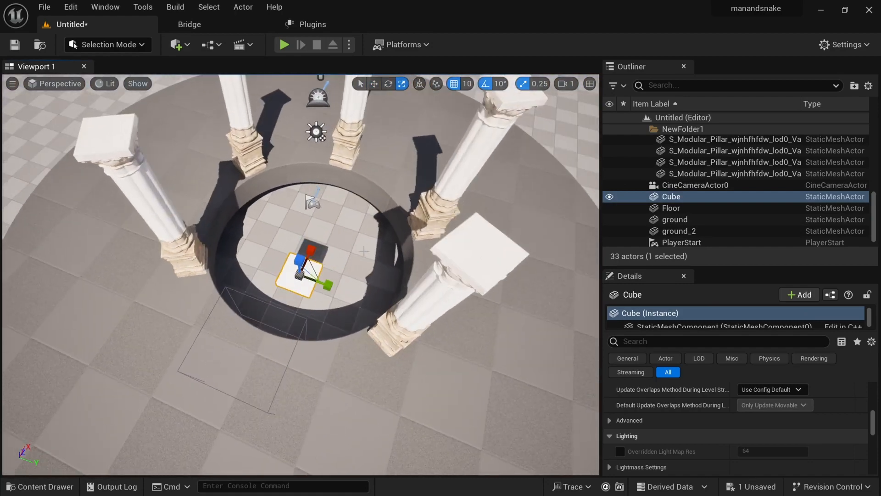
pyautogui.moveTo(314, 271); pyautogui.dragTo(306, 278)
pyautogui.keyDown('alt'); pyautogui.moveTo(332, 307); pyautogui.dragTo(270, 316); pyautogui.keyUp('alt')
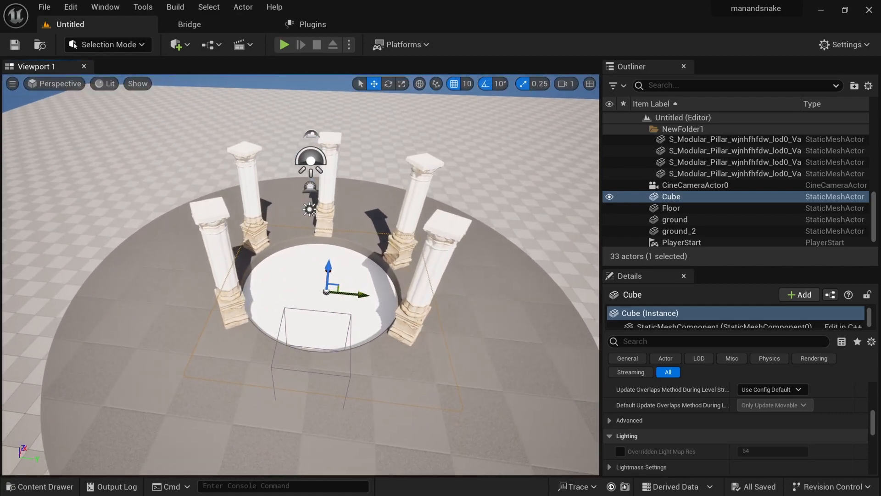
# Step: Open the Roman_Arch_thedegyfa asset folder and examine the shape of its S_Roman_Arch_thedegyfa_lod0 static mesh in the mesh editor
pyautogui.hotkey('ctrl', 'space')
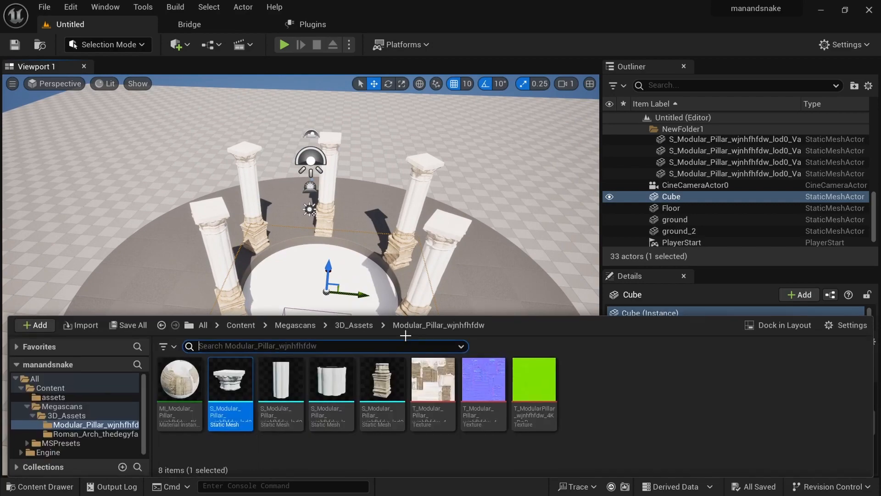
pyautogui.click(88, 435)
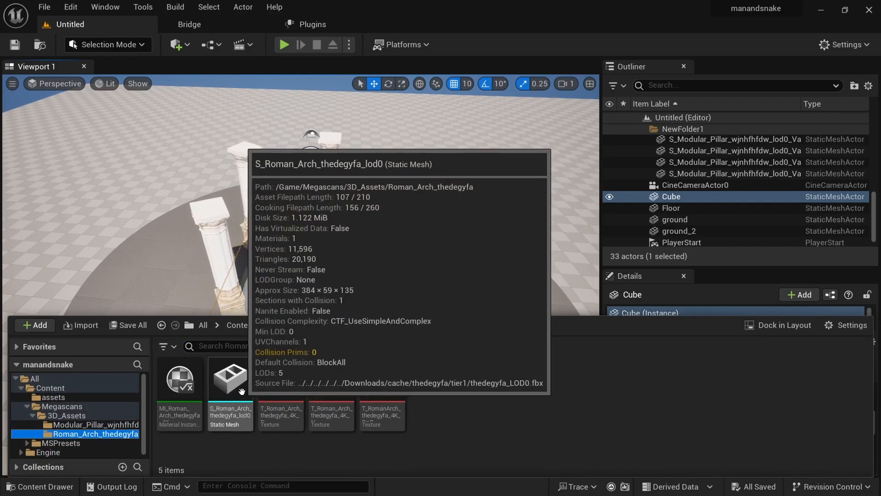
pyautogui.click(231, 391)
pyautogui.doubleClick(231, 391)
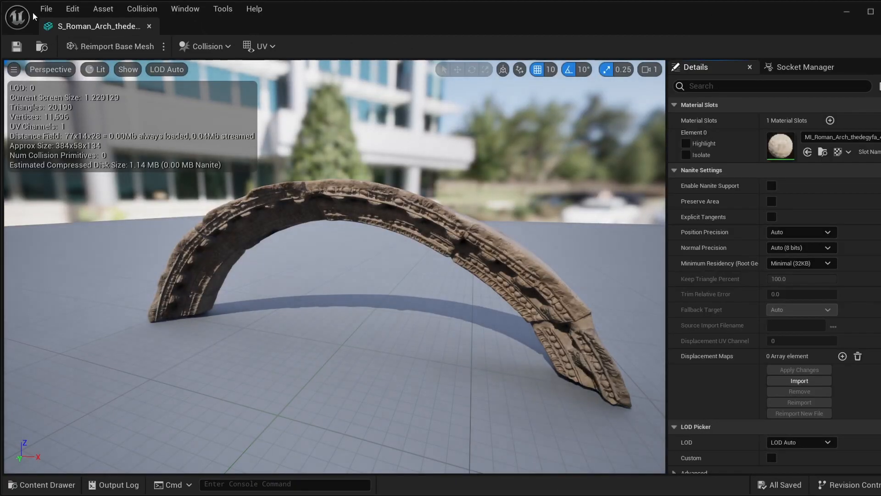
pyautogui.click(149, 24)
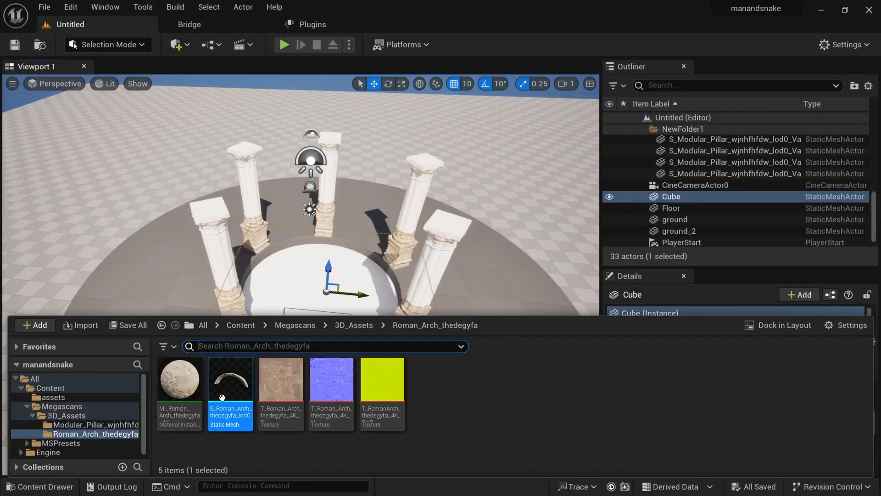
# Step: Place the S_Roman_Arch_thedegyfa_lod0 mesh in the level and raise it above the pillars
pyautogui.moveTo(230, 390); pyautogui.dragTo(298, 235)
pyautogui.moveTo(314, 268); pyautogui.dragTo(280, 95)
pyautogui.keyDown('alt'); pyautogui.moveTo(413, 246); pyautogui.dragTo(372, 321); pyautogui.keyUp('alt')
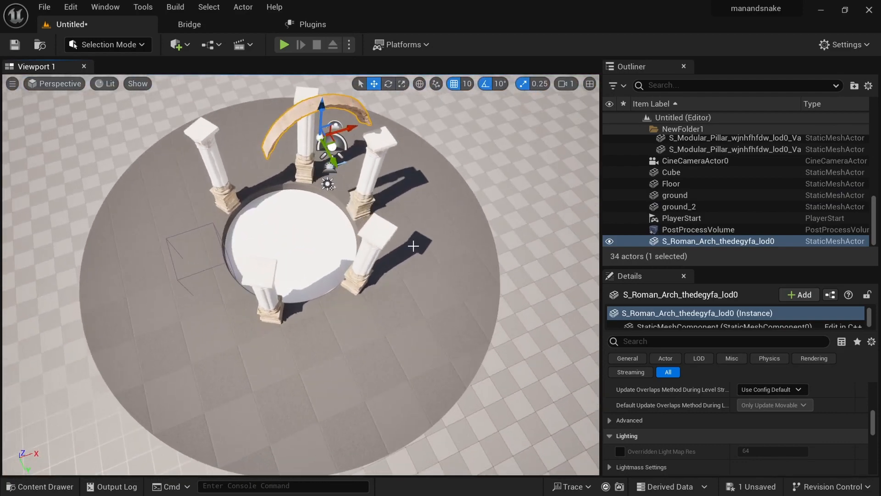
# Step: Rotate the Roman arch to lie flat with its curve following the ring of pillars
pyautogui.press('e')
pyautogui.keyDown('alt'); pyautogui.moveTo(357, 259); pyautogui.dragTo(321, 207); pyautogui.keyUp('alt')
pyautogui.moveTo(346, 96); pyautogui.dragTo(270, 140)
pyautogui.keyDown('alt'); pyautogui.moveTo(422, 244); pyautogui.dragTo(389, 192); pyautogui.keyUp('alt')
pyautogui.moveTo(312, 197); pyautogui.dragTo(410, 242)
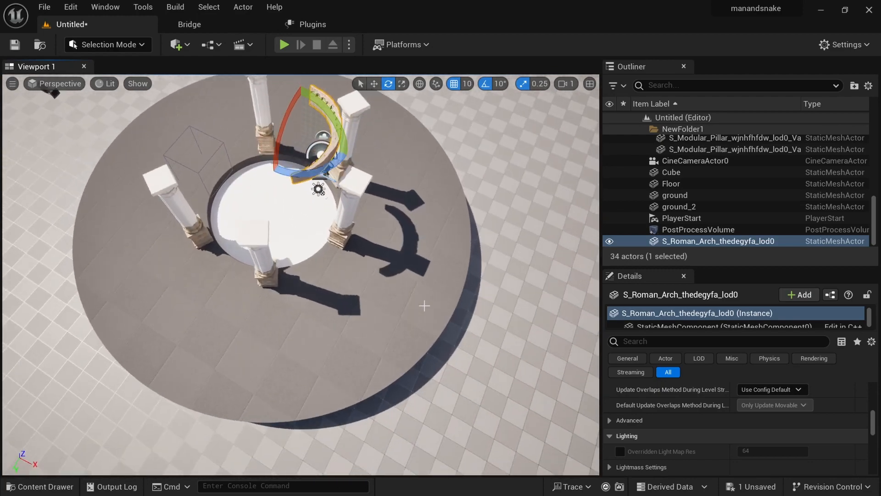
# Step: Move the flat Roman arch over the tops of the rear pillars
pyautogui.press('w')
pyautogui.moveTo(331, 148); pyautogui.dragTo(500, 170)
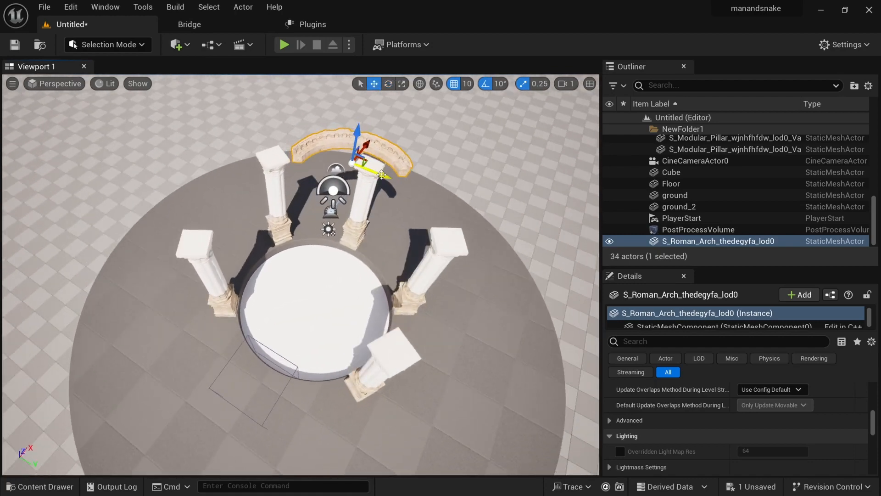
pyautogui.moveTo(381, 175); pyautogui.dragTo(354, 171)
pyautogui.moveTo(333, 225); pyautogui.dragTo(193, 197, button='right')
pyautogui.moveTo(201, 316); pyautogui.dragTo(226, 233, button='right')
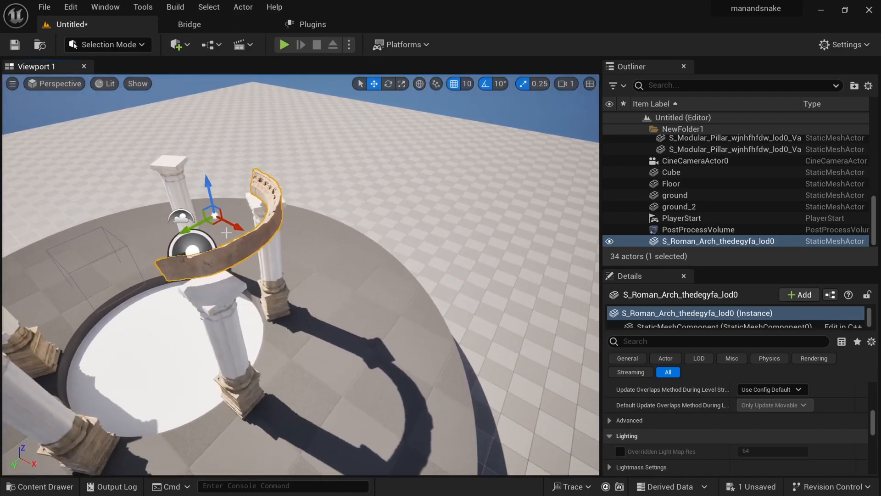
# Step: Scale the arch up uniformly and shift it sideways and down toward the rear pillar tops
pyautogui.press('e')
pyautogui.press('r')
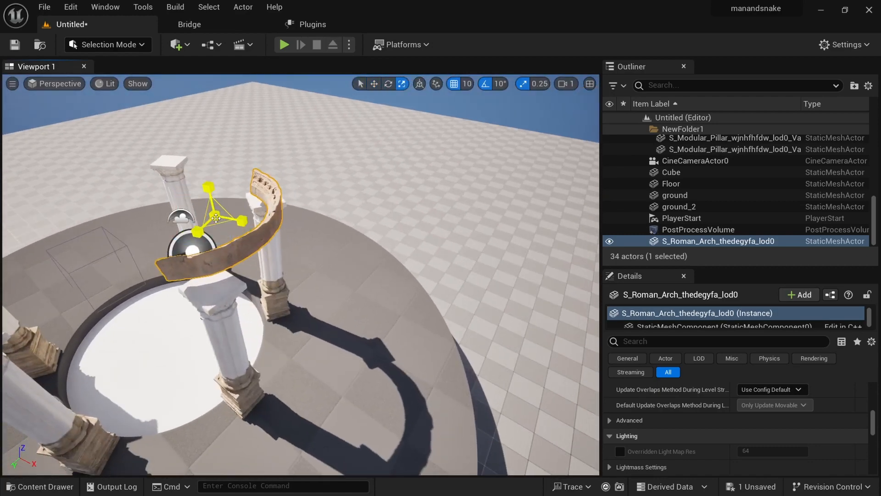
pyautogui.moveTo(215, 215); pyautogui.dragTo(230, 206)
pyautogui.moveTo(112, 341); pyautogui.dragTo(239, 345, button='right')
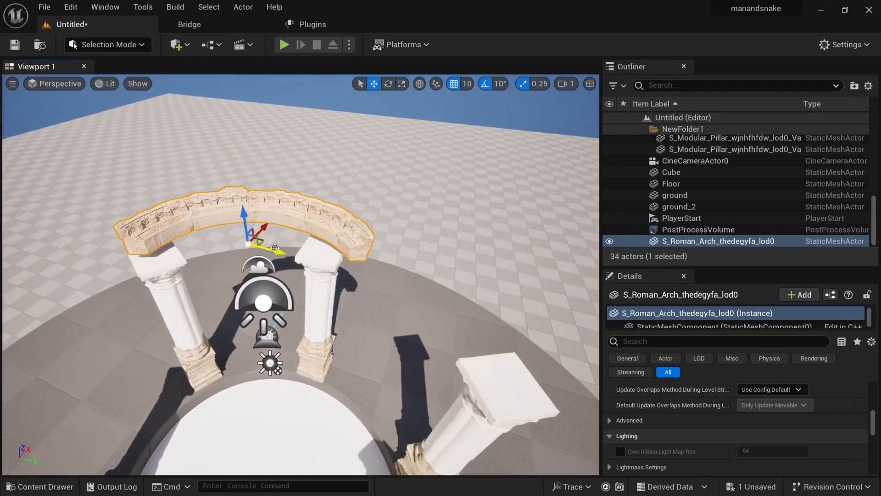
pyautogui.moveTo(277, 250); pyautogui.dragTo(261, 249)
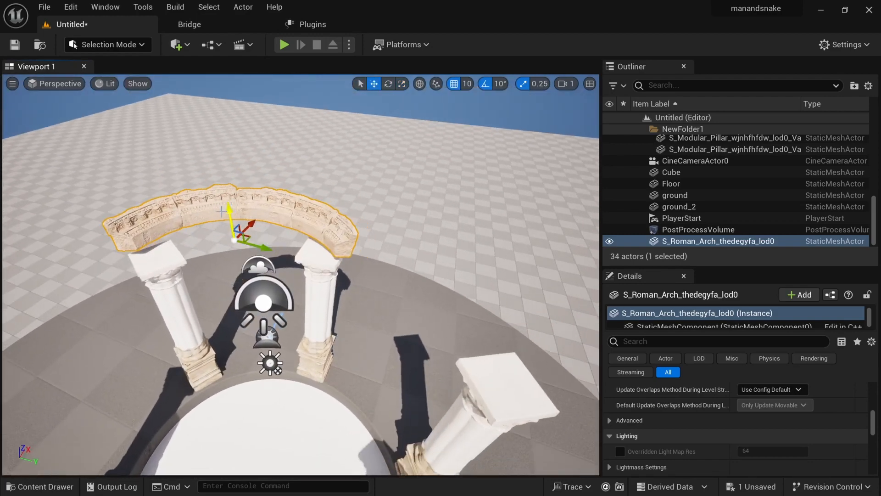
pyautogui.moveTo(228, 210); pyautogui.dragTo(231, 215)
# Step: Enlarge the arch uniformly to span the three rear pillars and adjust its position over them
pyautogui.keyDown('alt'); pyautogui.moveTo(175, 227); pyautogui.dragTo(258, 184); pyautogui.keyUp('alt')
pyautogui.press('r')
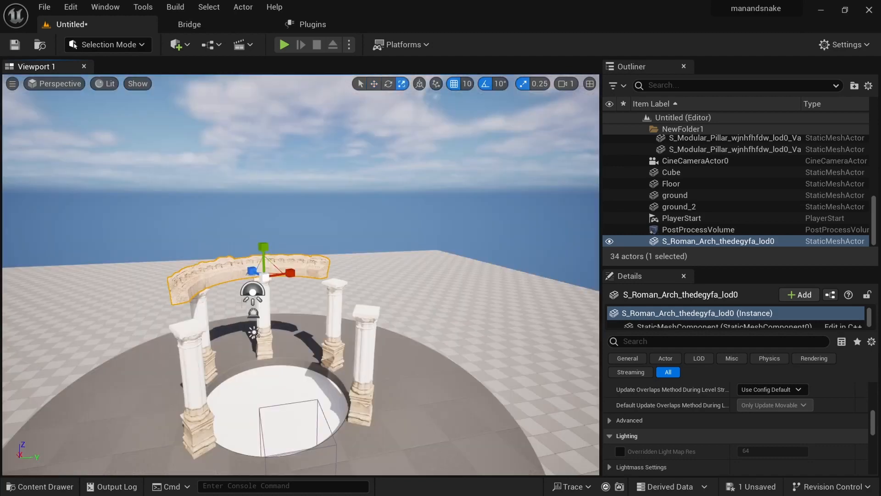
pyautogui.moveTo(264, 276); pyautogui.dragTo(324, 376)
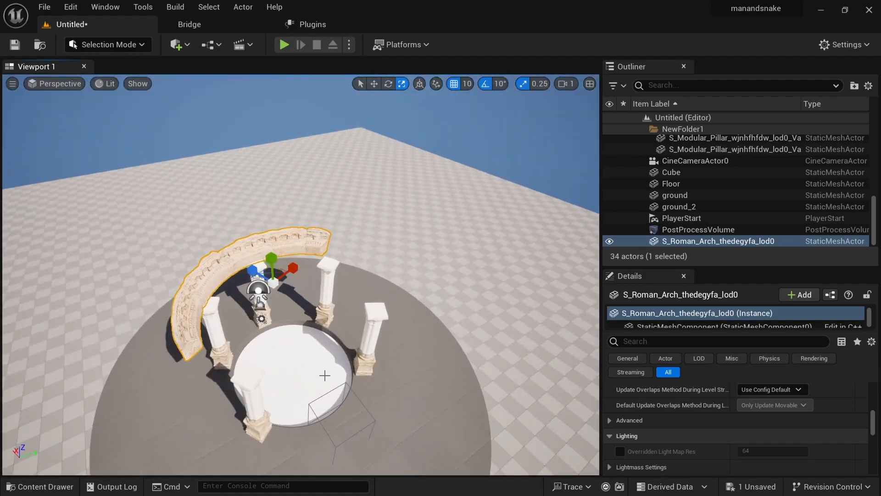
pyautogui.moveTo(259, 264); pyautogui.dragTo(312, 298)
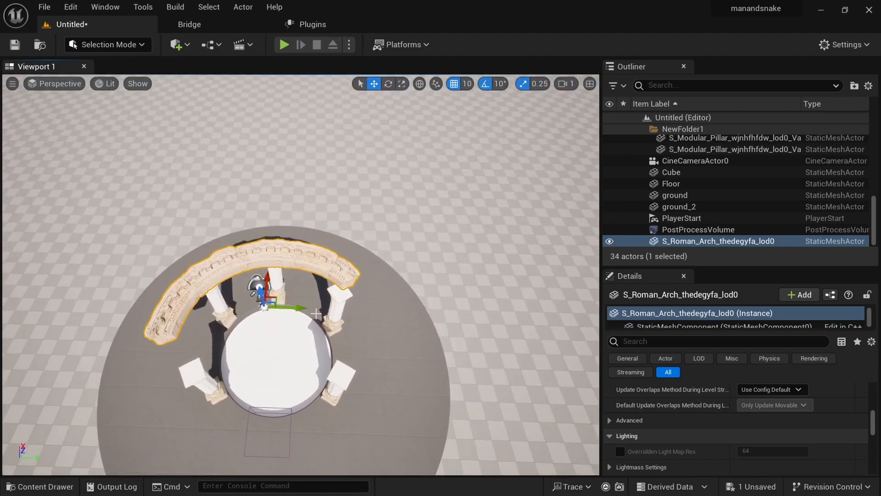
pyautogui.moveTo(274, 377)
pyautogui.keyDown('alt'); pyautogui.mouseDown()
pyautogui.moveTo(271, 330)
pyautogui.moveTo(264, 375)
pyautogui.mouseUp(); pyautogui.keyUp('alt')
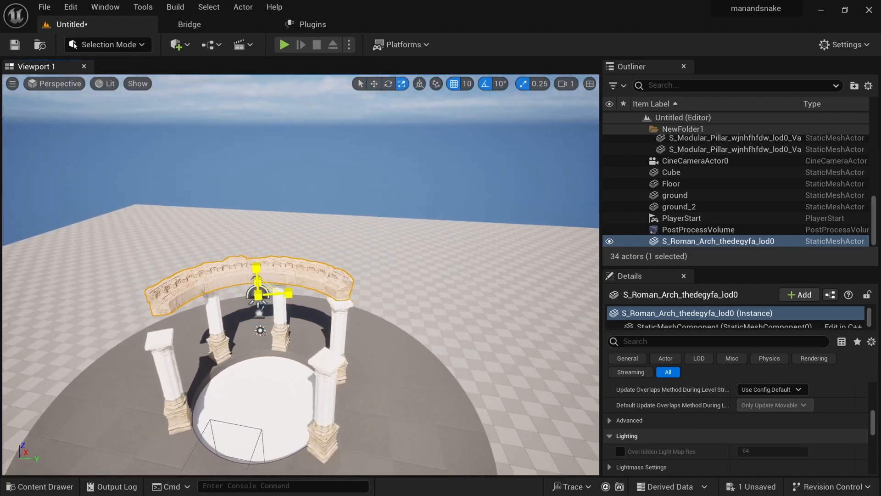
pyautogui.keyDown('alt'); pyautogui.moveTo(218, 342); pyautogui.dragTo(243, 367); pyautogui.keyUp('alt')
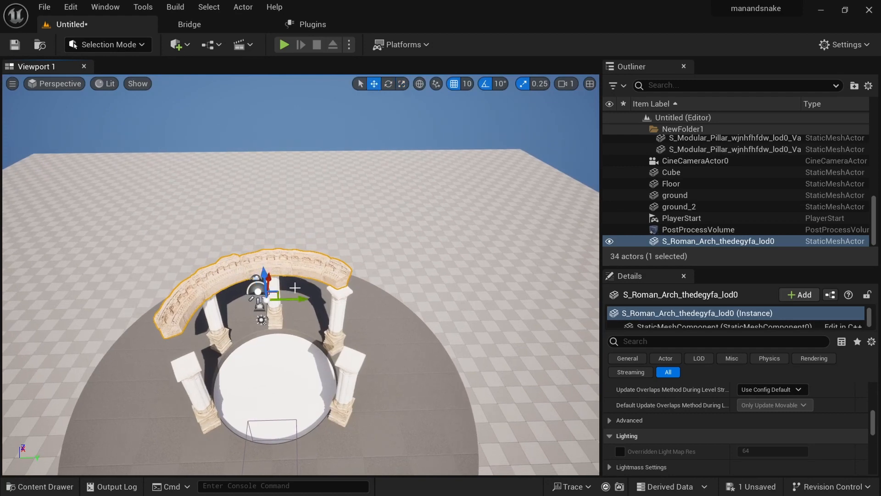
pyautogui.moveTo(299, 298); pyautogui.dragTo(301, 300)
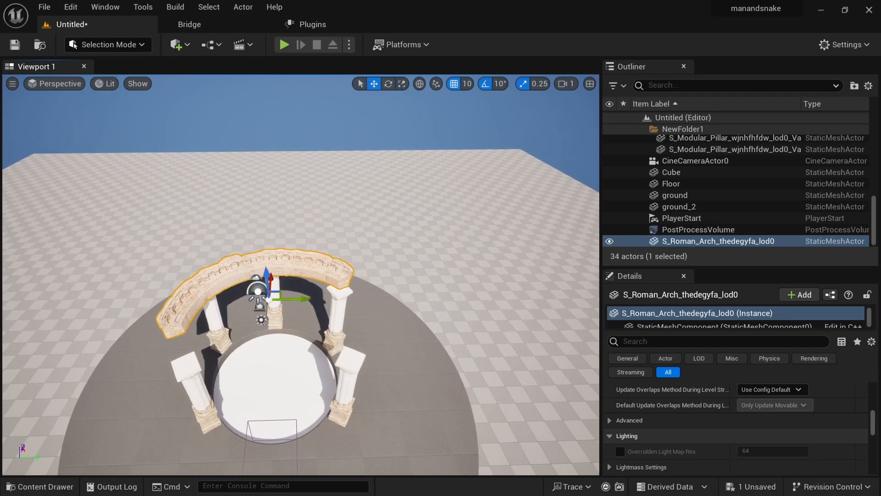
# Step: Duplicate the Roman arch and turn and shift the copy so it continues the ring from the end of the rear arch
pyautogui.keyDown('alt'); pyautogui.moveTo(280, 353); pyautogui.dragTo(230, 350); pyautogui.keyUp('alt')
pyautogui.keyDown('alt'); pyautogui.moveTo(267, 281); pyautogui.dragTo(222, 336); pyautogui.keyUp('alt')
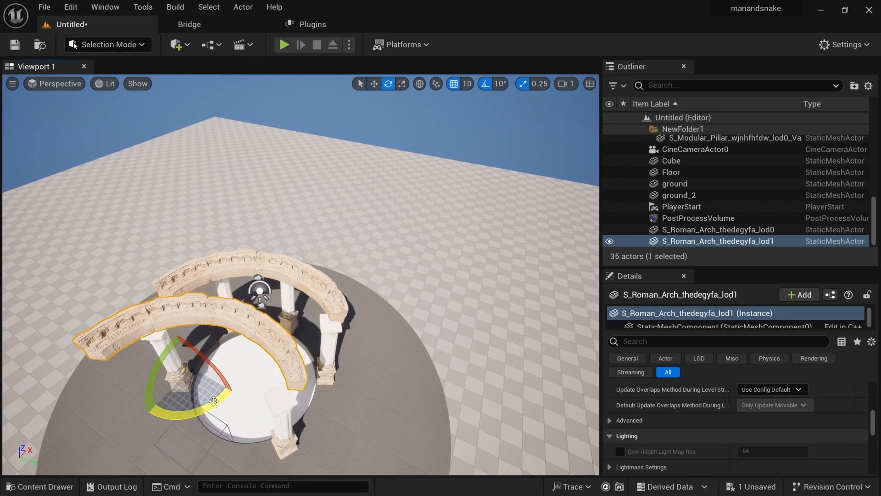
pyautogui.moveTo(214, 401)
pyautogui.mouseDown()
pyautogui.moveTo(133, 407)
pyautogui.moveTo(185, 436)
pyautogui.mouseUp()
pyautogui.scroll(-1, 260, 429)
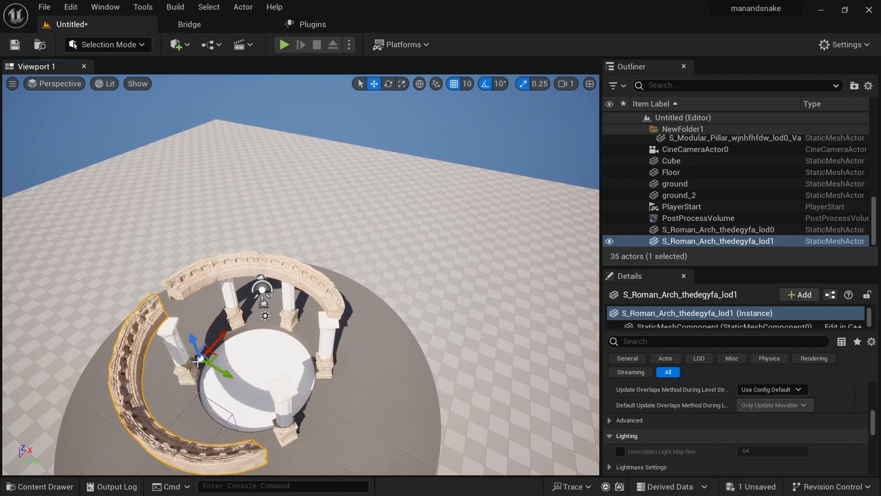
pyautogui.moveTo(222, 335); pyautogui.dragTo(237, 310)
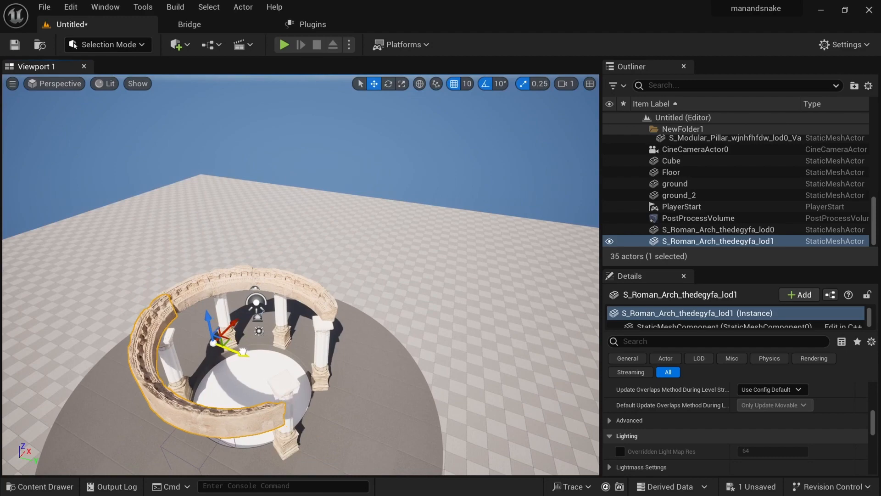
# Step: Examine how the two arches meet and sit over the pillars from low, high and side angles
pyautogui.keyDown('alt'); pyautogui.moveTo(305, 443); pyautogui.dragTo(303, 381); pyautogui.keyUp('alt')
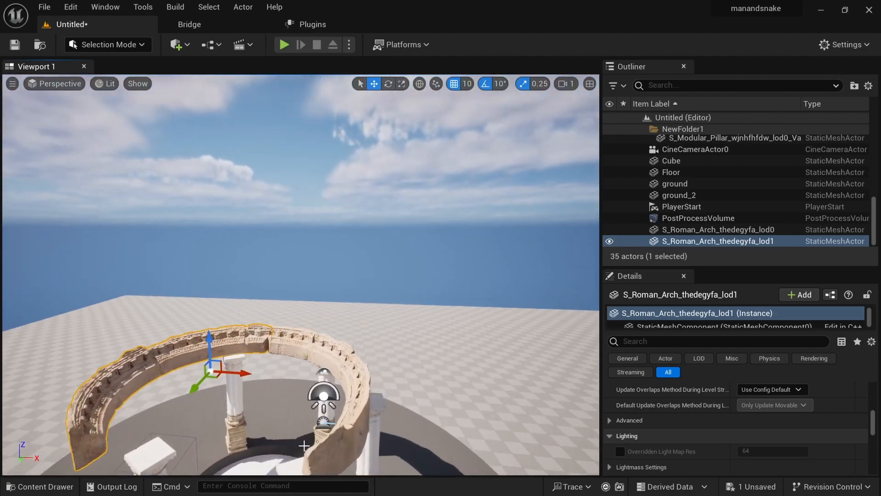
pyautogui.scroll(-4, 303, 444)
pyautogui.keyDown('alt'); pyautogui.moveTo(289, 429); pyautogui.dragTo(294, 464); pyautogui.keyUp('alt')
pyautogui.keyDown('alt'); pyautogui.moveTo(294, 322); pyautogui.dragTo(377, 367); pyautogui.keyUp('alt')
pyautogui.scroll(4, 328, 374)
pyautogui.scroll(-3, 372, 394)
pyautogui.keyDown('alt'); pyautogui.moveTo(376, 425); pyautogui.dragTo(436, 443); pyautogui.keyUp('alt')
pyautogui.keyDown('alt'); pyautogui.moveTo(312, 447); pyautogui.dragTo(259, 456); pyautogui.keyUp('alt')
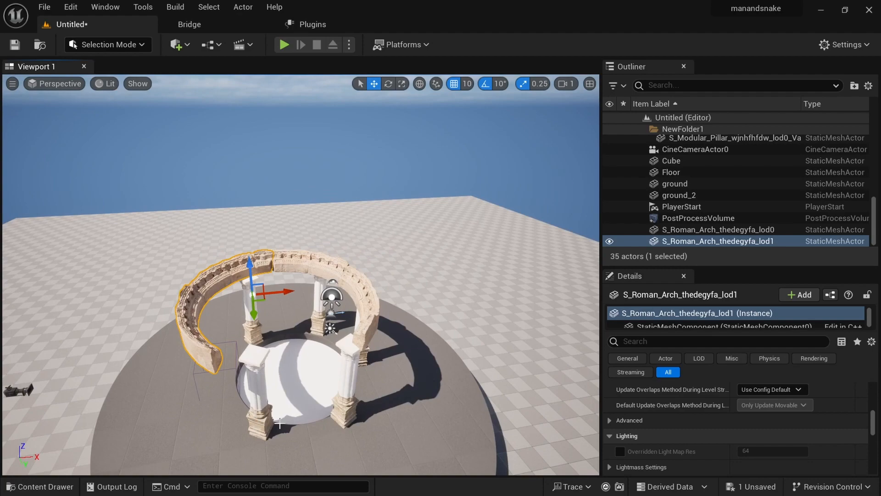
pyautogui.scroll(-4, 280, 423)
pyautogui.moveTo(279, 424)
pyautogui.keyDown('alt'); pyautogui.mouseDown()
pyautogui.moveTo(415, 383)
pyautogui.moveTo(432, 424)
pyautogui.moveTo(266, 413)
pyautogui.mouseUp(); pyautogui.keyUp('alt')
pyautogui.scroll(4, 307, 283)
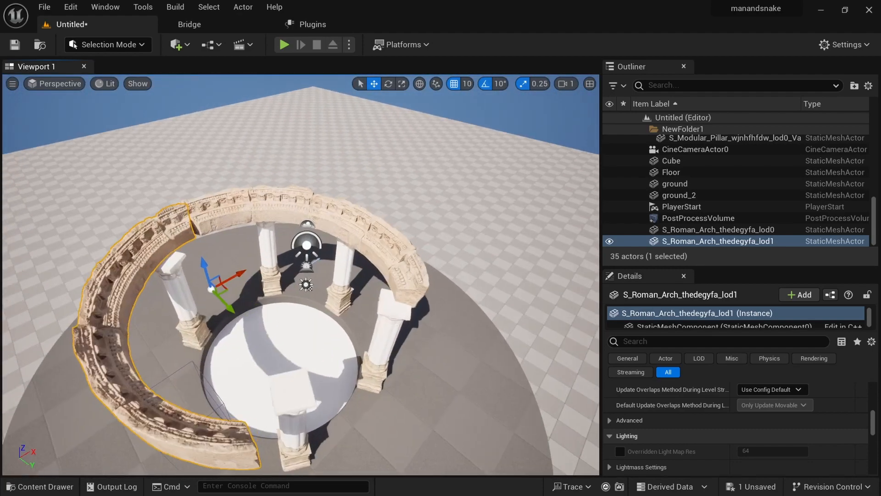
pyautogui.keyDown('alt'); pyautogui.moveTo(307, 283); pyautogui.dragTo(257, 239); pyautogui.keyUp('alt')
pyautogui.scroll(-5, 333, 433)
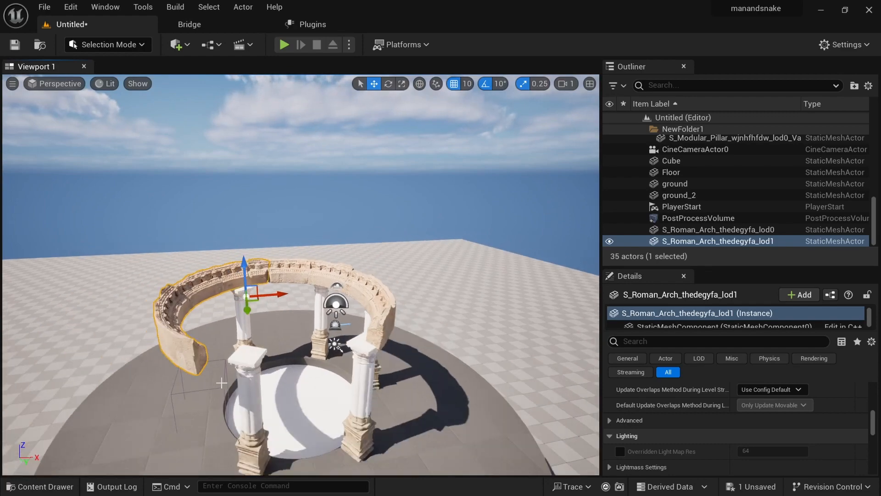
pyautogui.keyDown('alt'); pyautogui.moveTo(333, 432); pyautogui.dragTo(354, 474); pyautogui.keyUp('alt')
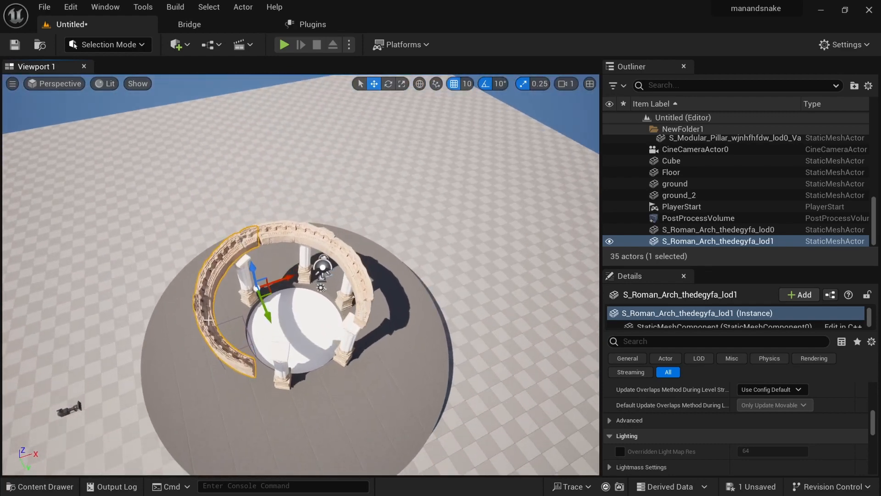
# Step: Duplicate the second arch, rotating the copy -90 degrees and moving it over the open front part of the ring
pyautogui.keyDown('alt'); pyautogui.moveTo(269, 315); pyautogui.dragTo(274, 334); pyautogui.keyUp('alt')
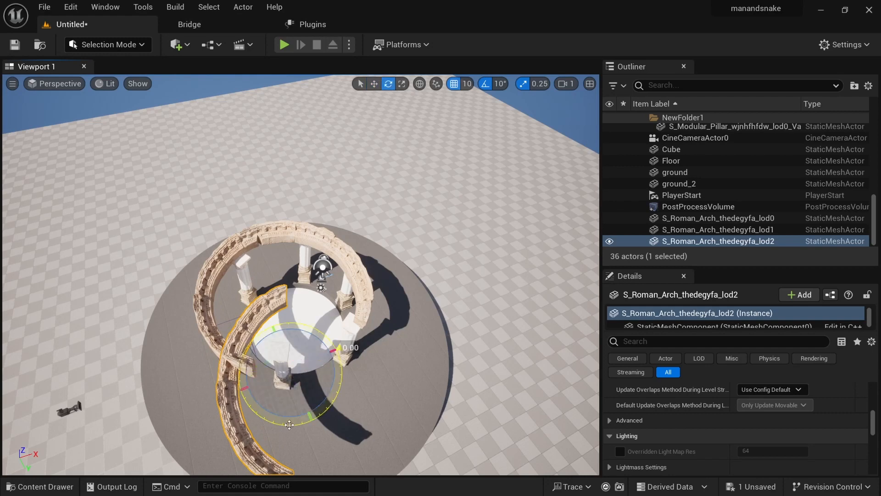
pyautogui.moveTo(289, 425); pyautogui.dragTo(354, 425)
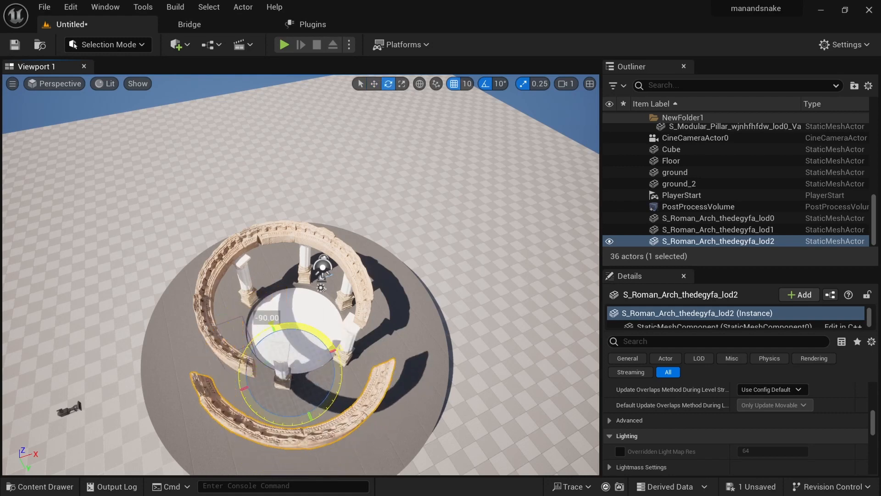
pyautogui.press('w')
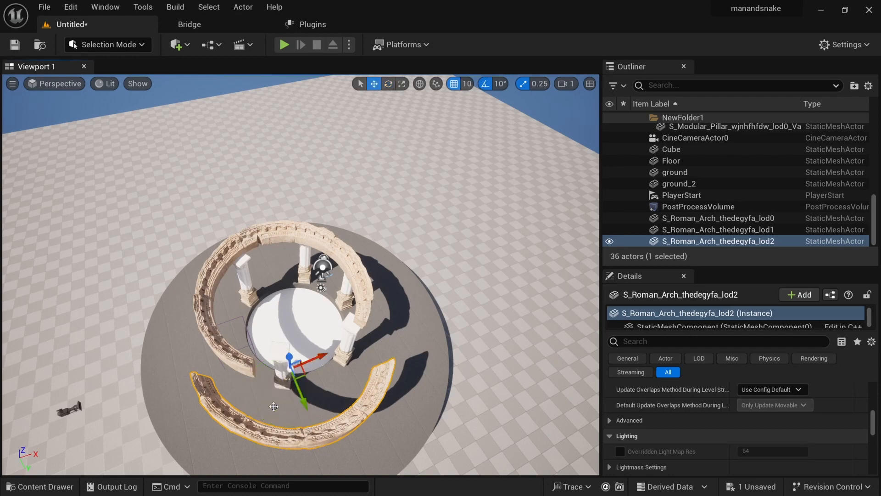
pyautogui.moveTo(304, 374); pyautogui.dragTo(302, 329)
# Step: Rotate the third arch another 10 degrees and nudge it horizontally until it closes the ring over the front pillars
pyautogui.press('e')
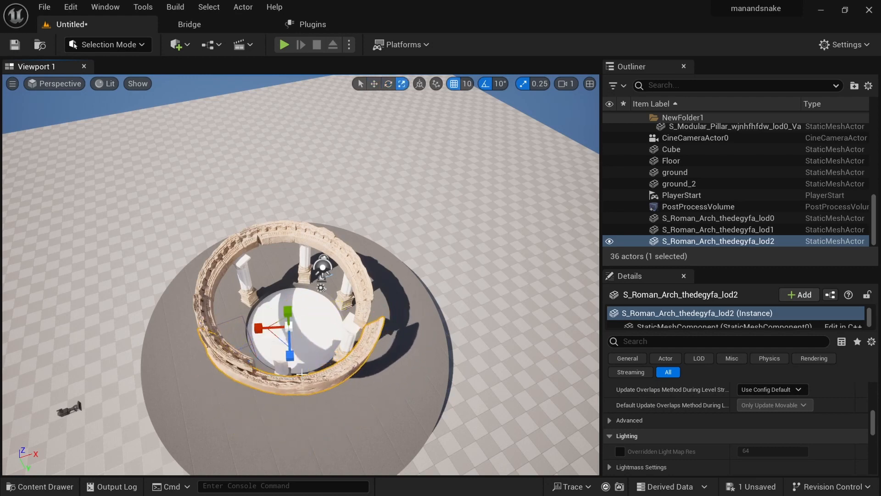
pyautogui.moveTo(281, 372); pyautogui.dragTo(298, 373)
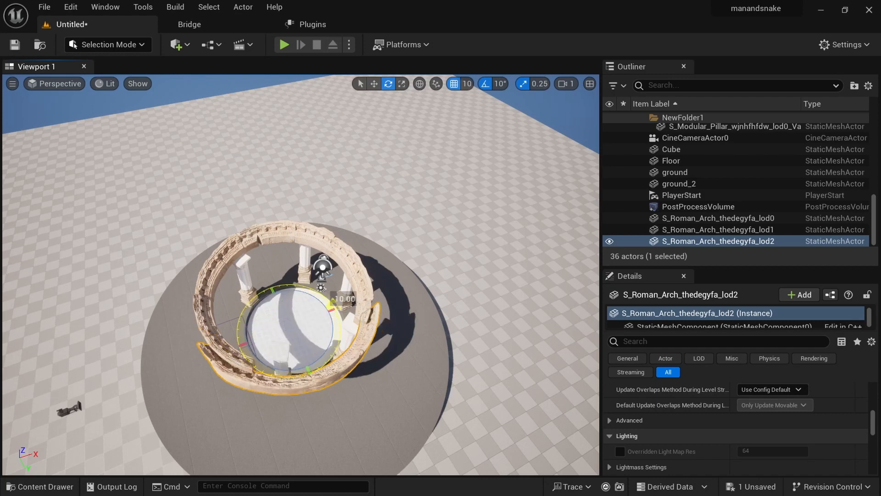
pyautogui.press('w')
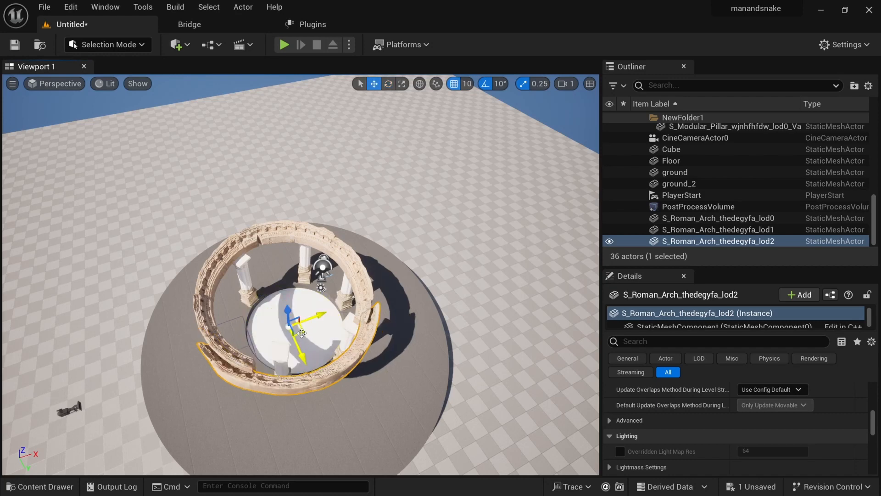
pyautogui.moveTo(302, 333); pyautogui.dragTo(298, 319)
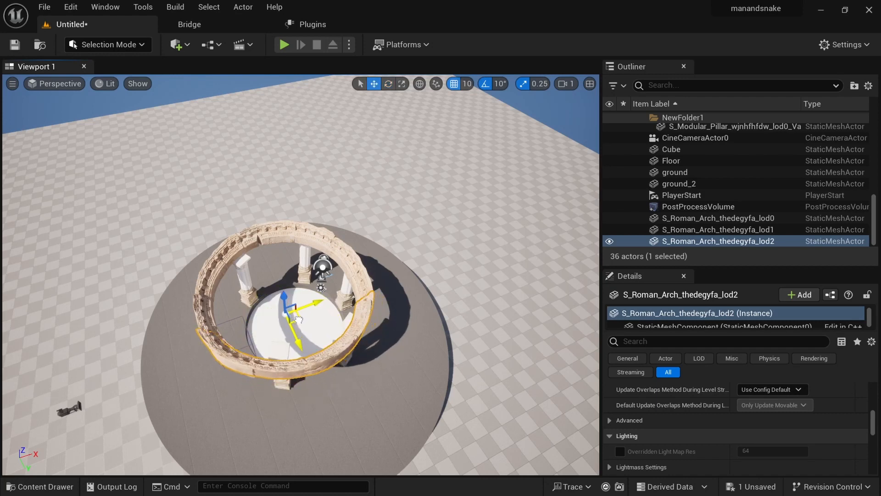
pyautogui.keyDown('alt'); pyautogui.moveTo(232, 375); pyautogui.dragTo(246, 342); pyautogui.keyUp('alt')
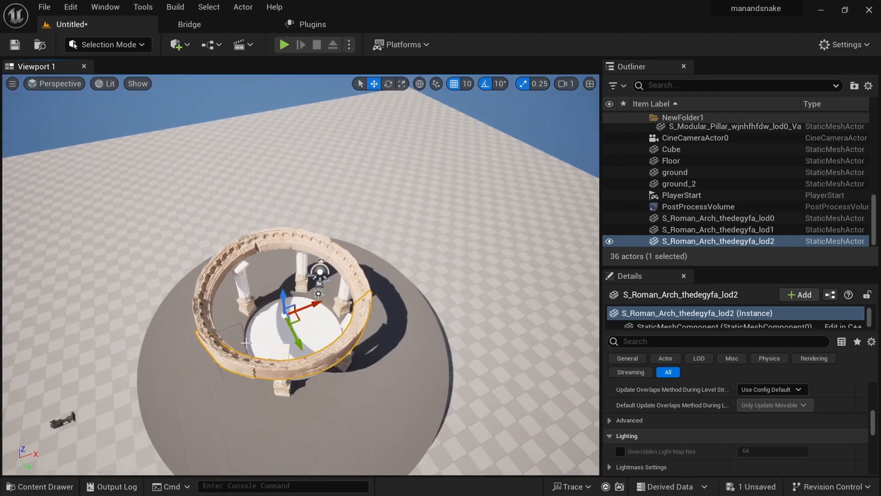
pyautogui.moveTo(297, 319); pyautogui.dragTo(298, 318)
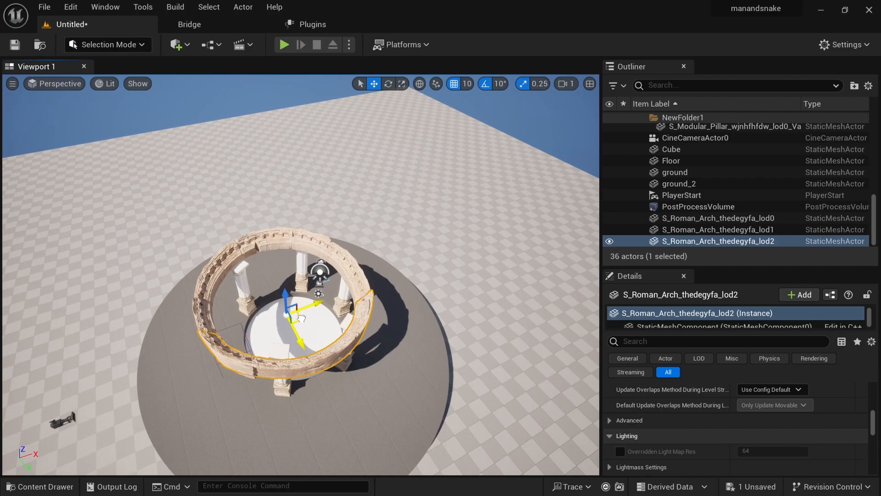
pyautogui.moveTo(301, 318); pyautogui.dragTo(302, 320)
pyautogui.keyDown('alt'); pyautogui.moveTo(226, 375); pyautogui.dragTo(213, 431); pyautogui.keyUp('alt')
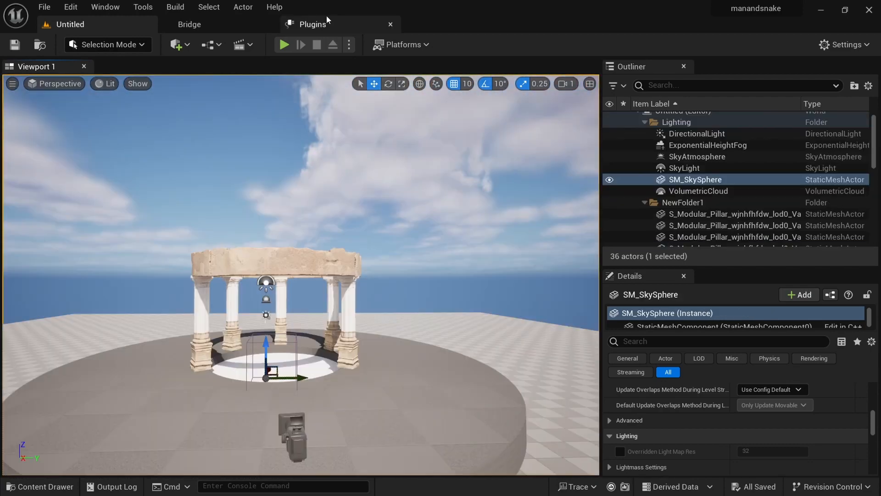
# Step: Add two Sandstone Boulder assets and a Sandstone Rock to the project from Bridge's local library
pyautogui.click(326, 17)
pyautogui.click(205, 25)
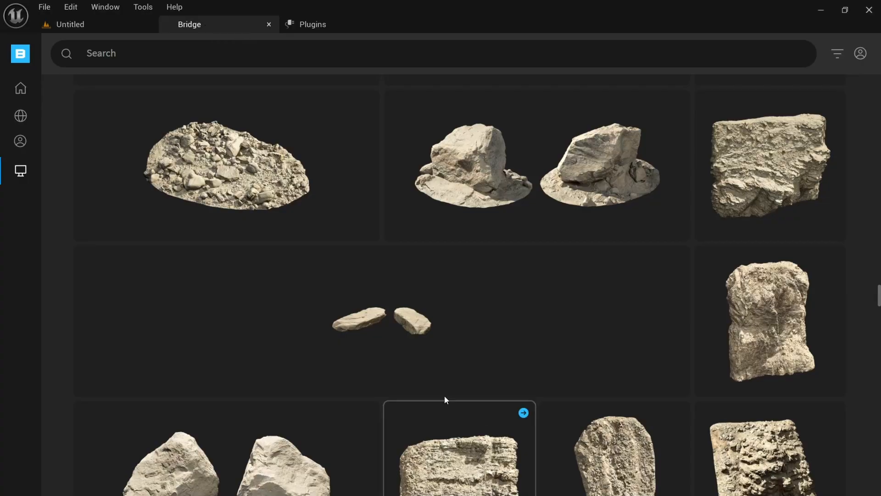
pyautogui.moveTo(678, 262)
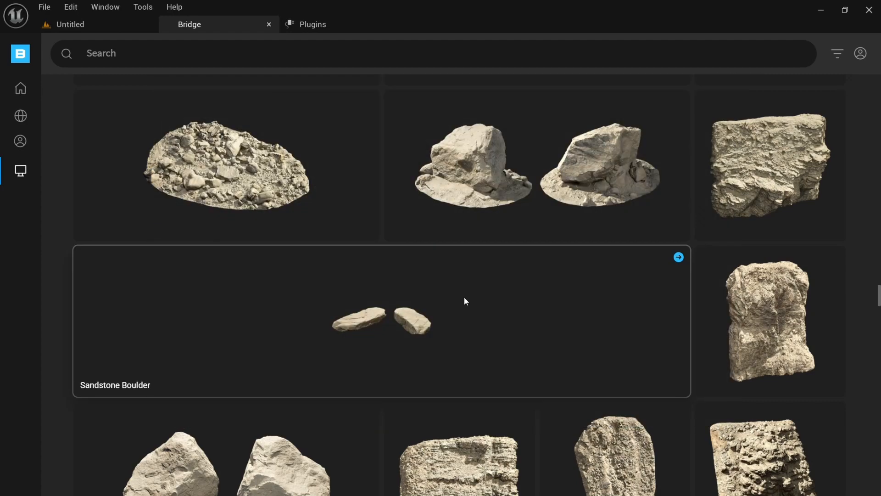
pyautogui.scroll(-15, 465, 301)
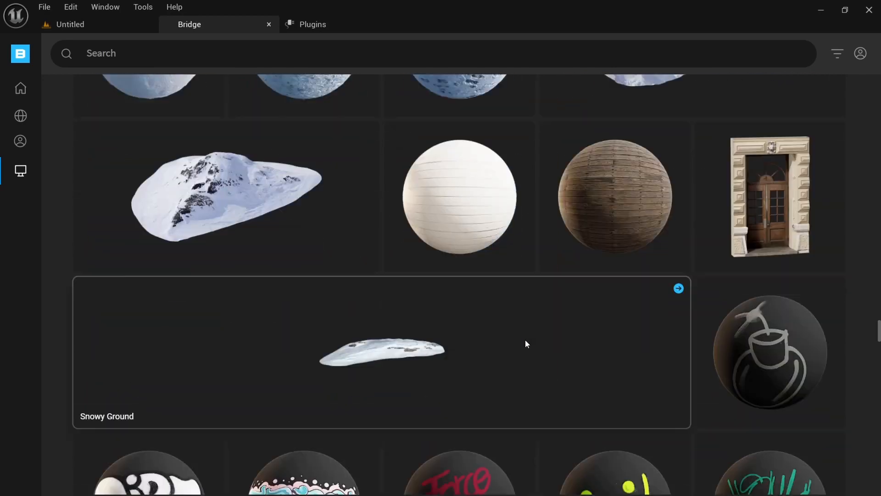
pyautogui.scroll(-15, 555, 336)
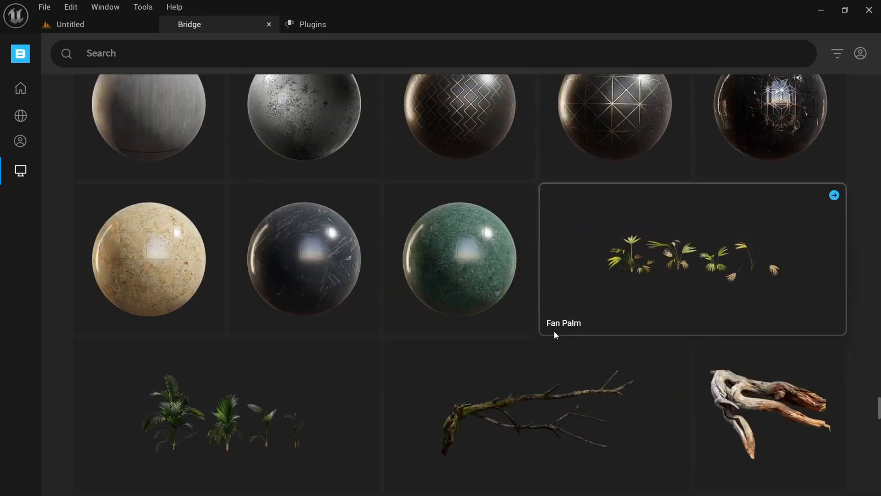
pyautogui.click(835, 202)
pyautogui.click(724, 86)
pyautogui.scroll(-5, 535, 349)
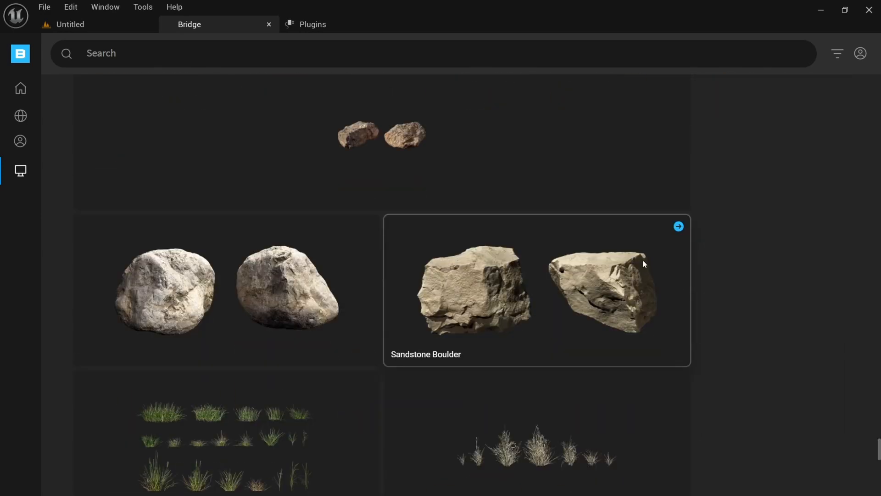
pyautogui.click(678, 227)
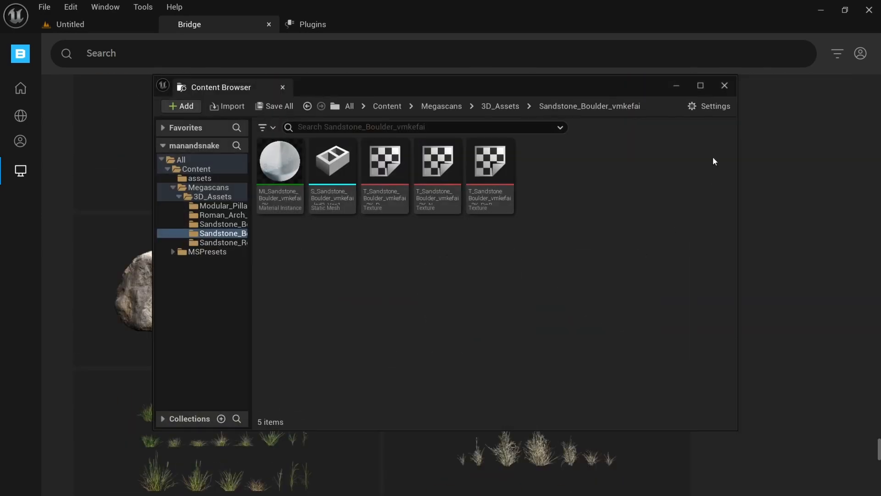
pyautogui.click(725, 85)
# Step: Place the flat Sandstone_Boulder_vmjjfei mesh in the level on the white disc inside the pillar ring
pyautogui.click(129, 24)
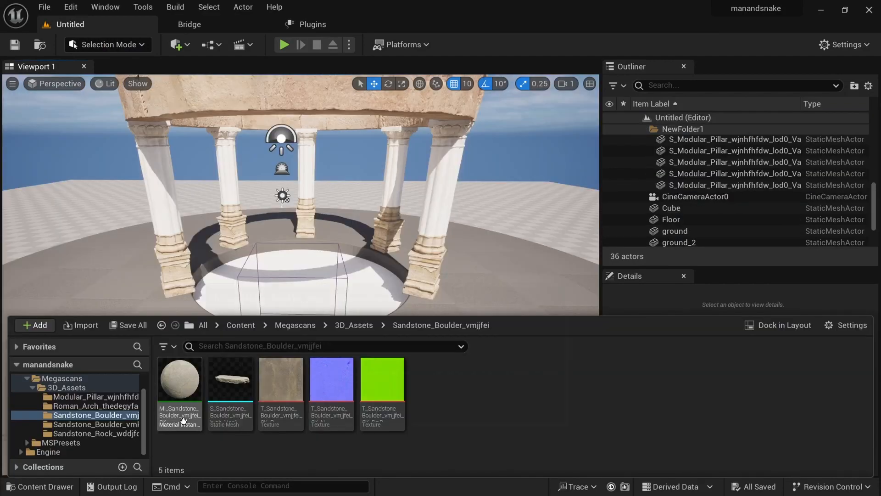
pyautogui.moveTo(230, 380); pyautogui.dragTo(286, 288)
pyautogui.scroll(8, 322, 311)
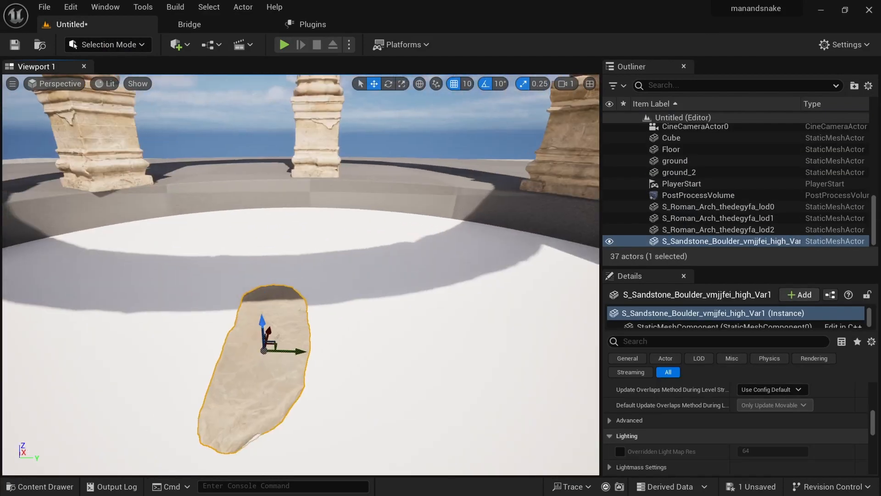
pyautogui.keyDown('alt'); pyautogui.moveTo(315, 369); pyautogui.dragTo(294, 369); pyautogui.keyUp('alt')
pyautogui.scroll(-4, 315, 369)
pyautogui.scroll(2, 315, 369)
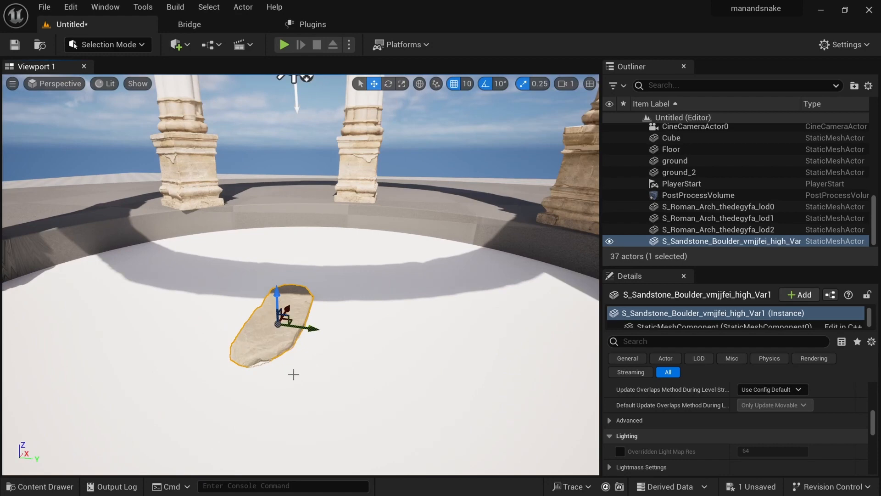
# Step: Scale the flat sandstone boulder up slightly and uniformly
pyautogui.press('e')
pyautogui.press('r')
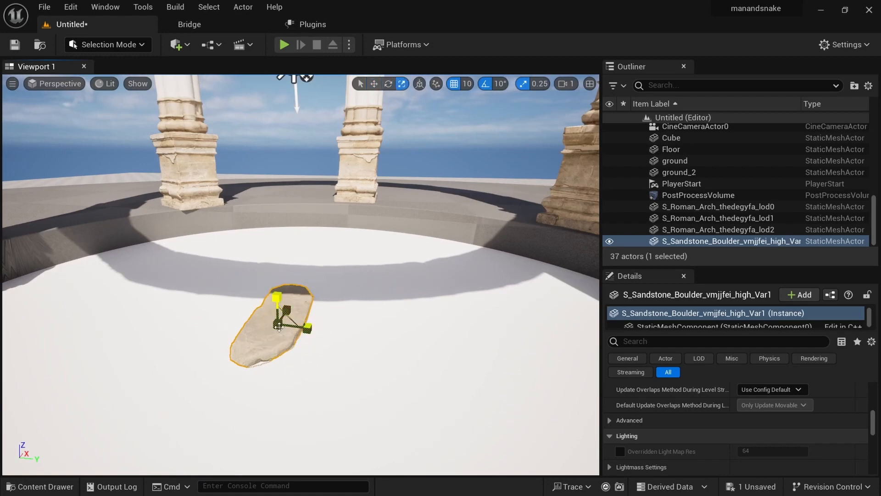
pyautogui.moveTo(276, 297); pyautogui.dragTo(277, 284)
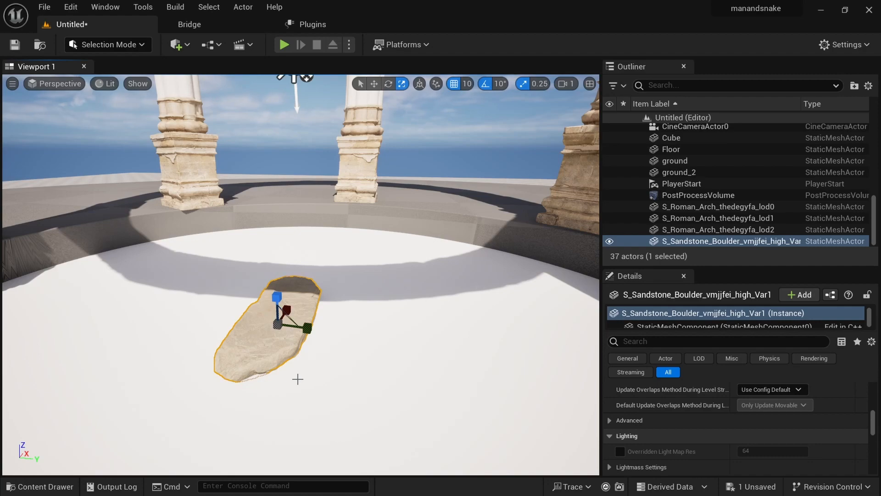
# Step: Place the Sandstone_Rock_wddjfdw mesh on the white disc beside the flat boulder
pyautogui.scroll(-6, 299, 378)
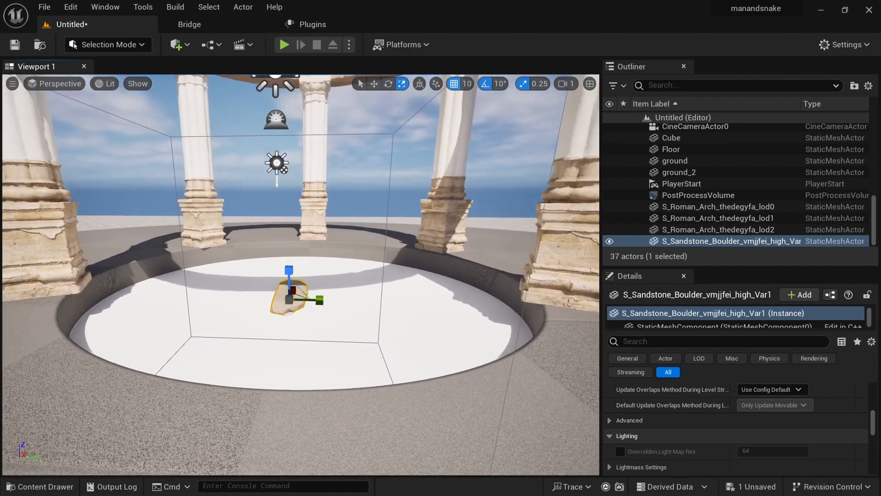
pyautogui.hotkey('ctrl', 'space')
pyautogui.click(118, 425)
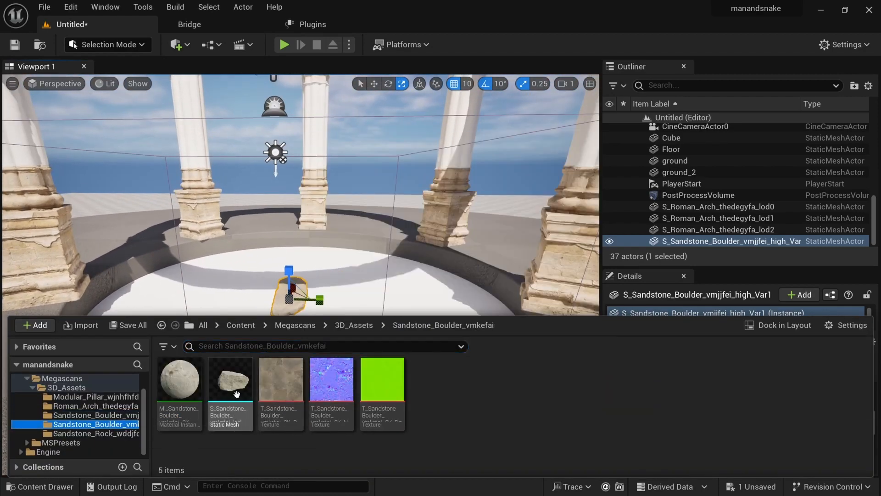
pyautogui.click(118, 433)
pyautogui.moveTo(231, 380); pyautogui.dragTo(334, 316)
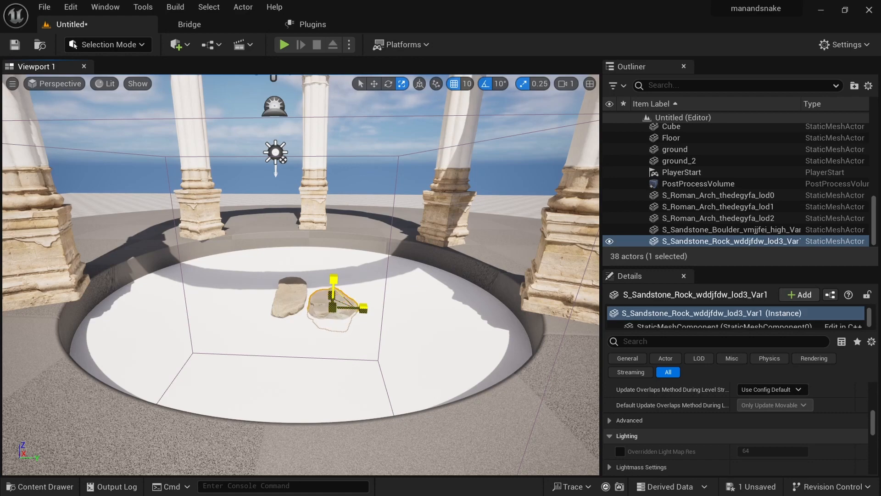
# Step: Move the sandstone rock back and sideways on the white disc until it overlaps the side of the flat boulder
pyautogui.press('f')
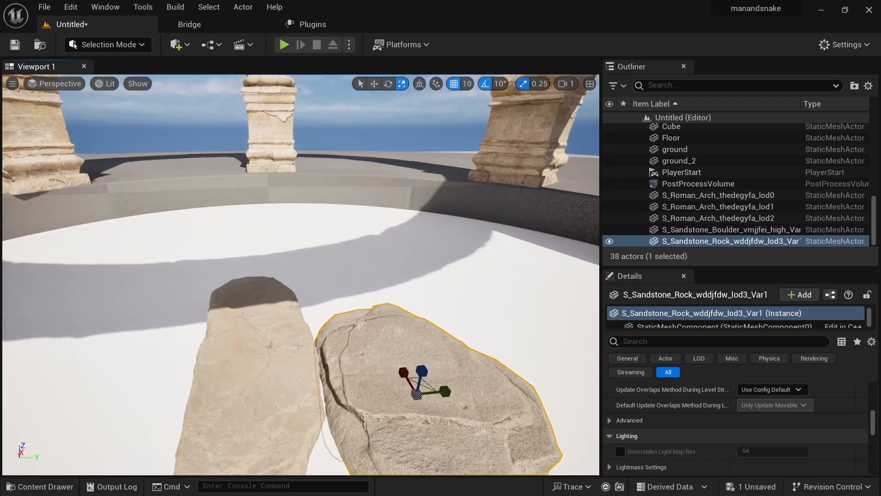
pyautogui.press('w')
pyautogui.moveTo(401, 369); pyautogui.dragTo(360, 321)
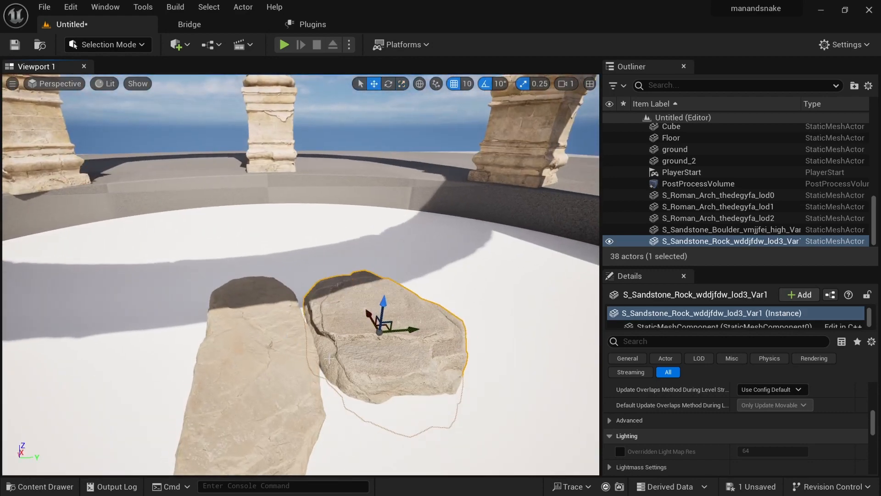
pyautogui.keyDown('alt'); pyautogui.moveTo(329, 358); pyautogui.dragTo(329, 414); pyautogui.keyUp('alt')
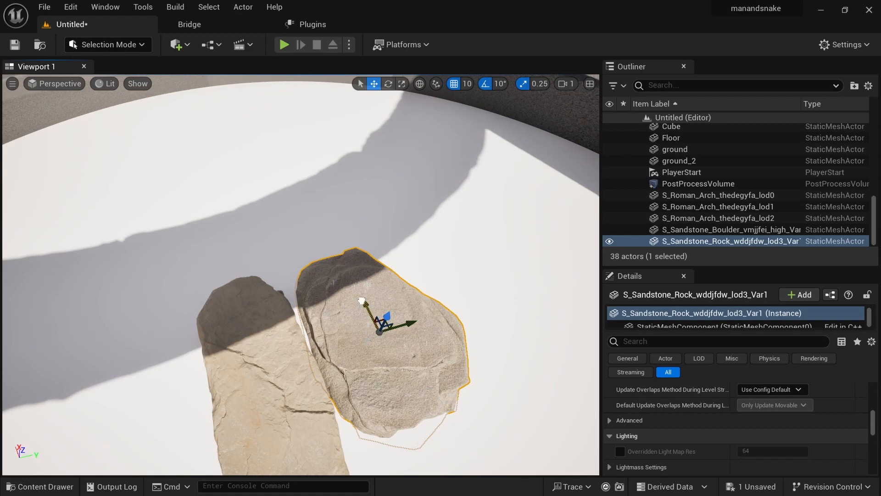
pyautogui.press('e')
pyautogui.moveTo(360, 299); pyautogui.dragTo(361, 299)
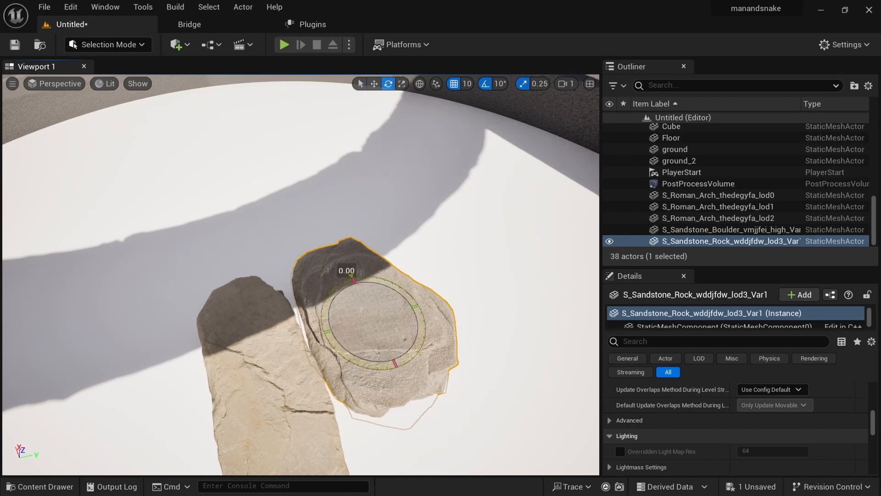
pyautogui.scroll(-5, 335, 356)
pyautogui.press('w')
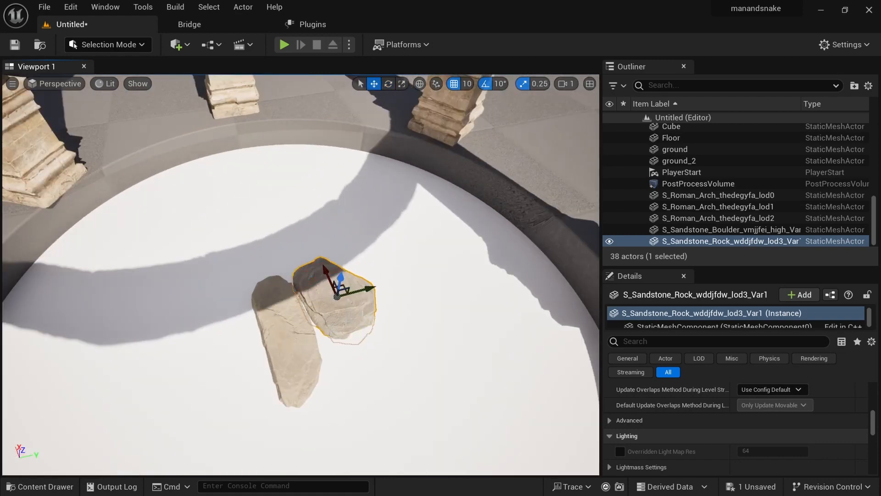
pyautogui.moveTo(368, 288); pyautogui.dragTo(362, 289)
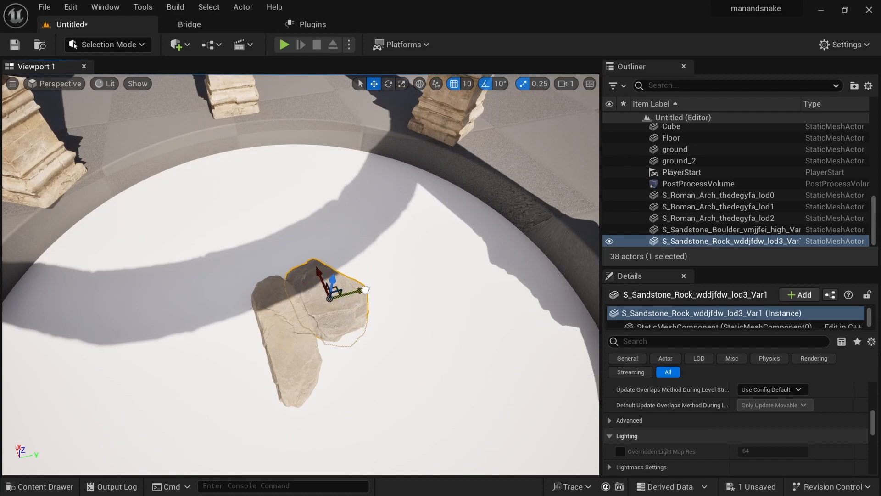
# Step: Place the Sandstone_Boulder_vmkefai mesh in the level on the white disc near the two smaller stones
pyautogui.keyDown('alt'); pyautogui.moveTo(340, 368); pyautogui.dragTo(339, 312); pyautogui.keyUp('alt')
pyautogui.keyDown('alt'); pyautogui.moveTo(339, 368); pyautogui.dragTo(303, 368, button='right'); pyautogui.keyUp('alt')
pyautogui.hotkey('ctrl', 'space')
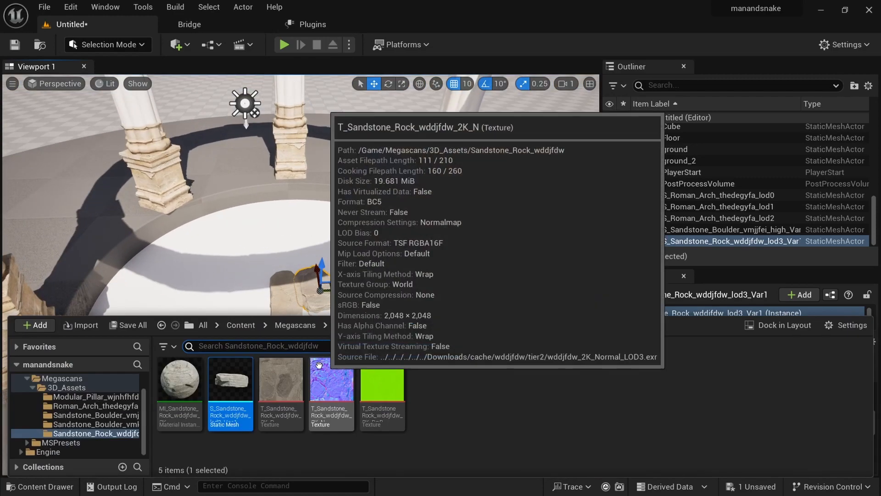
pyautogui.click(94, 425)
pyautogui.click(98, 415)
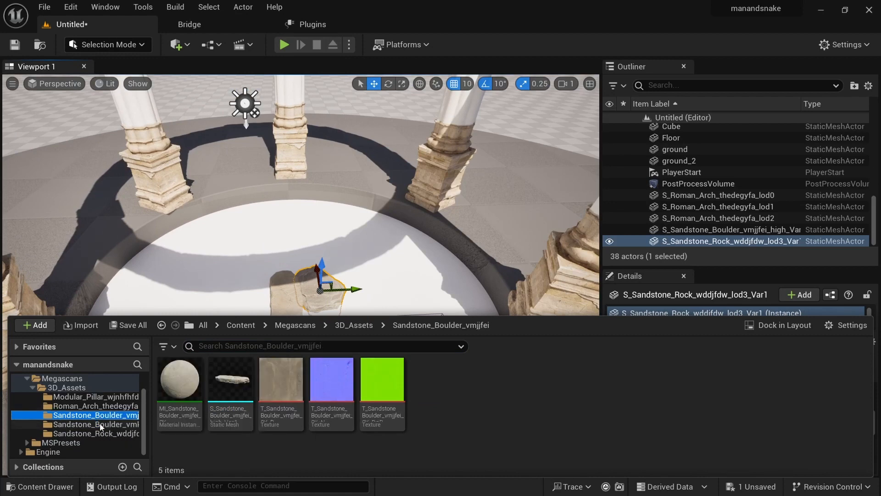
pyautogui.click(95, 425)
pyautogui.moveTo(230, 379); pyautogui.dragTo(211, 247)
pyautogui.scroll(5, 251, 307)
# Step: Select the flat boulder and the sandstone rock together and move them sideways, clear of the large boulder
pyautogui.click(257, 415)
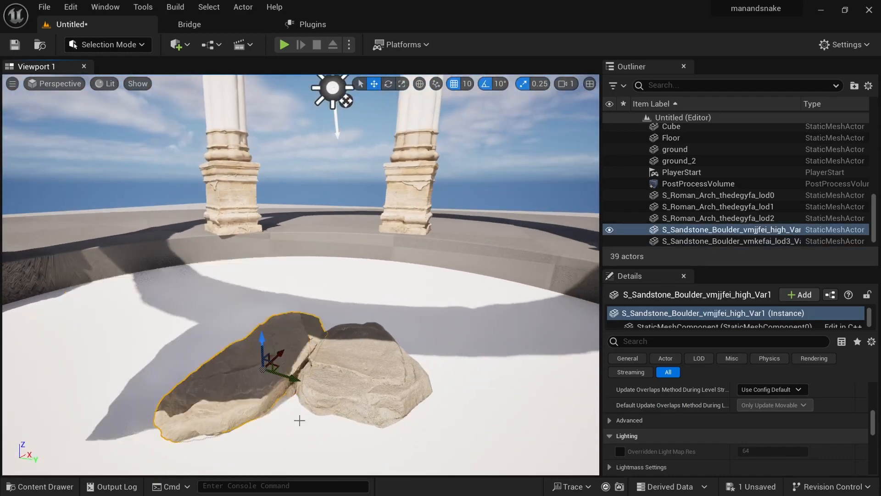
pyautogui.keyDown('shift'); pyautogui.click(354, 391); pyautogui.keyUp('shift')
pyautogui.moveTo(392, 383); pyautogui.dragTo(528, 404)
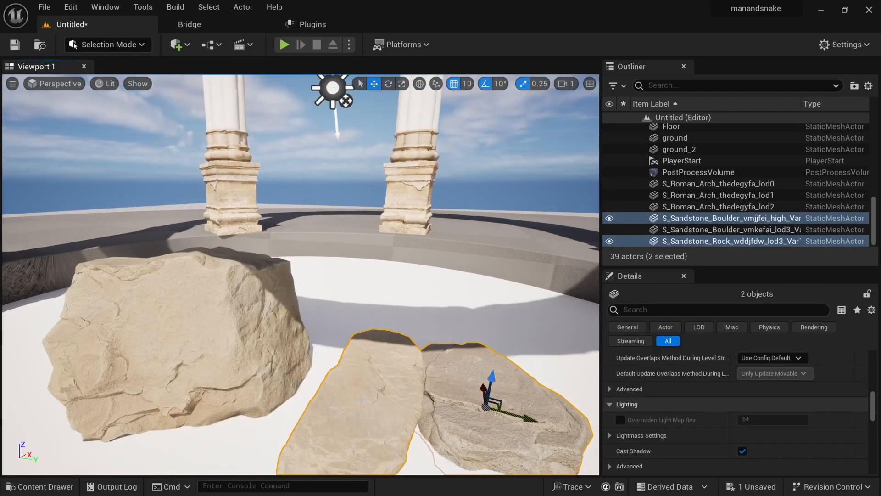
# Step: Rotate the large sandstone boulder around its vertical axis and slide it against the flat boulder
pyautogui.scroll(-8, 538, 395)
pyautogui.keyDown('alt'); pyautogui.moveTo(235, 275); pyautogui.dragTo(235, 308); pyautogui.keyUp('alt')
pyautogui.scroll(3, 235, 307)
pyautogui.click(254, 338)
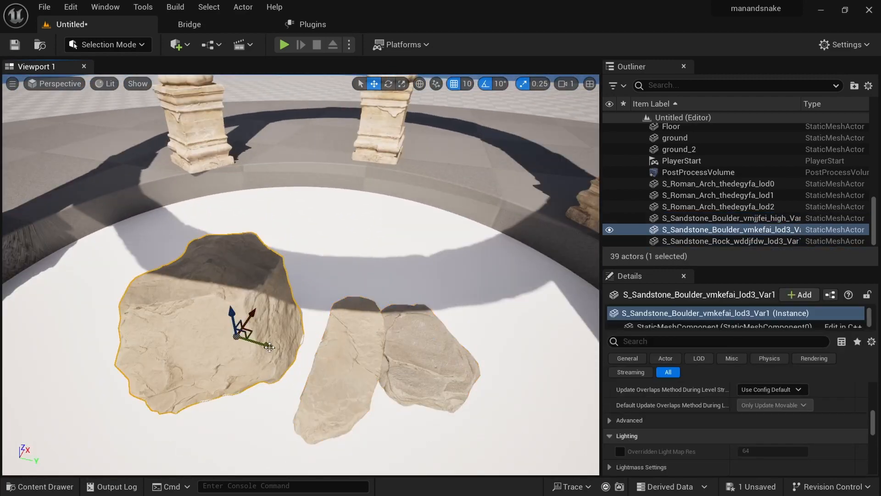
pyautogui.moveTo(269, 347); pyautogui.dragTo(226, 411)
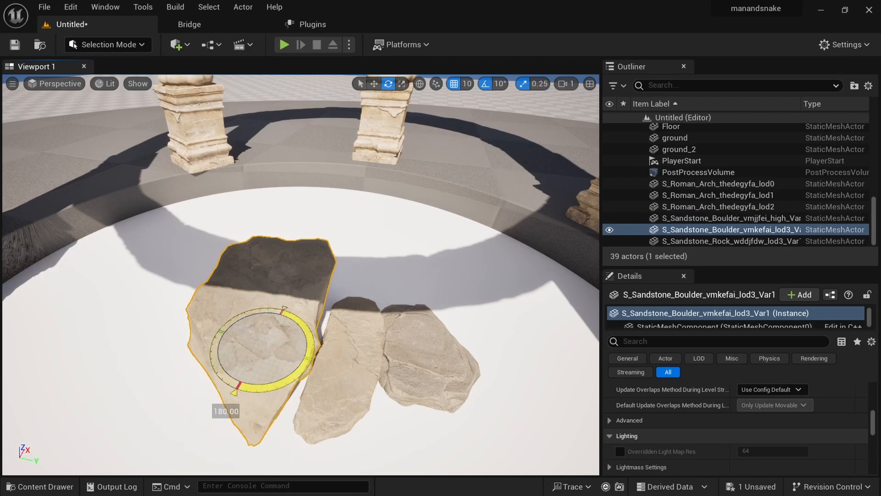
pyautogui.moveTo(282, 311); pyautogui.dragTo(285, 307)
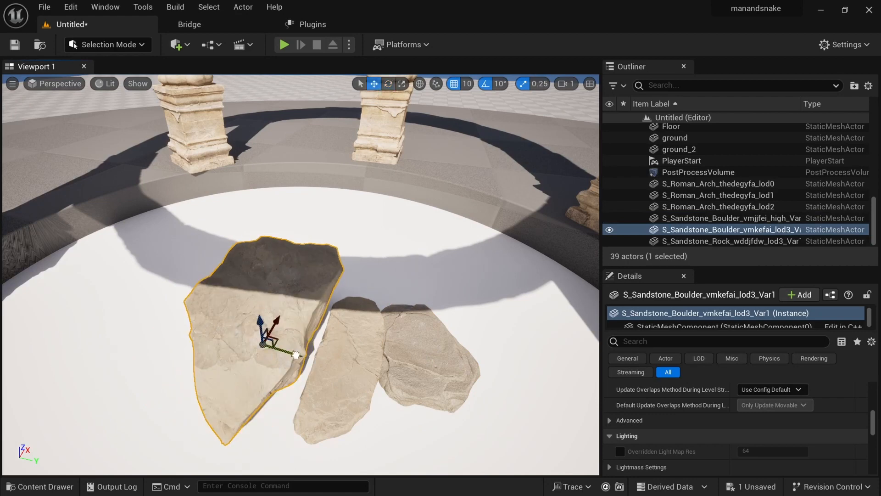
pyautogui.moveTo(296, 355); pyautogui.dragTo(294, 335)
# Step: Turn the large boulder further around its vertical axis beside the two smaller stones
pyautogui.scroll(-5, 294, 335)
pyautogui.keyDown('alt'); pyautogui.moveTo(174, 340); pyautogui.dragTo(217, 359); pyautogui.keyUp('alt')
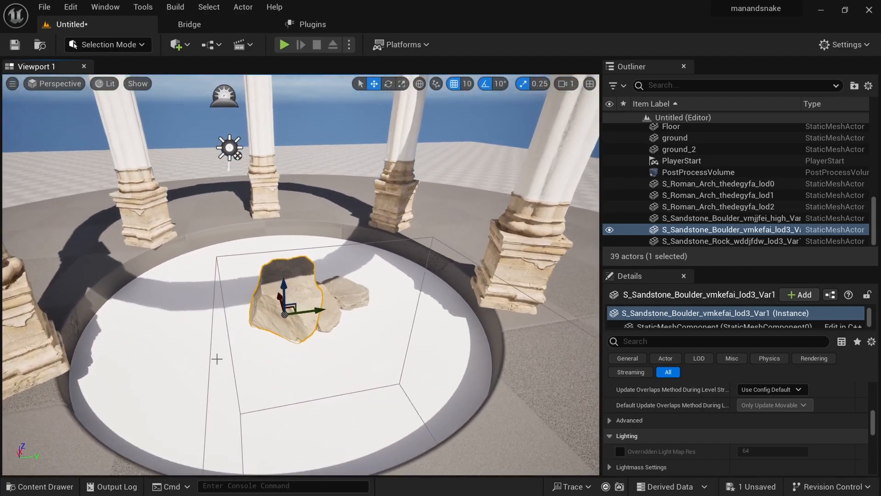
pyautogui.scroll(5, 217, 359)
pyautogui.press('e')
pyautogui.moveTo(241, 387); pyautogui.dragTo(203, 404)
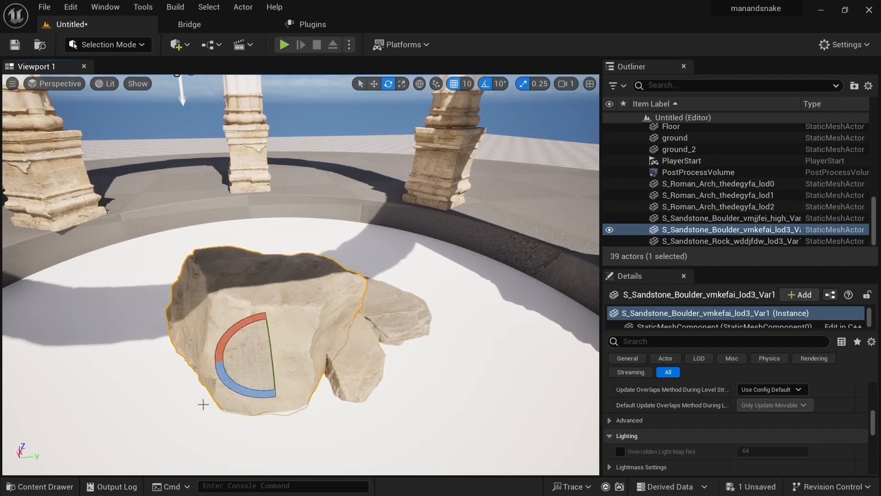
# Step: Select the flat boulder and the sandstone rock and shift both outward and forward from the large boulder
pyautogui.scroll(-5, 203, 404)
pyautogui.moveTo(345, 392)
pyautogui.keyDown('alt'); pyautogui.mouseDown()
pyautogui.moveTo(285, 408)
pyautogui.moveTo(271, 391)
pyautogui.moveTo(346, 375)
pyautogui.mouseUp(); pyautogui.keyUp('alt')
pyautogui.click(305, 366)
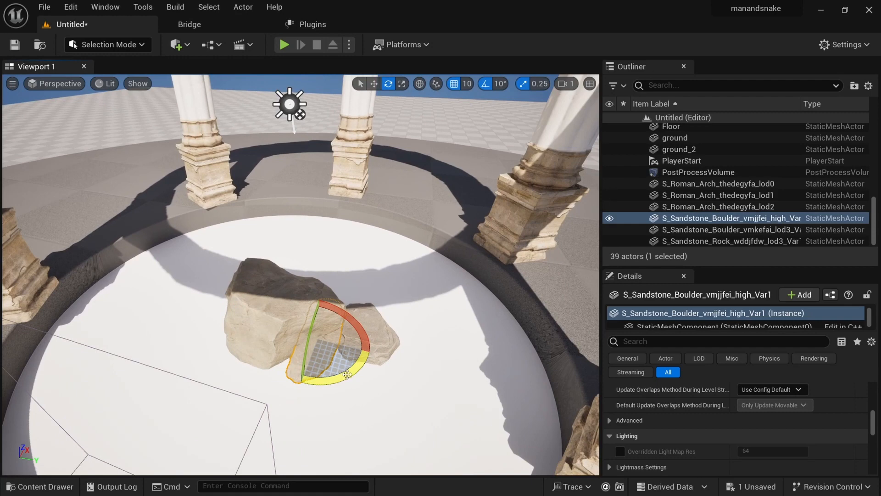
pyautogui.keyDown('ctrl'); pyautogui.click(383, 372); pyautogui.keyUp('ctrl')
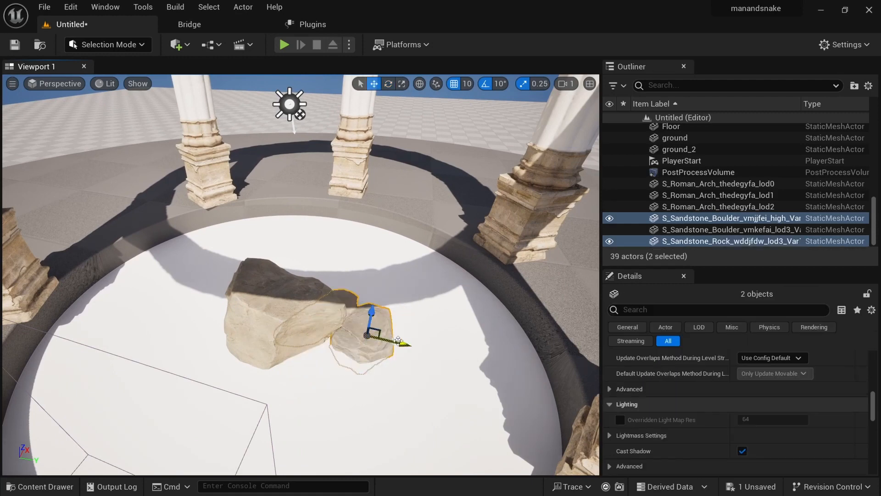
pyautogui.moveTo(398, 341); pyautogui.dragTo(473, 388)
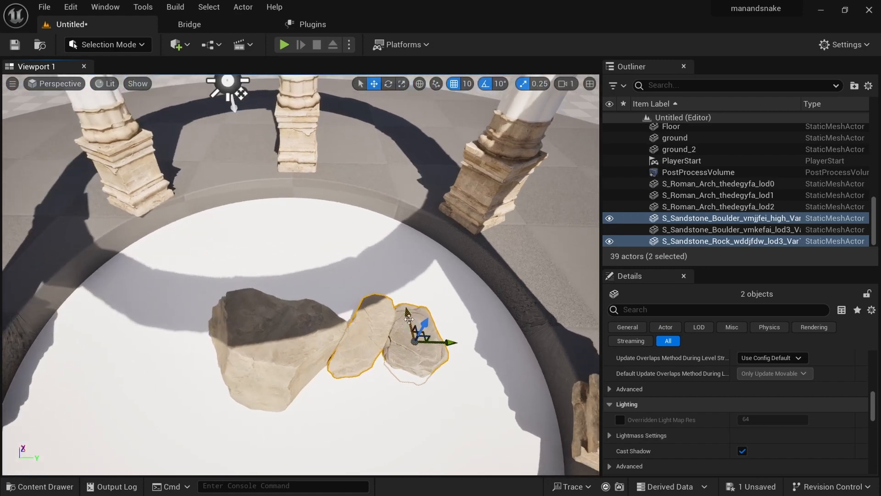
pyautogui.moveTo(409, 315); pyautogui.dragTo(422, 367)
pyautogui.moveTo(462, 390); pyautogui.dragTo(433, 389)
# Step: Rotate the smaller stones and move them back against the side of the large boulder
pyautogui.press('e')
pyautogui.moveTo(373, 428); pyautogui.dragTo(331, 452)
pyautogui.press('w')
pyautogui.moveTo(389, 372); pyautogui.dragTo(366, 370)
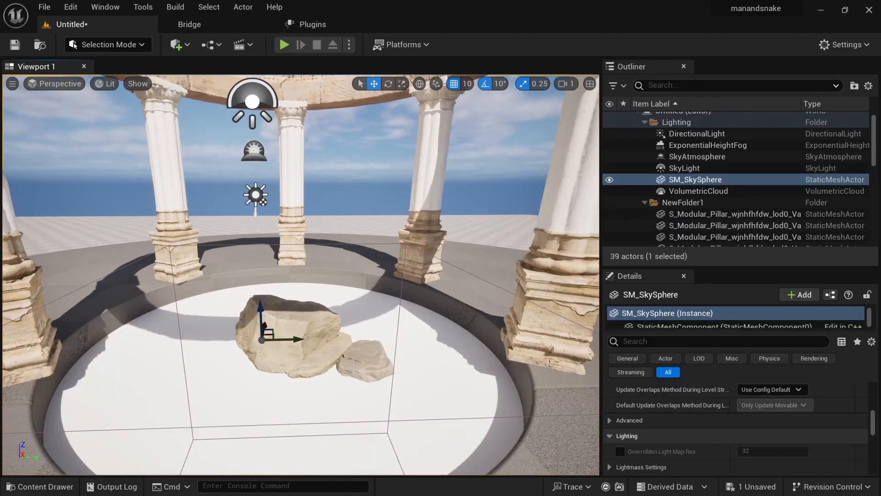
# Step: Duplicate the flat sandstone boulder and lay the copy over the sandstone rock beside the large boulder
pyautogui.click(338, 372)
pyautogui.press('e')
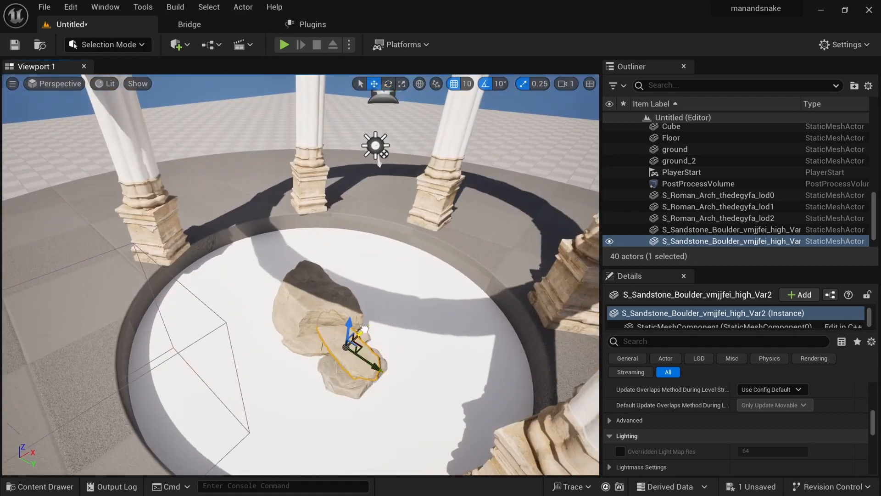
pyautogui.keyDown('alt'); pyautogui.moveTo(355, 351); pyautogui.dragTo(360, 349); pyautogui.keyUp('alt')
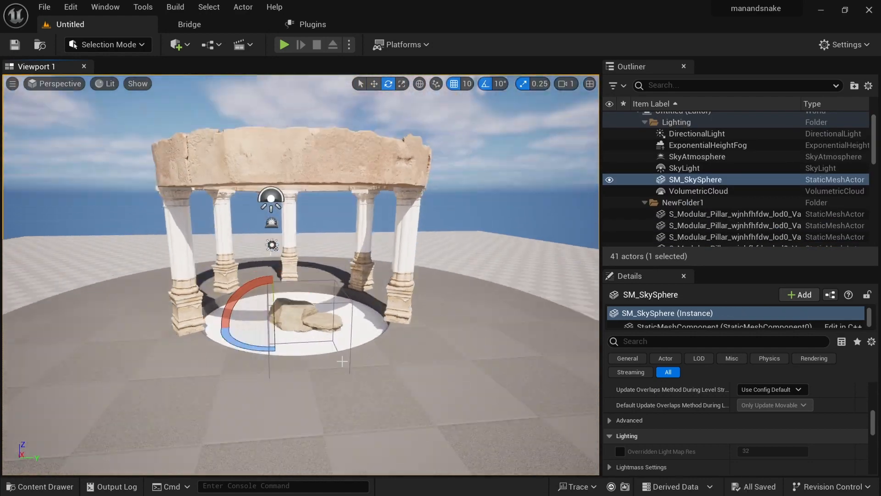
# Step: Place the man_and_sanke static mesh in the level on top of the rocks inside the pillar ring
pyautogui.click(40, 487)
pyautogui.click(53, 397)
pyautogui.moveTo(229, 382); pyautogui.dragTo(288, 266)
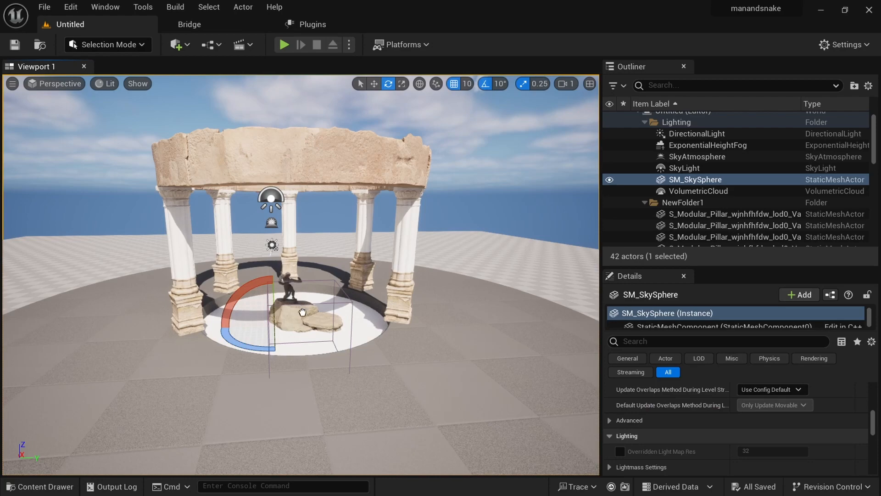
pyautogui.moveTo(303, 312); pyautogui.dragTo(303, 312)
# Step: Scale the man_and_sanke statue up uniformly to several times its size
pyautogui.keyDown('alt'); pyautogui.moveTo(351, 347); pyautogui.dragTo(351, 367); pyautogui.keyUp('alt')
pyautogui.press('w')
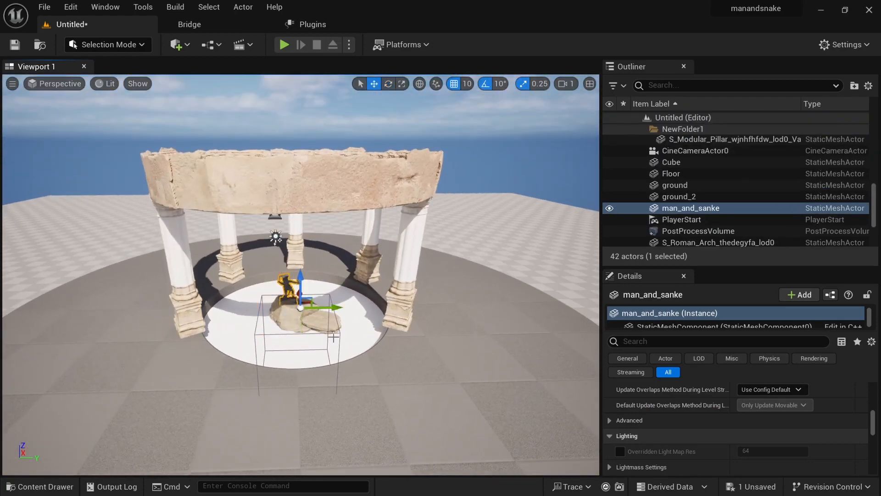
pyautogui.press('e')
pyautogui.press('r')
pyautogui.moveTo(301, 308); pyautogui.dragTo(340, 280)
pyautogui.moveTo(341, 365)
pyautogui.keyDown('alt'); pyautogui.mouseDown()
pyautogui.moveTo(335, 340)
pyautogui.moveTo(335, 363)
pyautogui.mouseUp(); pyautogui.keyUp('alt')
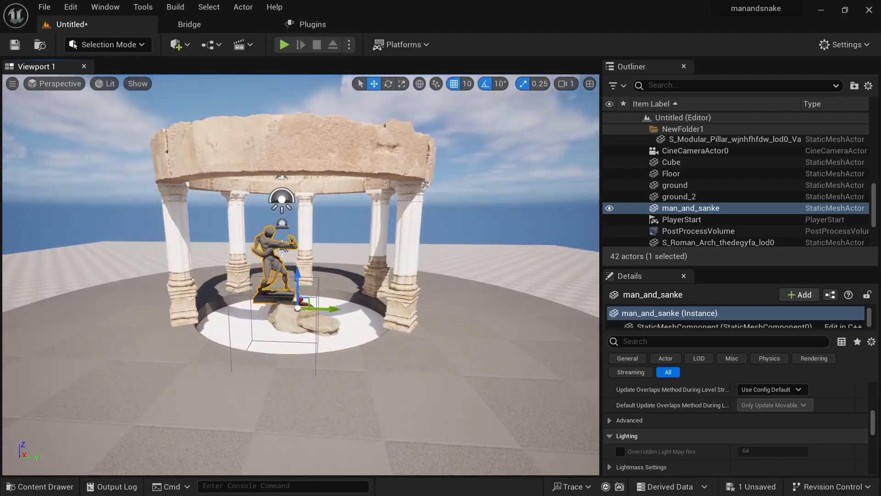
# Step: Move the enlarged statue sideways so it stands on the large boulder at the centre of the white disc
pyautogui.moveTo(332, 309); pyautogui.dragTo(359, 314)
pyautogui.keyDown('alt'); pyautogui.moveTo(407, 376); pyautogui.dragTo(399, 358); pyautogui.keyUp('alt')
pyautogui.scroll(8, 405, 389)
pyautogui.scroll(-4, 405, 389)
pyautogui.scroll(4, 405, 390)
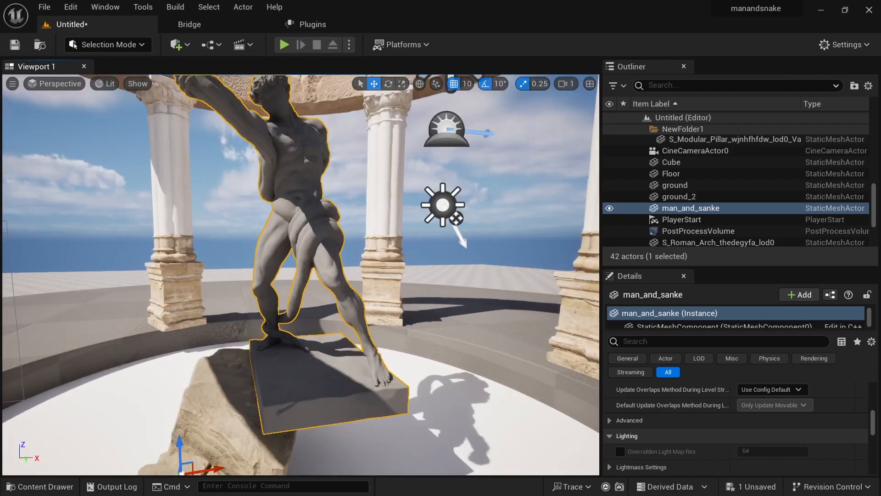
pyautogui.keyDown('alt'); pyautogui.moveTo(405, 389); pyautogui.dragTo(384, 414); pyautogui.keyUp('alt')
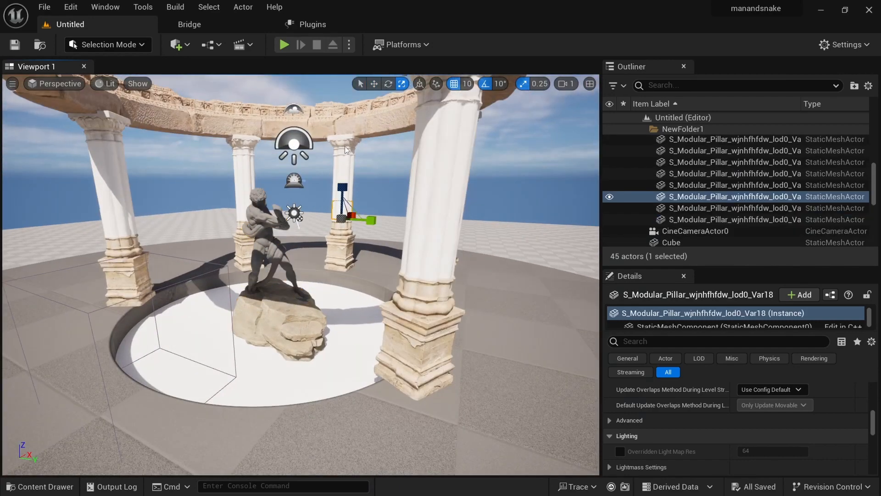
# Step: Duplicate the four pieces of a back pillar and position the copy under the front of the arch ring
pyautogui.keyDown('ctrl'); pyautogui.click(345, 146); pyautogui.keyUp('ctrl')
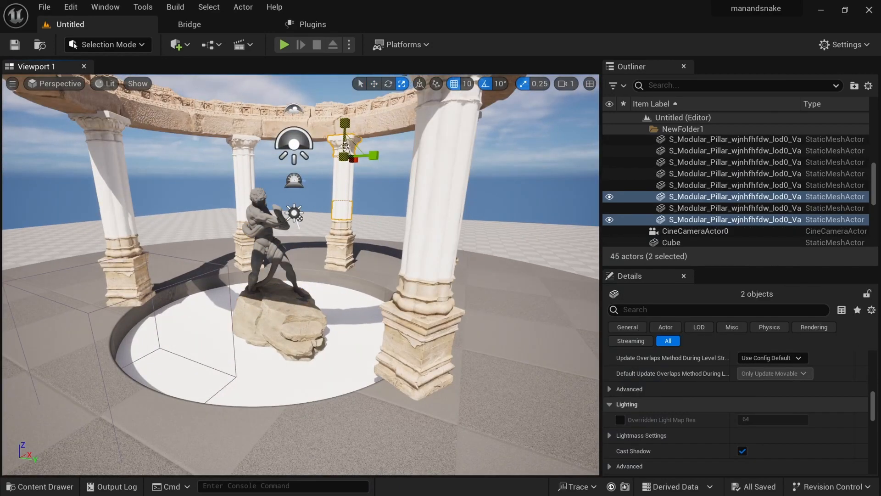
pyautogui.press('w')
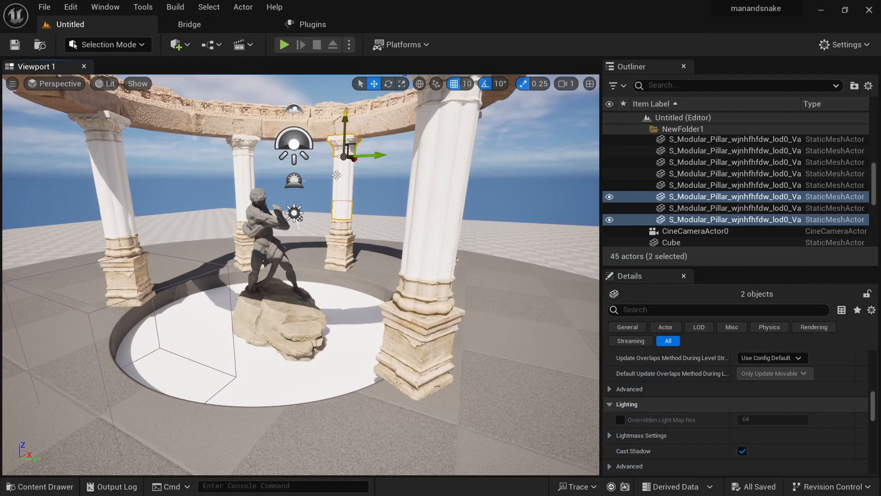
pyautogui.keyDown('ctrl'); pyautogui.click(342, 233); pyautogui.keyUp('ctrl')
pyautogui.keyDown('ctrl'); pyautogui.click(344, 182); pyautogui.keyUp('ctrl')
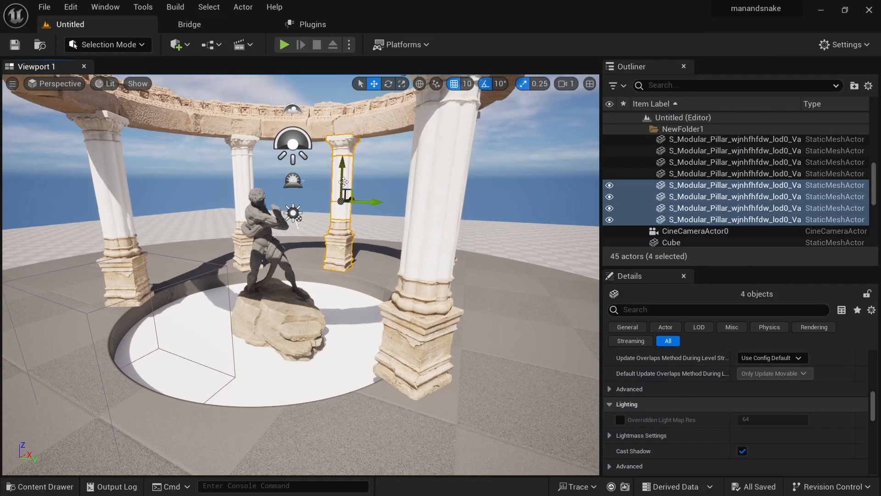
pyautogui.keyDown('alt'); pyautogui.moveTo(342, 211); pyautogui.dragTo(261, 267); pyautogui.keyUp('alt')
pyautogui.keyDown('alt'); pyautogui.moveTo(361, 202); pyautogui.dragTo(177, 266); pyautogui.keyUp('alt')
pyautogui.keyDown('alt'); pyautogui.moveTo(103, 358); pyautogui.dragTo(377, 298); pyautogui.keyUp('alt')
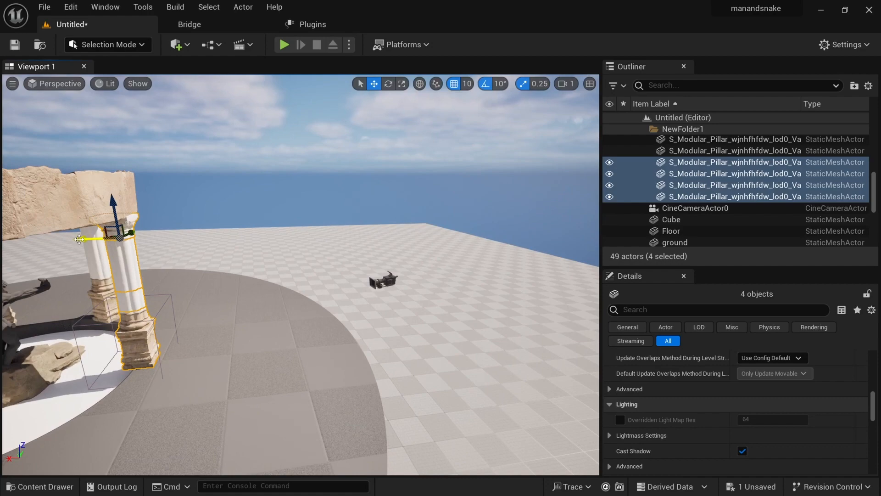
pyautogui.moveTo(82, 240); pyautogui.dragTo(85, 241)
# Step: Look through CineCameraActor0 and reposition the camera so the statue is seen between the pillars
pyautogui.keyDown('alt'); pyautogui.moveTo(160, 307); pyautogui.dragTo(345, 345); pyautogui.keyUp('alt')
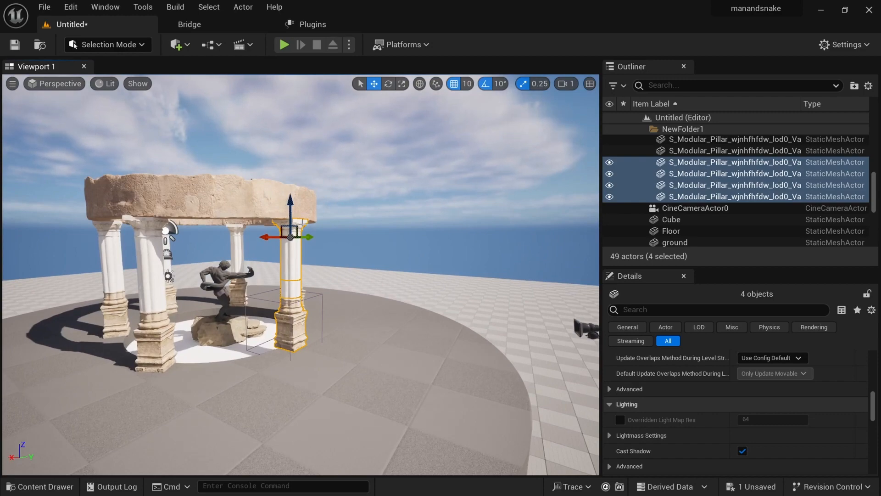
pyautogui.click(51, 84)
pyautogui.click(69, 215)
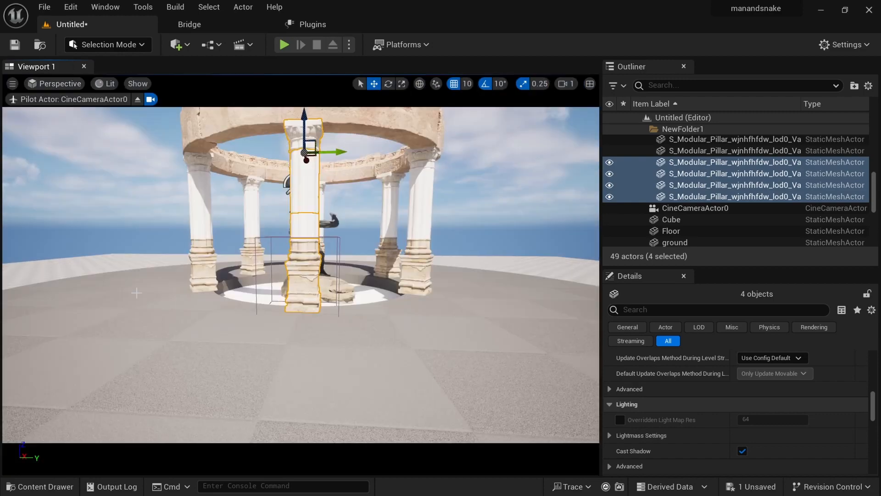
pyautogui.click(304, 230)
pyautogui.keyDown('alt'); pyautogui.moveTo(304, 231); pyautogui.dragTo(353, 231); pyautogui.keyUp('alt')
pyautogui.moveTo(303, 230); pyautogui.dragTo(346, 220, button='middle')
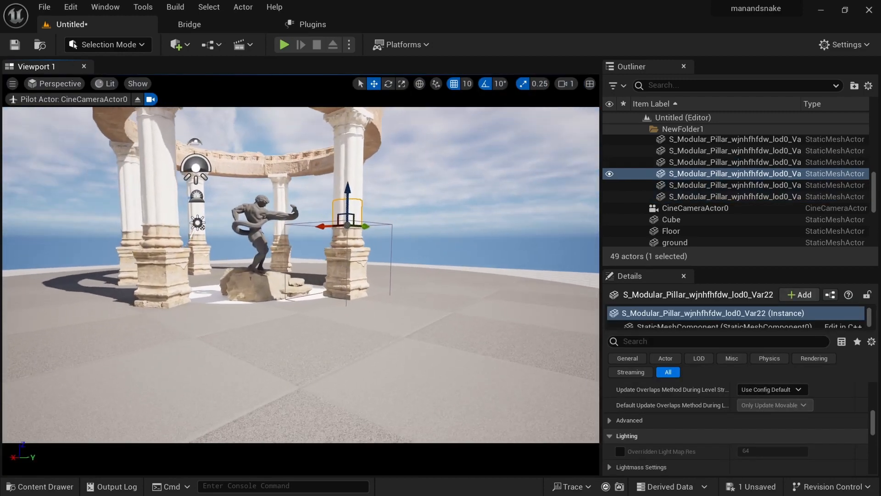
pyautogui.moveTo(346, 221); pyautogui.dragTo(276, 241, button='right')
pyautogui.moveTo(277, 242); pyautogui.dragTo(290, 223, button='middle')
pyautogui.keyDown('alt'); pyautogui.moveTo(335, 284); pyautogui.dragTo(339, 216); pyautogui.keyUp('alt')
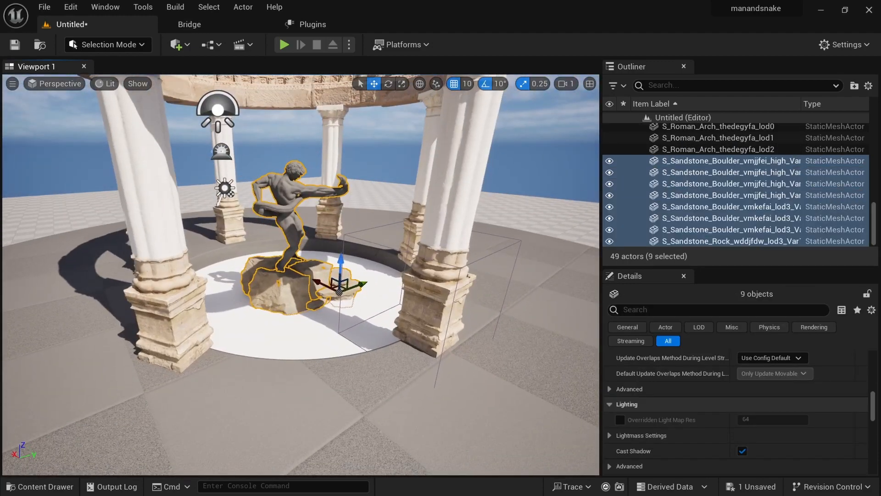
# Step: Turn the man_and_sanke statue about its vertical axis until its outstretched arm points the opposite way, and adjust its place on the boulder
pyautogui.click(280, 165)
pyautogui.click(288, 252)
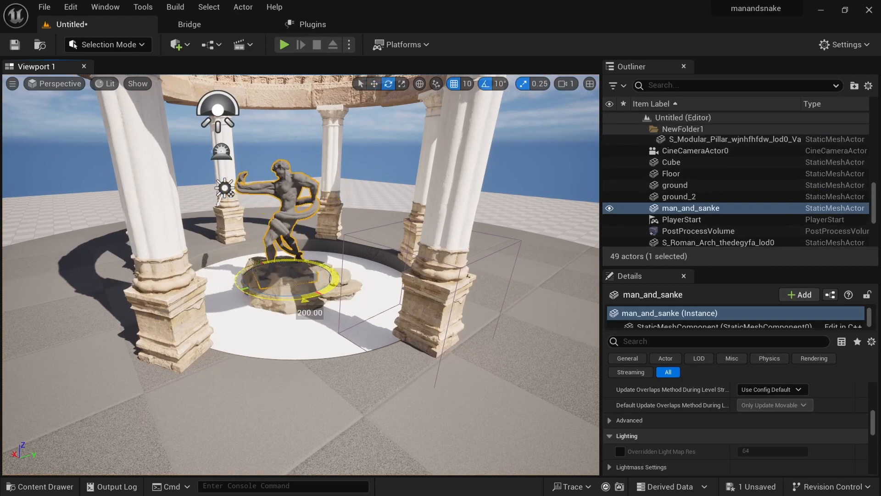
pyautogui.moveTo(313, 371)
pyautogui.keyDown('alt'); pyautogui.mouseDown()
pyautogui.moveTo(312, 331)
pyautogui.moveTo(313, 354)
pyautogui.mouseUp(); pyautogui.keyUp('alt')
pyautogui.keyDown('alt'); pyautogui.moveTo(301, 301); pyautogui.dragTo(301, 311); pyautogui.keyUp('alt')
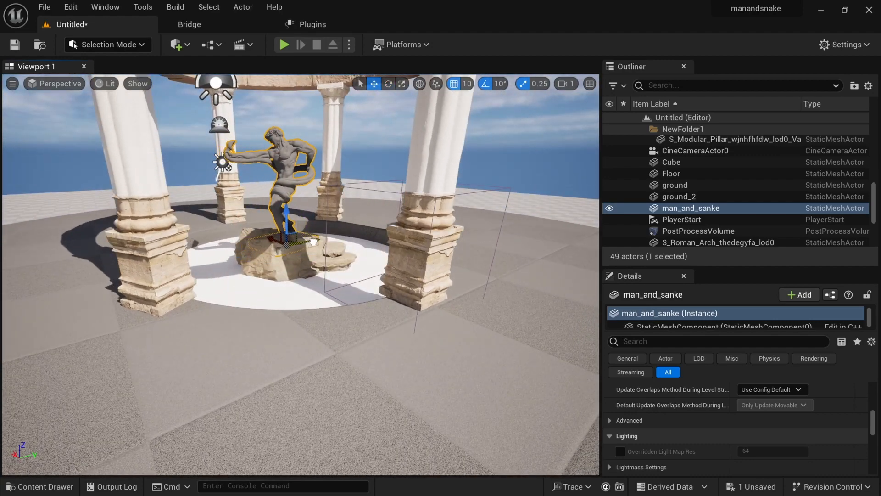
pyautogui.keyDown('alt'); pyautogui.moveTo(227, 291); pyautogui.dragTo(283, 328); pyautogui.keyUp('alt')
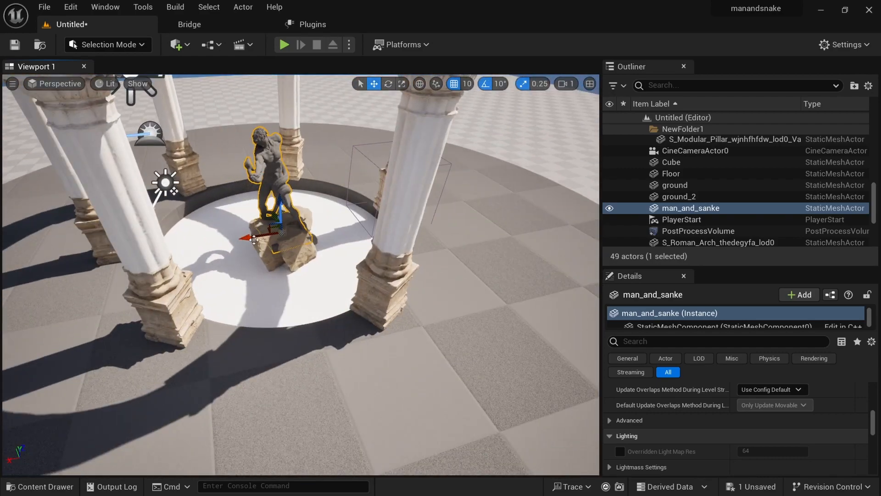
pyautogui.keyDown('alt'); pyautogui.moveTo(365, 262); pyautogui.dragTo(485, 215); pyautogui.keyUp('alt')
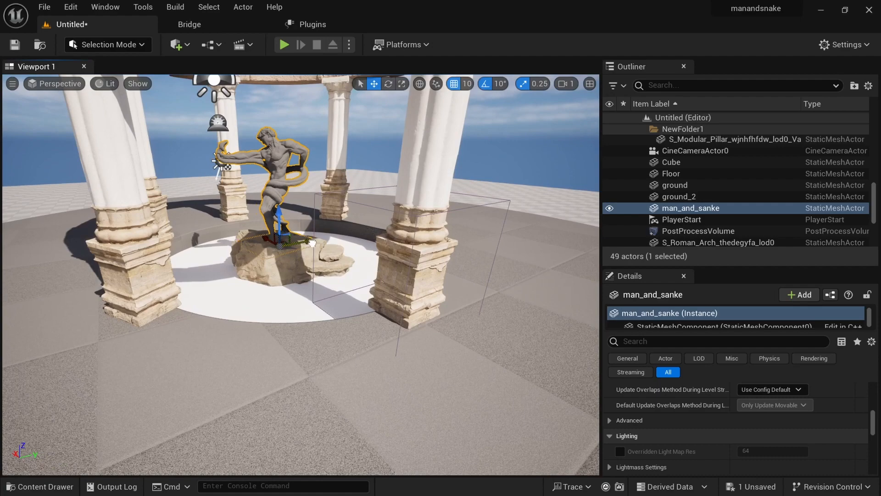
# Step: Look through CineCameraActor0 and pull the camera back until the statue, the front pillars and the arch ring fit the frame
pyautogui.moveTo(272, 336); pyautogui.dragTo(271, 296, button='right')
pyautogui.click(62, 86)
pyautogui.click(87, 216)
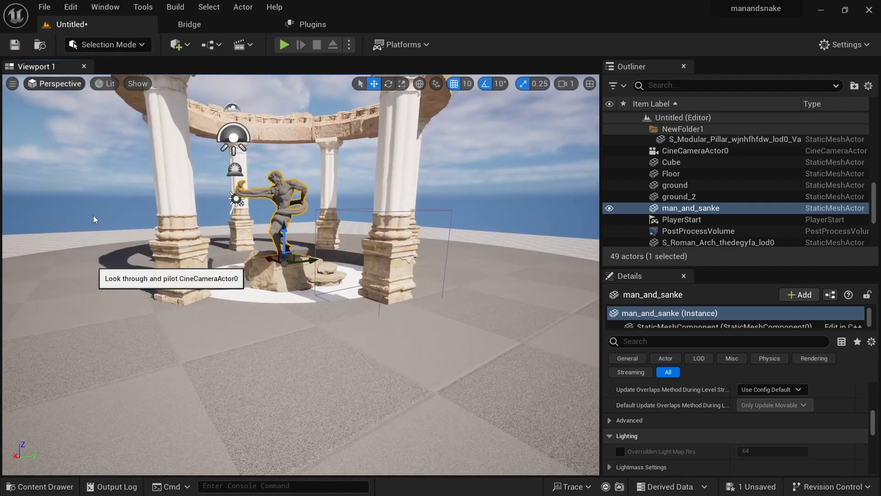
pyautogui.moveTo(300, 275); pyautogui.dragTo(225, 274, button='right')
pyautogui.press('s')
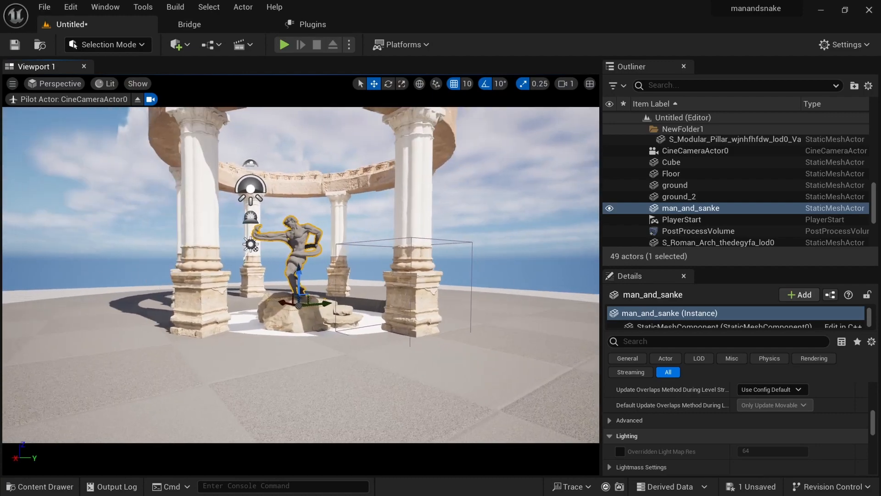
pyautogui.press('s')
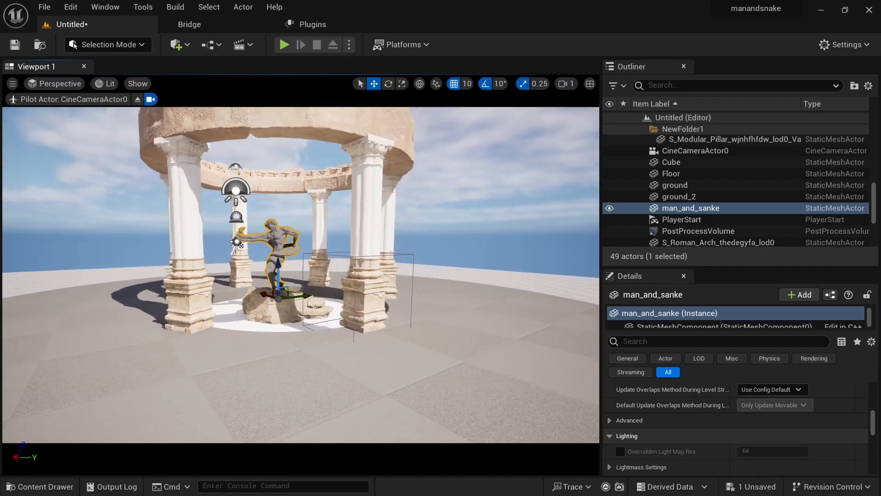
# Step: Switch the viewport to the cinematic viewport type and turn on the Grid (3x3) composition overlay
pyautogui.click(590, 84)
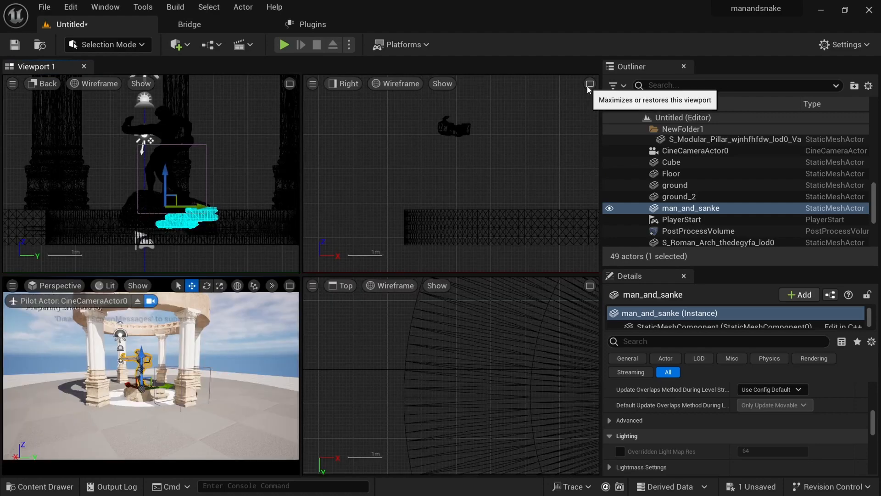
pyautogui.click(289, 287)
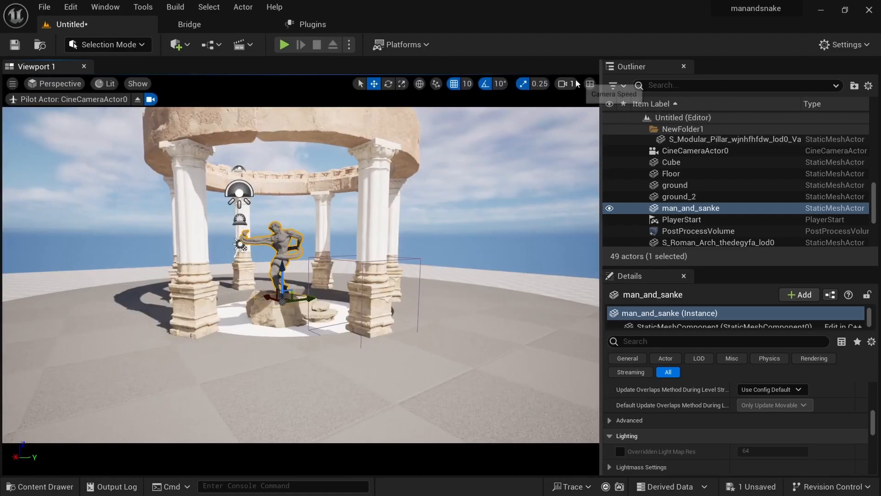
pyautogui.click(54, 83)
pyautogui.click(50, 255)
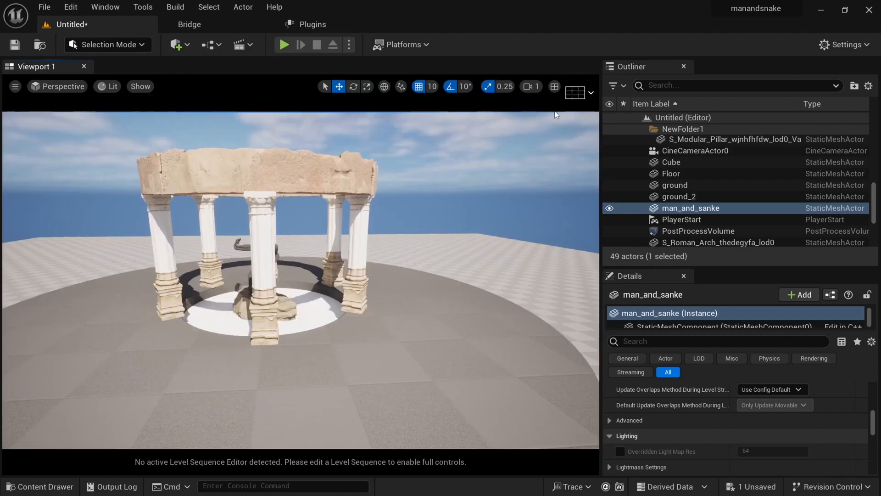
pyautogui.click(577, 94)
pyautogui.click(647, 146)
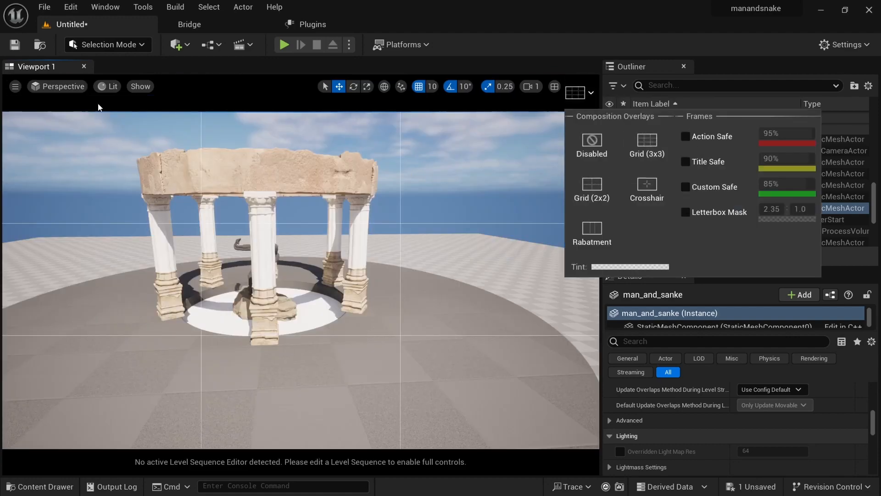
# Step: Pilot CineCameraActor0 again and reframe the statue between the two front pillars within the central third of the grid
pyautogui.click(57, 86)
pyautogui.click(87, 219)
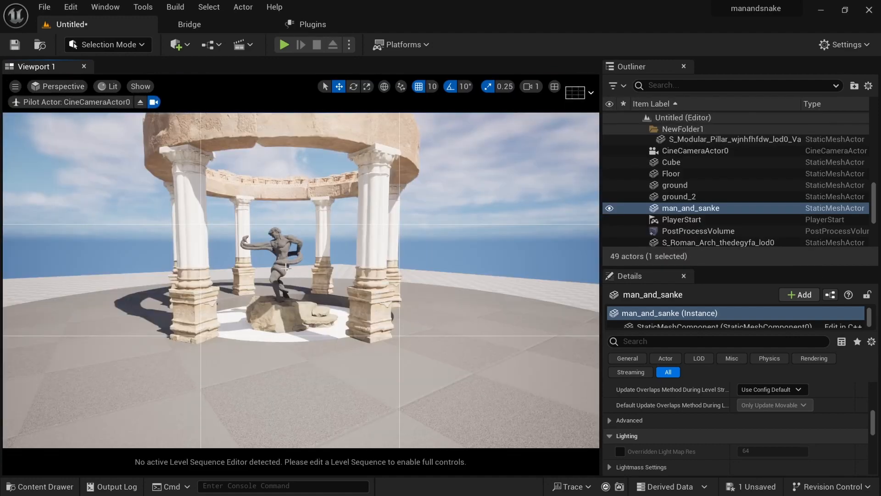
pyautogui.moveTo(280, 264); pyautogui.dragTo(271, 264, button='right')
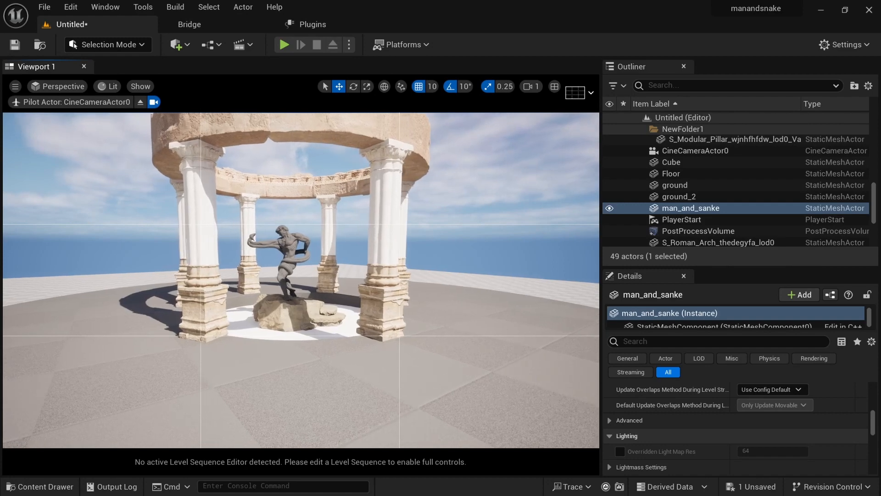
pyautogui.click(298, 278)
pyautogui.click(294, 285)
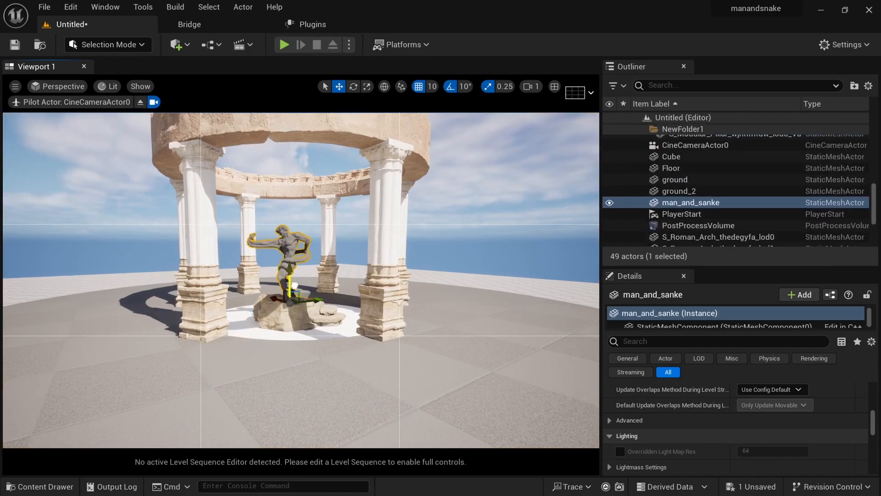
pyautogui.hotkey('ctrl', 'z')
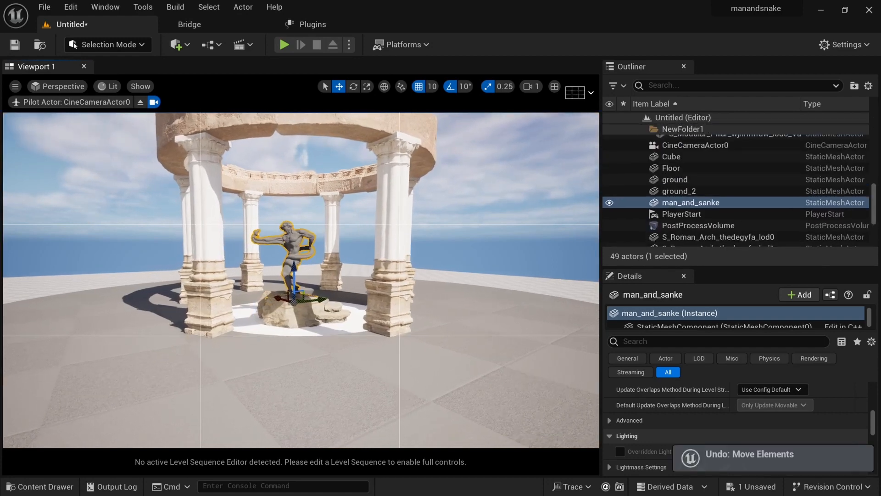
pyautogui.moveTo(301, 281); pyautogui.dragTo(342, 278, button='right')
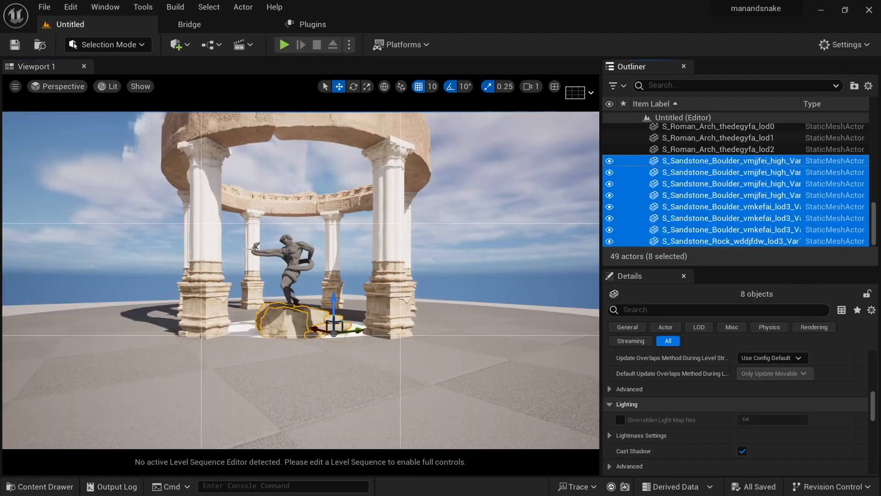
# Step: Add the statue to the selected sandstone boulders and shift them together slightly along one horizontal axis
pyautogui.keyDown('shift'); pyautogui.click(296, 271); pyautogui.keyUp('shift')
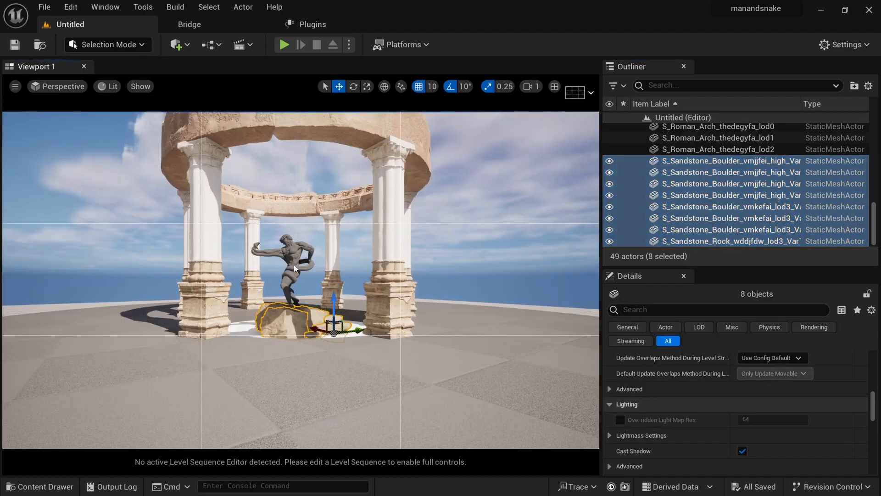
pyautogui.moveTo(320, 312); pyautogui.dragTo(327, 313)
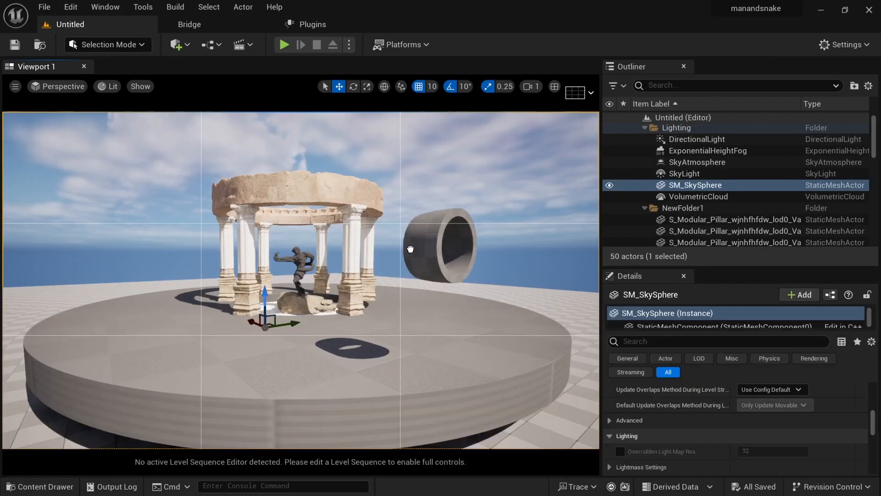
# Step: Select the walls mesh beside the colonnade and set its current pivot as the pivot offset
pyautogui.click(447, 279)
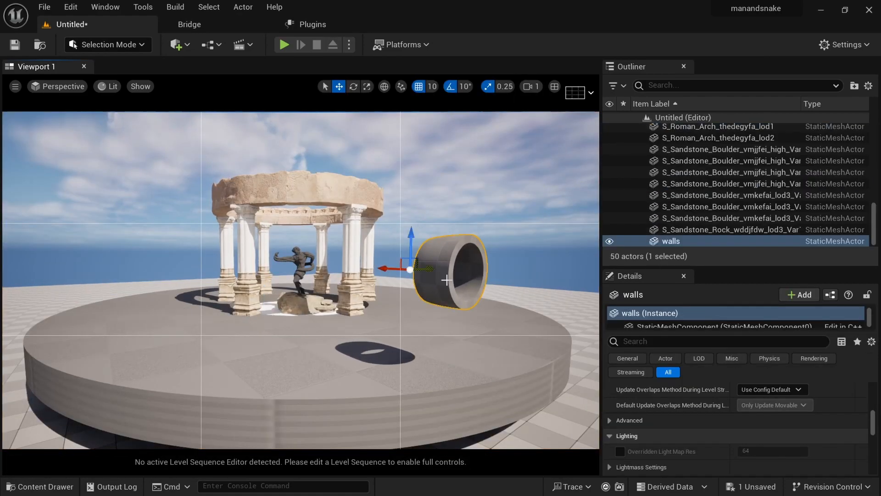
pyautogui.keyDown('alt'); pyautogui.moveTo(385, 324); pyautogui.dragTo(509, 370); pyautogui.keyUp('alt')
pyautogui.keyDown('alt'); pyautogui.moveTo(370, 260); pyautogui.dragTo(437, 271); pyautogui.keyUp('alt')
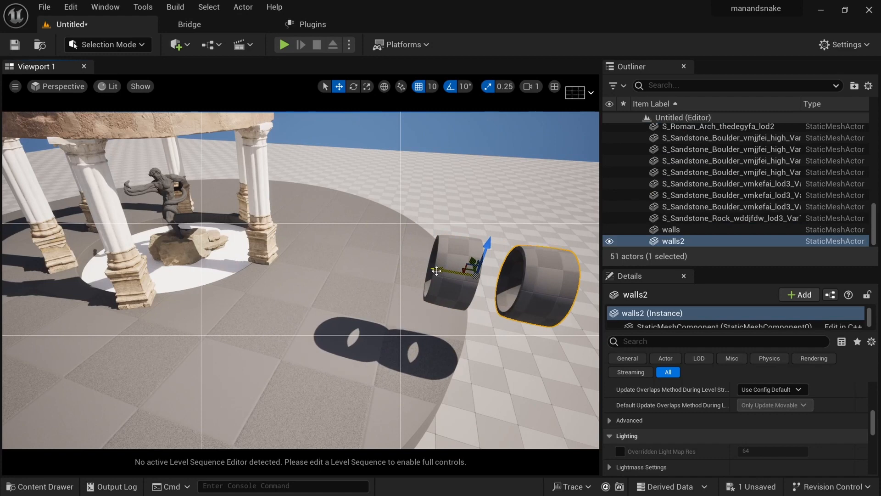
pyautogui.hotkey('ctrl', 'z')
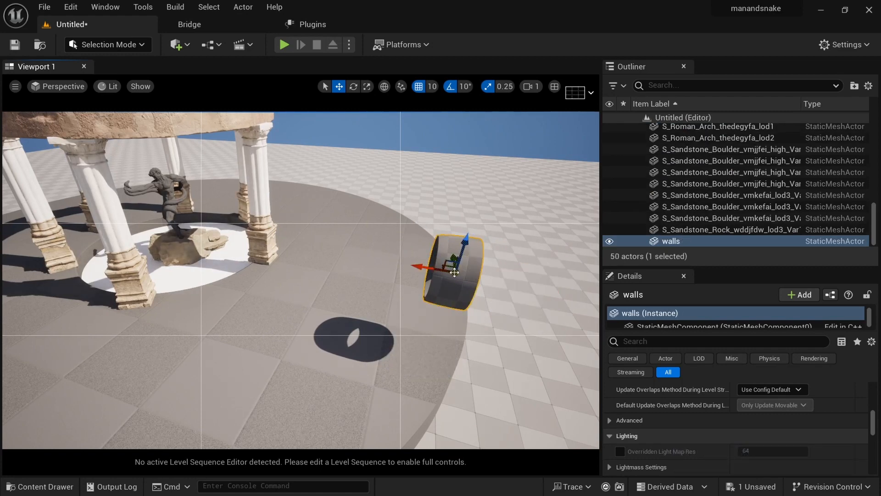
pyautogui.rightClick(454, 272)
pyautogui.moveTo(586, 383)
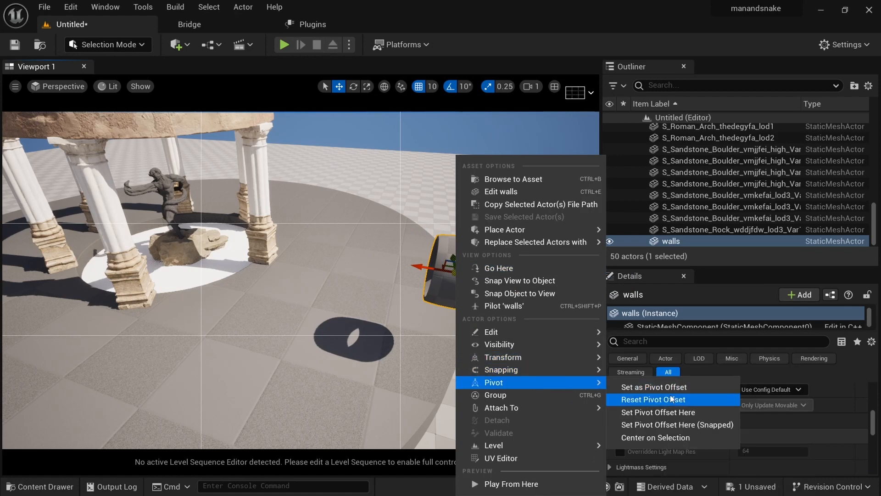
pyautogui.click(656, 387)
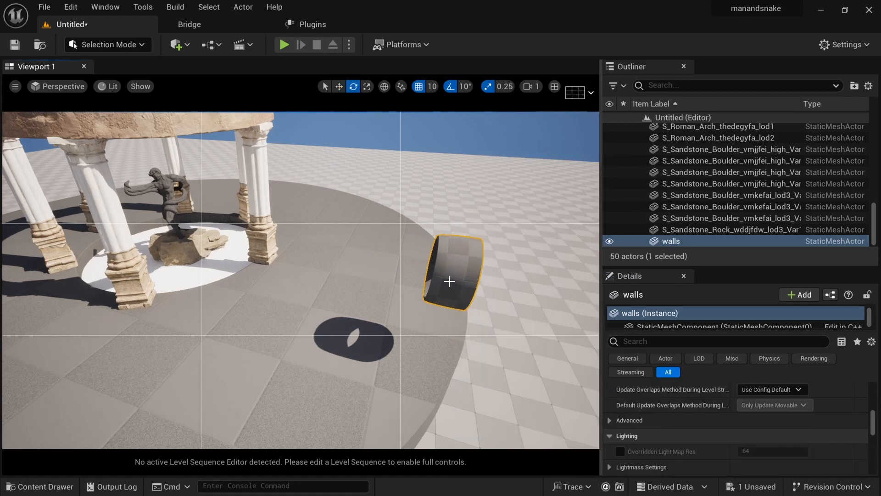
# Step: Rotate the walls mesh from lying on its side to upright, so its opening faces the sky
pyautogui.moveTo(427, 234); pyautogui.dragTo(476, 208)
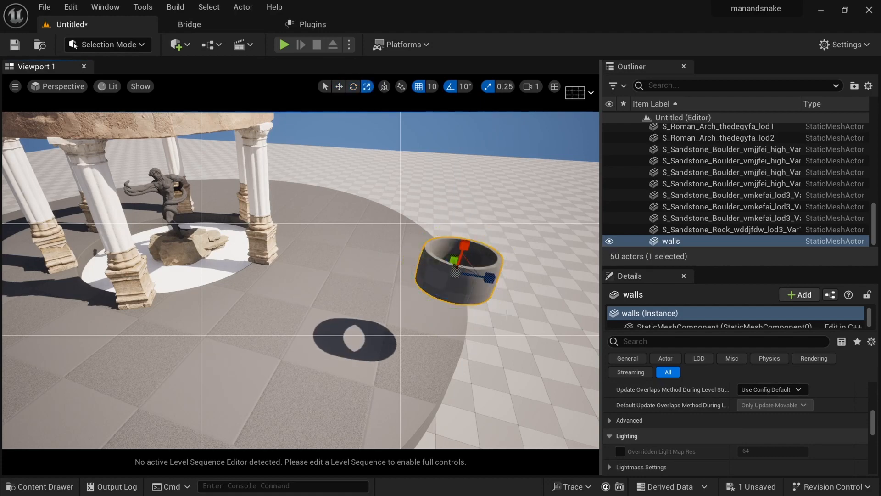
pyautogui.keyDown('alt'); pyautogui.moveTo(506, 314); pyautogui.dragTo(502, 314); pyautogui.keyUp('alt')
pyautogui.scroll(-3, 447, 296)
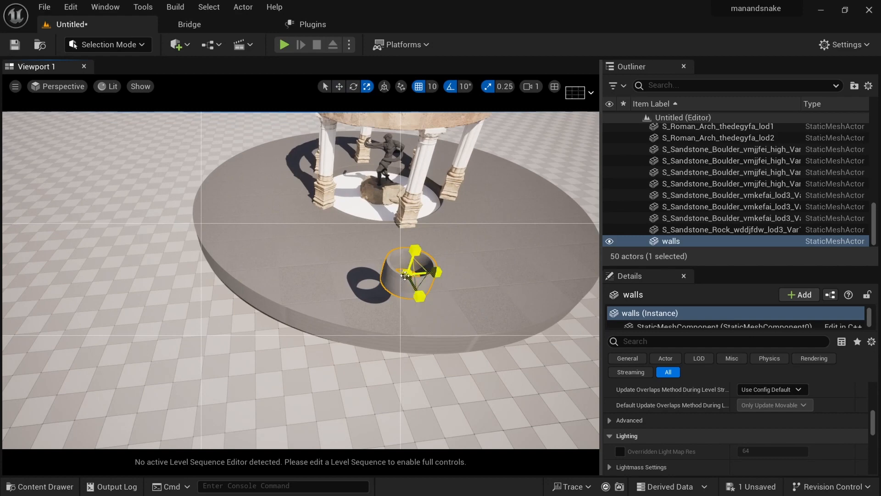
# Step: Scale the upright walls mesh up until the ring is tall and wide enough to enclose the colonnade
pyautogui.moveTo(405, 274); pyautogui.dragTo(377, 212)
pyautogui.hotkey('ctrl', 'z')
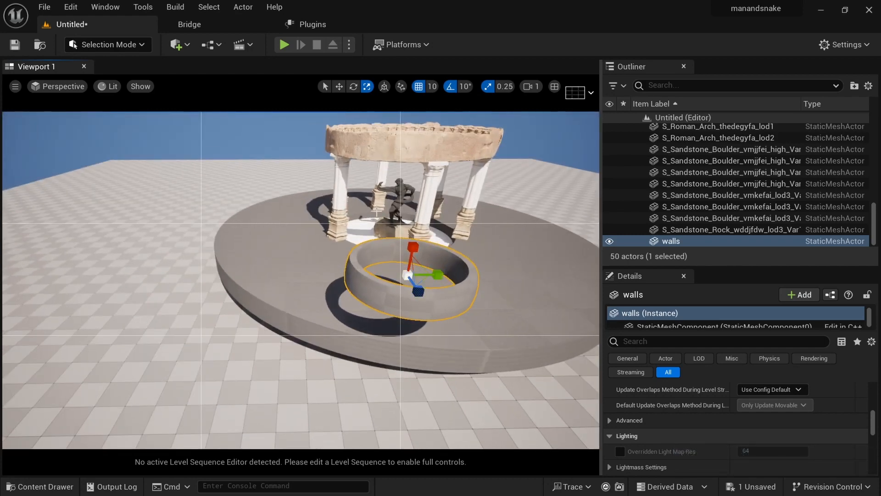
pyautogui.moveTo(415, 247); pyautogui.dragTo(414, 237)
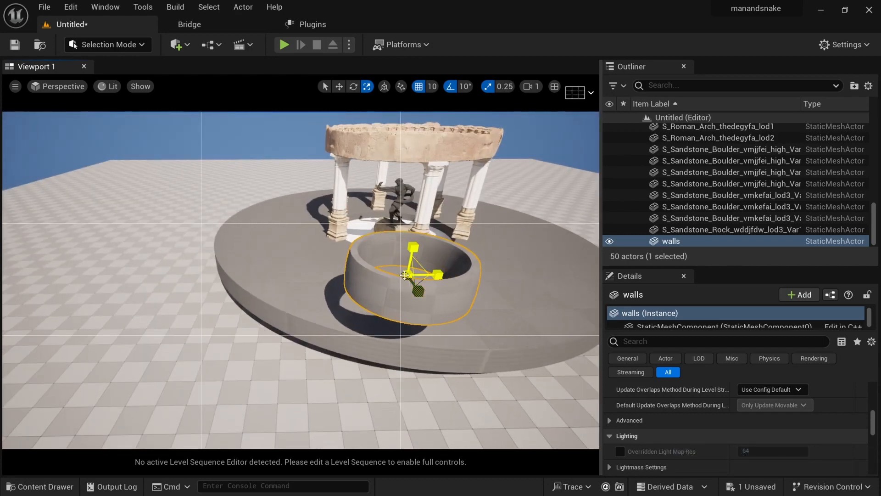
pyautogui.moveTo(405, 275); pyautogui.dragTo(313, 274)
pyautogui.scroll(-2, 313, 274)
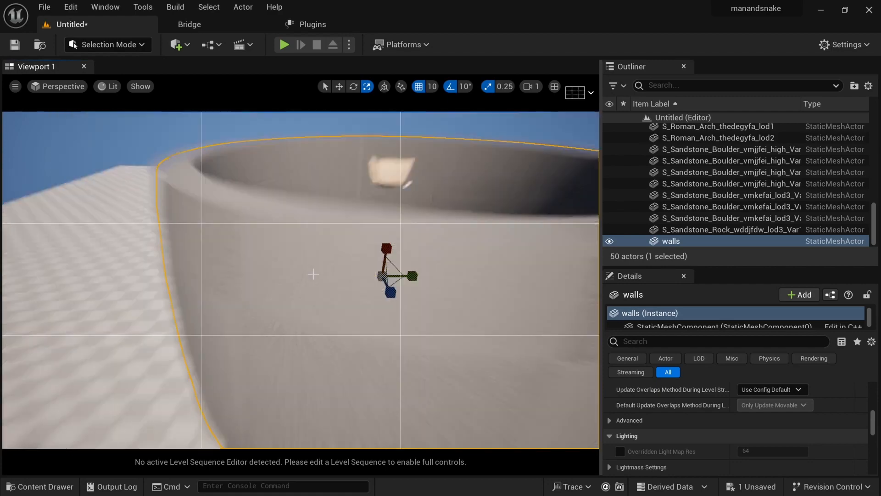
pyautogui.scroll(-5, 313, 274)
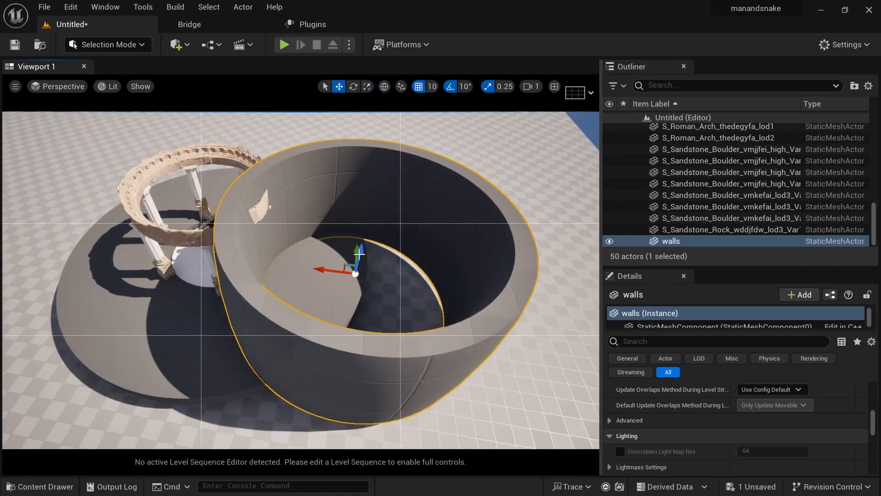
# Step: Move the walls mesh around the colonnade and scale it up further so its inner opening encircles the round platform
pyautogui.moveTo(320, 269); pyautogui.dragTo(136, 225)
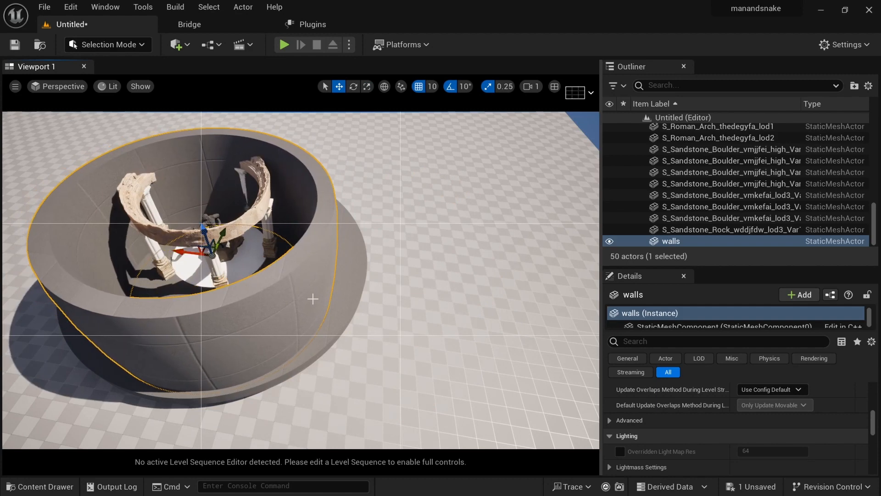
pyautogui.keyDown('alt'); pyautogui.moveTo(312, 299); pyautogui.dragTo(257, 330); pyautogui.keyUp('alt')
pyautogui.press('e')
pyautogui.press('r')
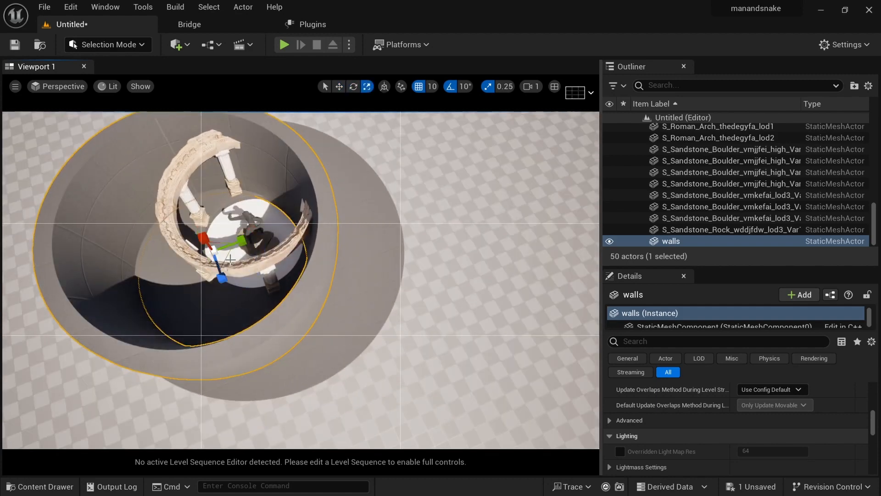
pyautogui.moveTo(213, 251); pyautogui.dragTo(266, 234)
pyautogui.scroll(-3, 277, 328)
pyautogui.keyDown('alt'); pyautogui.moveTo(291, 337); pyautogui.dragTo(255, 337); pyautogui.keyUp('alt')
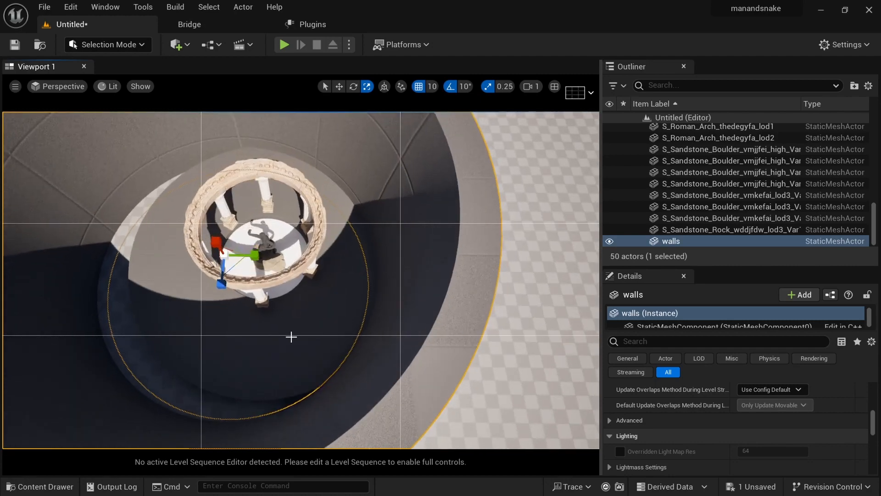
pyautogui.moveTo(256, 253); pyautogui.dragTo(298, 253)
pyautogui.keyDown('alt'); pyautogui.moveTo(189, 375); pyautogui.dragTo(171, 295); pyautogui.keyUp('alt')
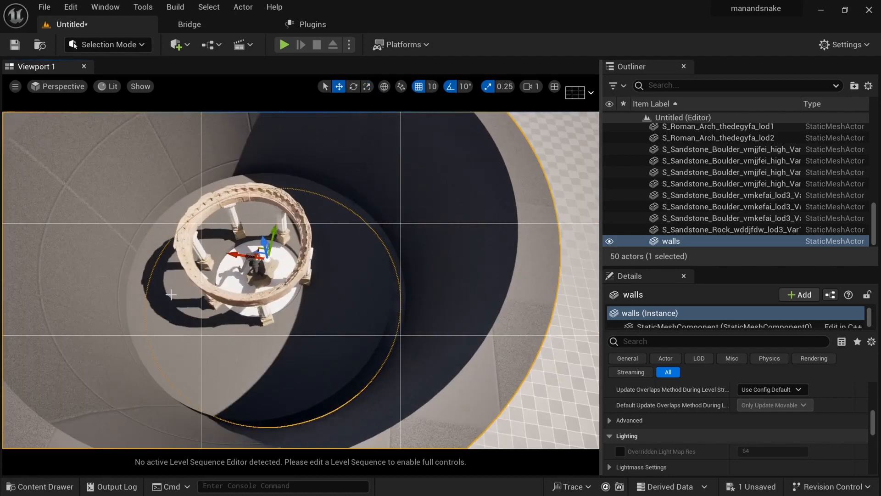
# Step: Shift the enlarged walls horizontally along both axes to centre them around the statue and arch ring
pyautogui.moveTo(235, 251); pyautogui.dragTo(98, 243)
pyautogui.moveTo(296, 246); pyautogui.dragTo(286, 243)
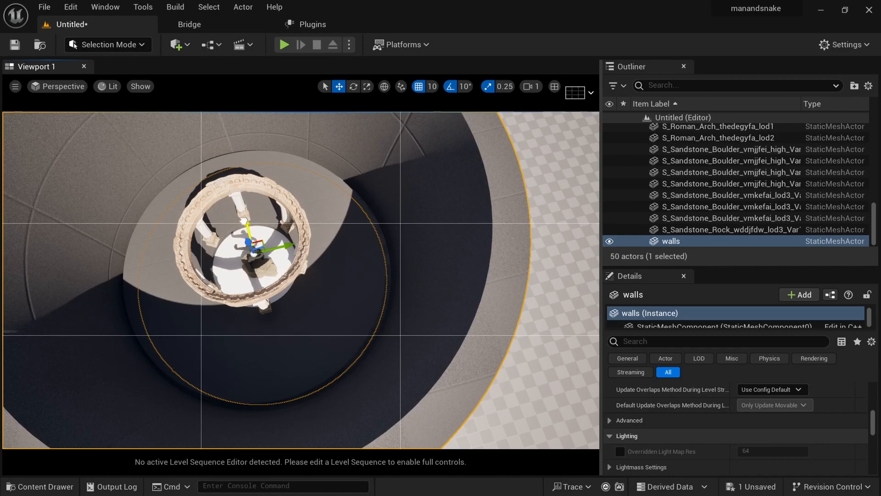
pyautogui.moveTo(244, 221)
pyautogui.mouseDown()
pyautogui.moveTo(237, 195)
pyautogui.moveTo(245, 225)
pyautogui.mouseUp()
pyautogui.keyDown('alt'); pyautogui.moveTo(207, 347); pyautogui.dragTo(166, 294); pyautogui.keyUp('alt')
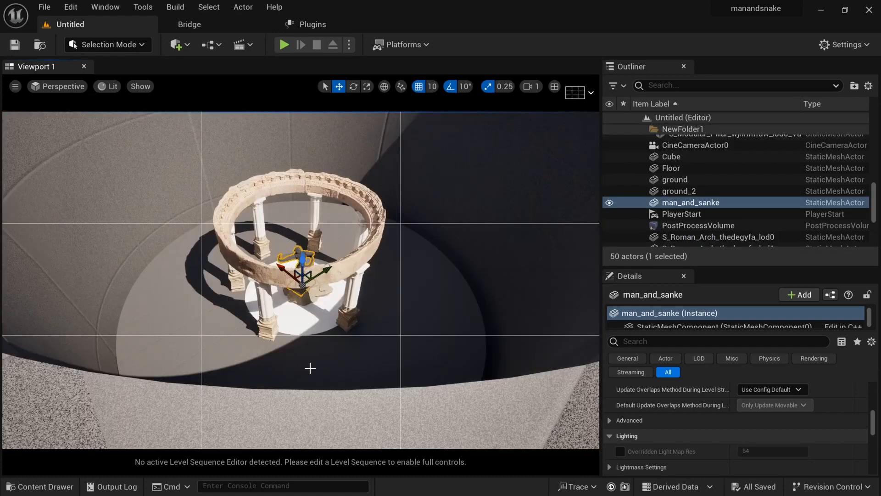
# Step: Duplicate the round ground ring upwards to form a ceiling with a central opening above the arch ring
pyautogui.click(298, 310)
pyautogui.keyDown('alt'); pyautogui.moveTo(301, 274); pyautogui.dragTo(286, 183); pyautogui.keyUp('alt')
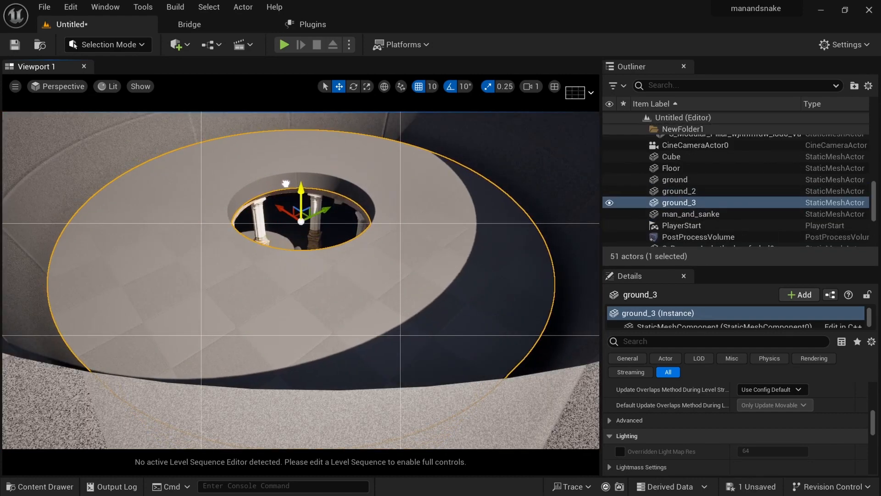
pyautogui.scroll(6, 307, 327)
pyautogui.moveTo(315, 353); pyautogui.dragTo(386, 407, button='right')
pyautogui.press('s')
pyautogui.scroll(-2, 347, 362)
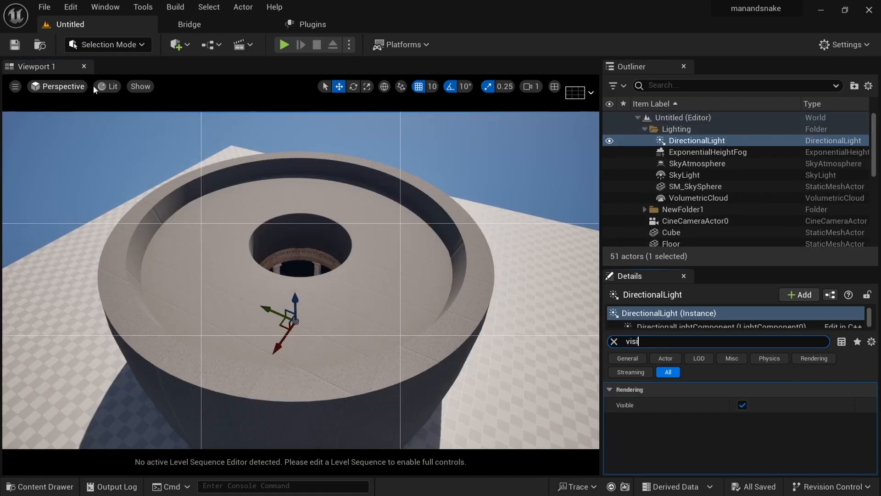
# Step: Add a spot light to the scene and raise it above the ceiling ring
pyautogui.click(188, 46)
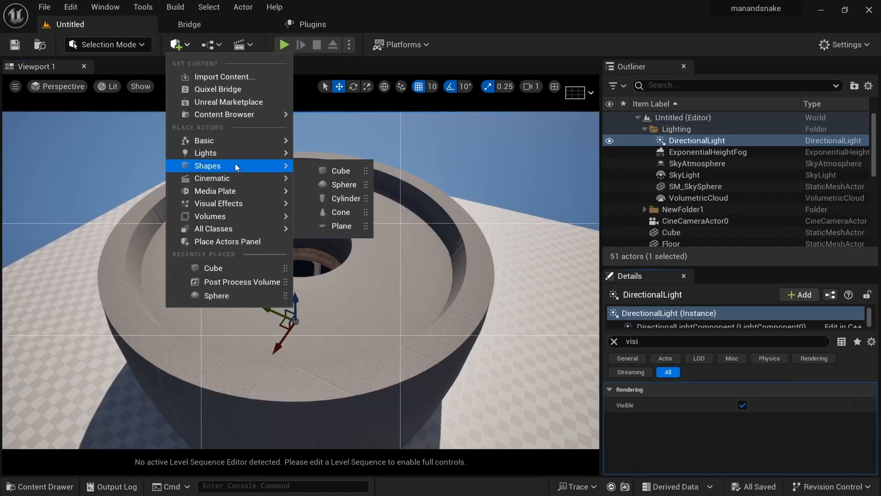
pyautogui.moveTo(280, 153)
pyautogui.click(349, 186)
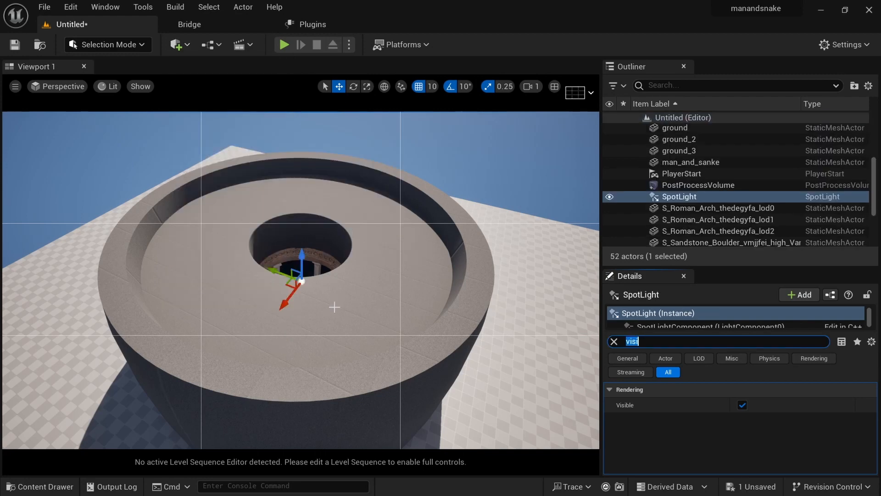
pyautogui.moveTo(297, 255); pyautogui.dragTo(305, 175)
# Step: Move the spot light horizontally until it sits over the ceiling's central opening, and raise it so it shines down on the statue
pyautogui.keyDown('alt'); pyautogui.moveTo(201, 233); pyautogui.dragTo(97, 235); pyautogui.keyUp('alt')
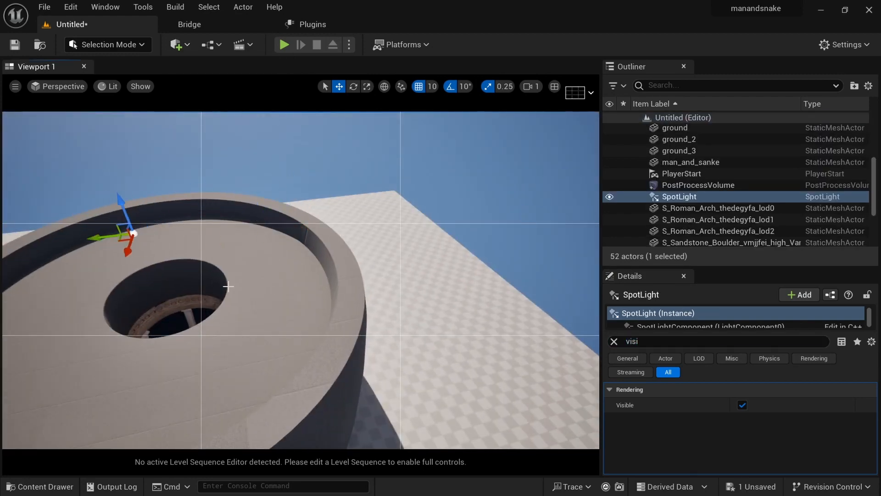
pyautogui.keyDown('alt'); pyautogui.moveTo(228, 286); pyautogui.dragTo(188, 251); pyautogui.keyUp('alt')
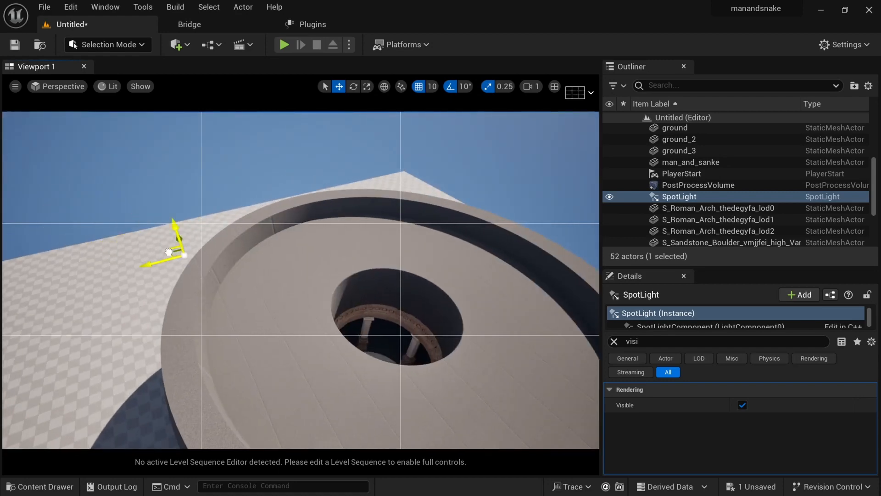
pyautogui.keyDown('alt'); pyautogui.moveTo(294, 381); pyautogui.dragTo(354, 327); pyautogui.keyUp('alt')
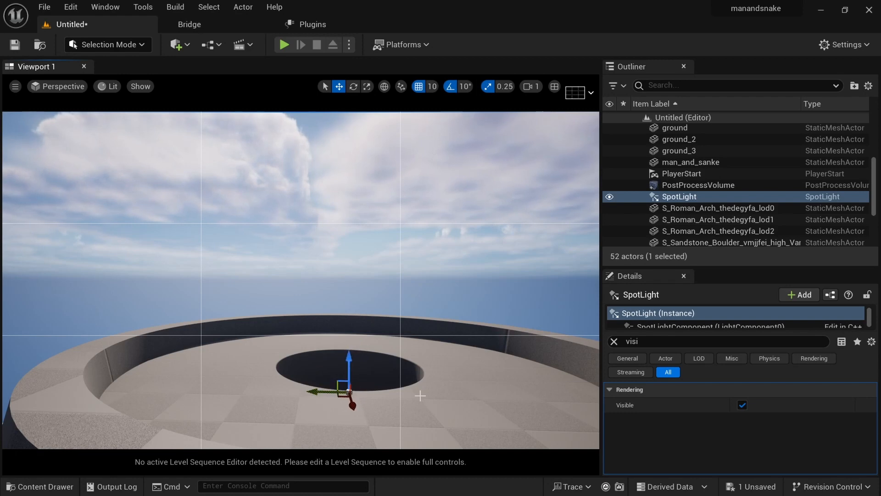
pyautogui.keyDown('alt'); pyautogui.moveTo(420, 396); pyautogui.dragTo(384, 399); pyautogui.keyUp('alt')
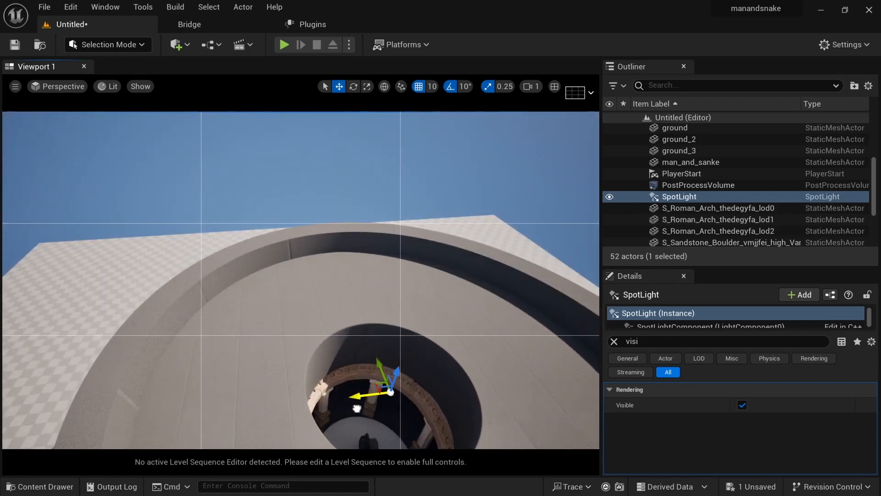
pyautogui.keyDown('alt'); pyautogui.moveTo(356, 410); pyautogui.dragTo(491, 430); pyautogui.keyUp('alt')
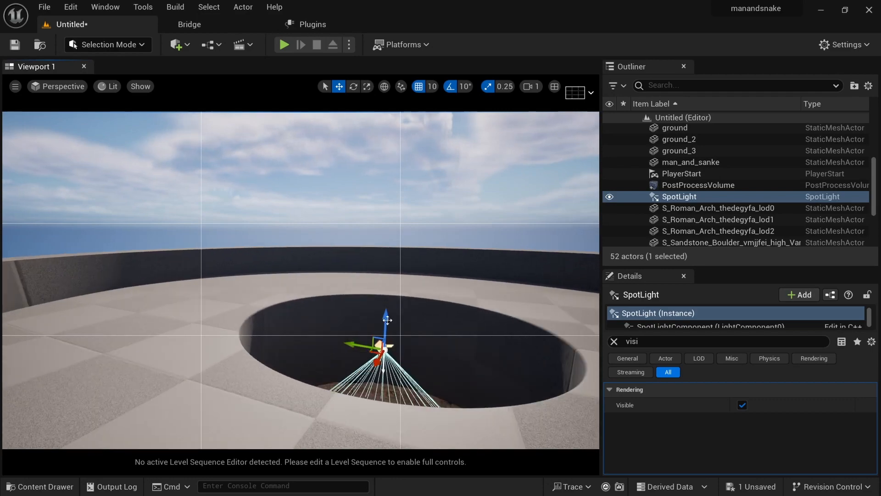
pyautogui.moveTo(387, 320); pyautogui.dragTo(393, 196)
pyautogui.scroll(-3, 351, 391)
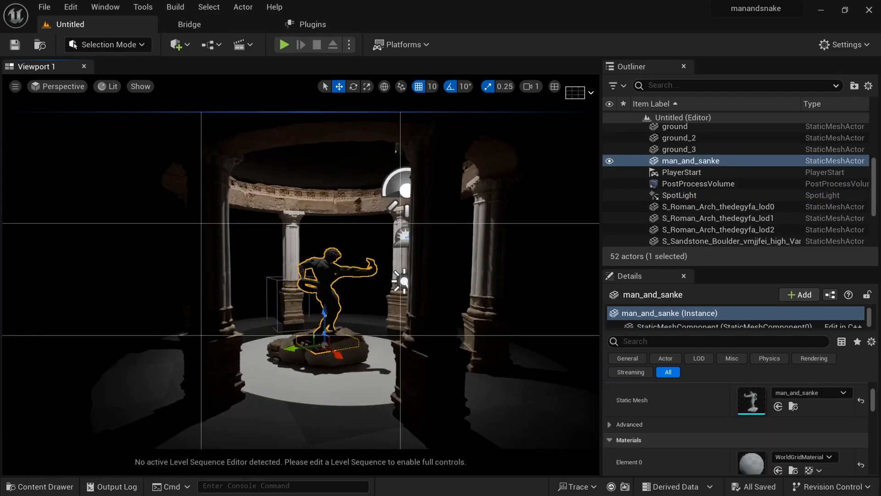
# Step: Add a rect light inside the colonnade beside the statue
pyautogui.keyDown('alt'); pyautogui.moveTo(301, 279); pyautogui.dragTo(308, 284); pyautogui.keyUp('alt')
pyautogui.click(176, 45)
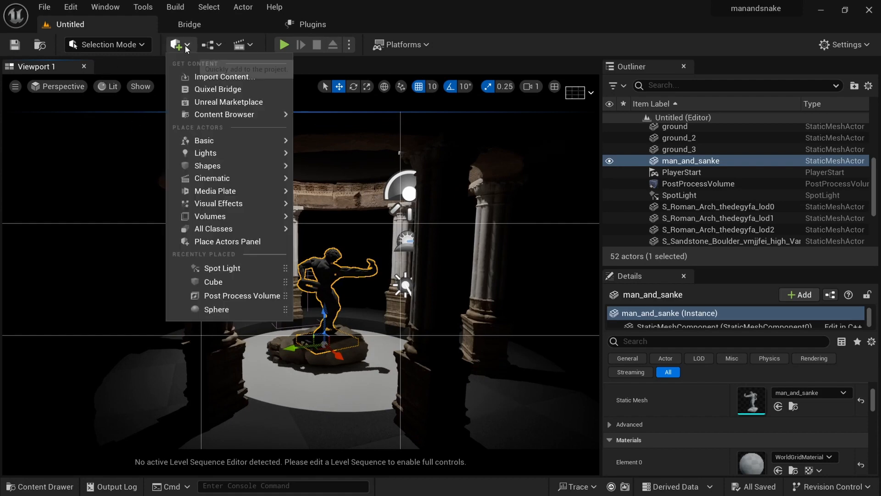
pyautogui.moveTo(275, 154)
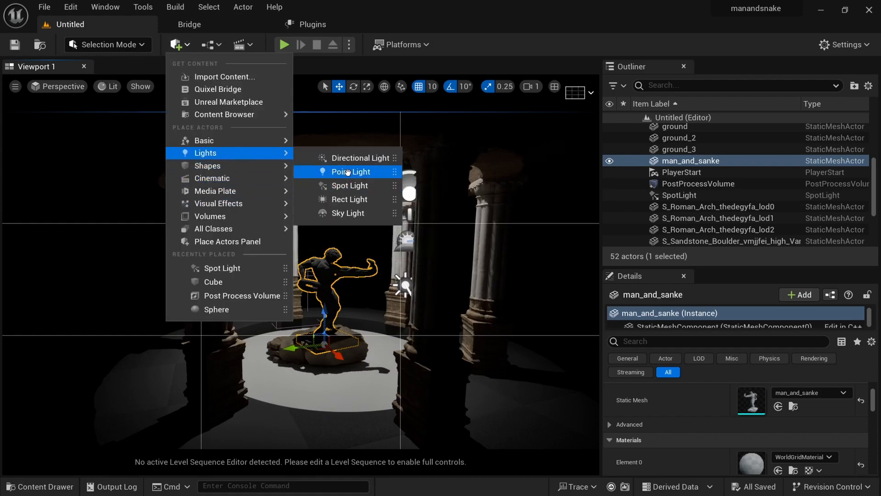
pyautogui.click(354, 201)
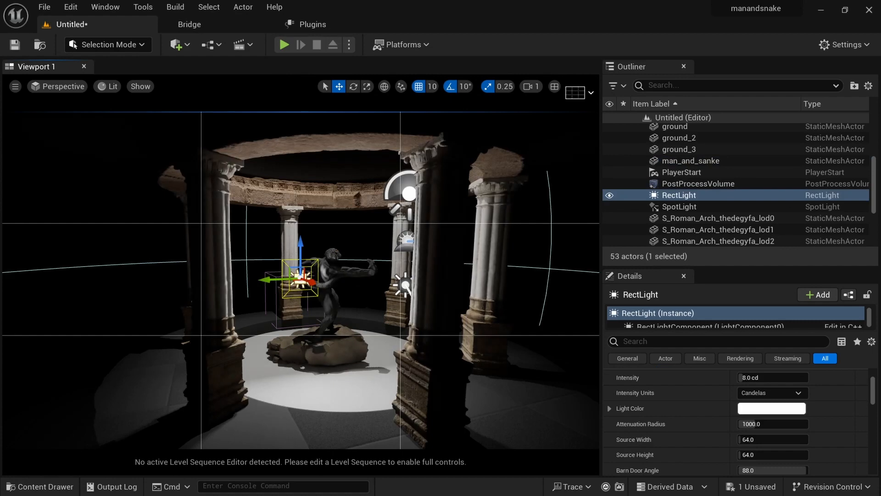
# Step: Raise the rect light until it hangs above the arch ring over the statue
pyautogui.keyDown('alt'); pyautogui.moveTo(357, 291); pyautogui.dragTo(300, 126); pyautogui.keyUp('alt')
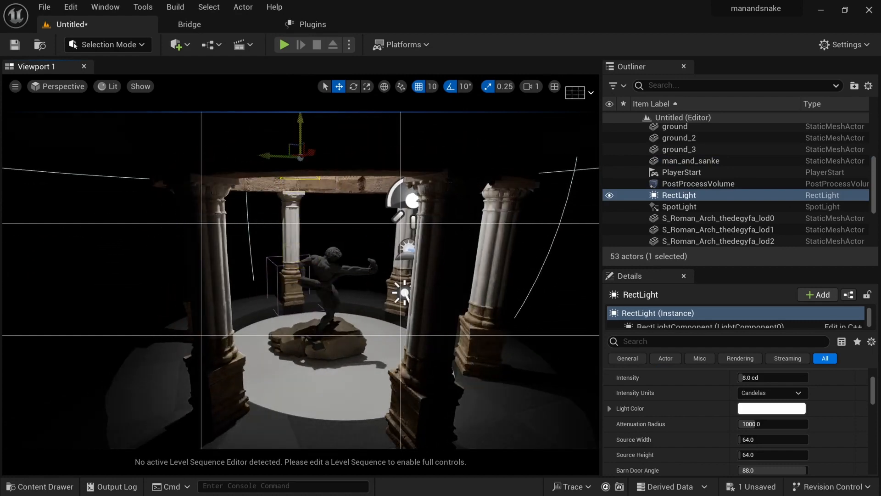
pyautogui.scroll(-3, 333, 267)
pyautogui.moveTo(333, 268); pyautogui.dragTo(306, 192, button='middle')
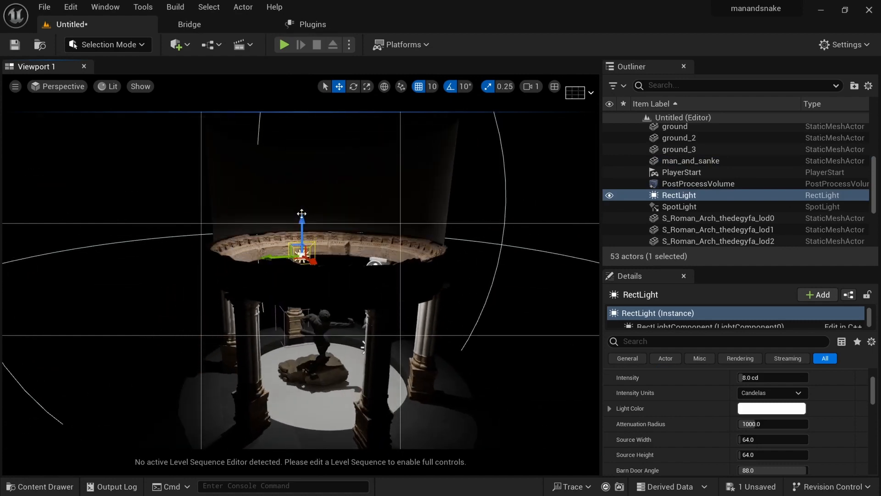
pyautogui.moveTo(302, 214); pyautogui.dragTo(302, 152)
pyautogui.keyDown('alt'); pyautogui.moveTo(225, 286); pyautogui.dragTo(367, 239); pyautogui.keyUp('alt')
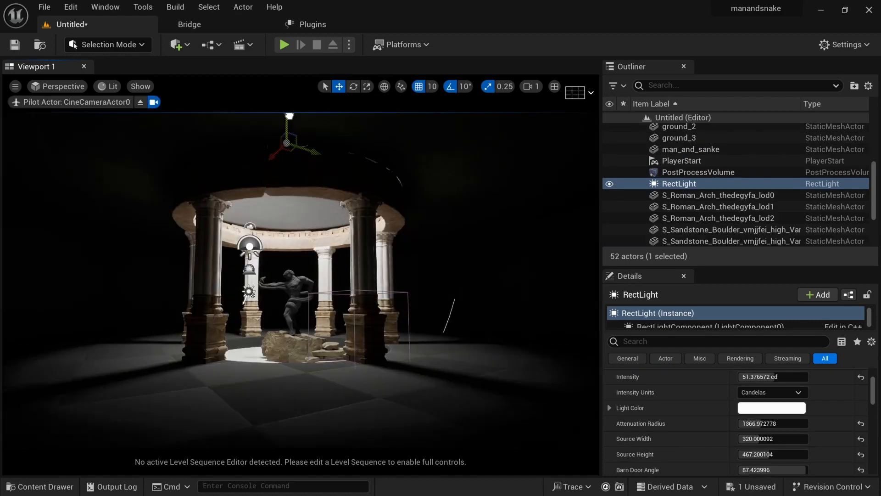
pyautogui.scroll(-3, 320, 227)
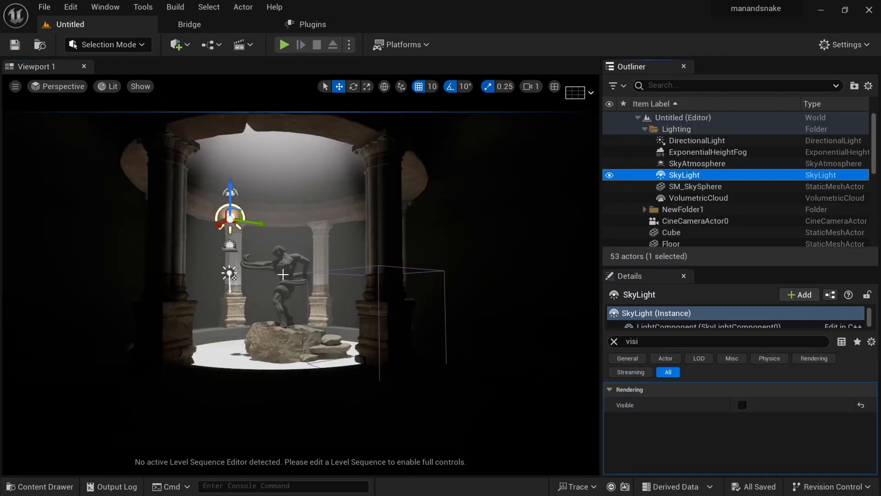
# Step: Turn on visibility for the directional light, sky atmosphere and sky light, and clear the property filter
pyautogui.click(283, 275)
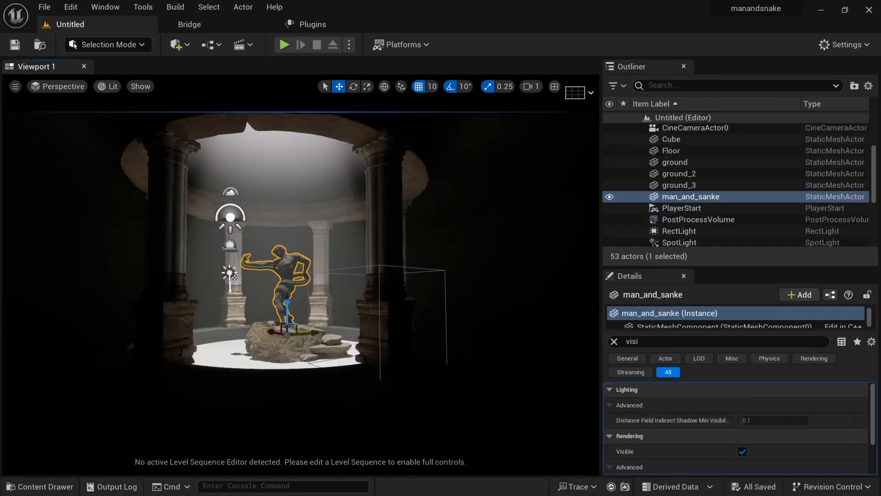
pyautogui.scroll(3, 695, 221)
pyautogui.click(696, 140)
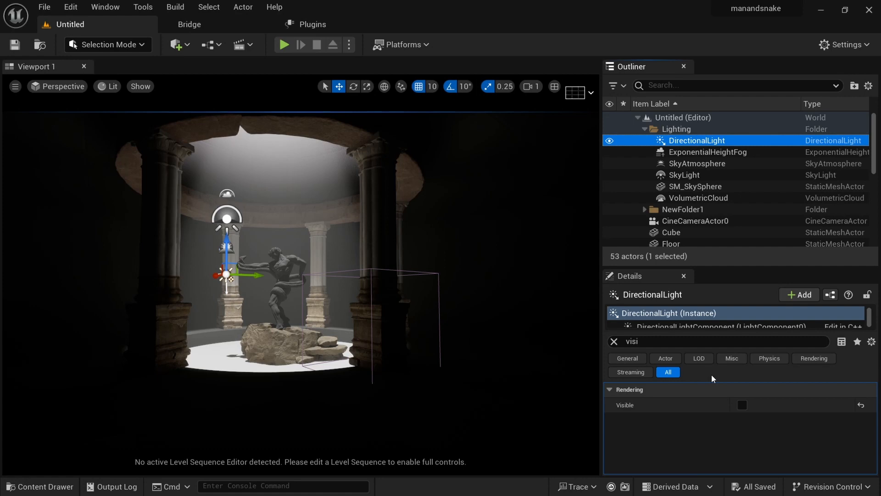
pyautogui.click(743, 406)
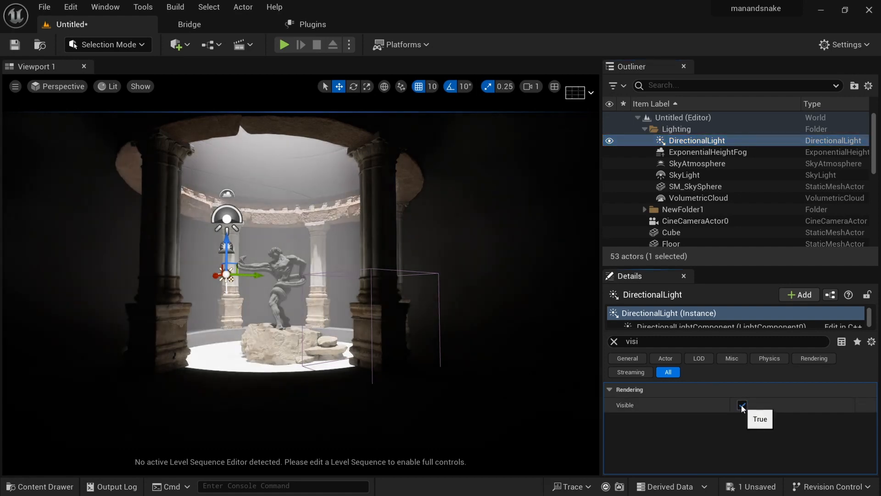
pyautogui.click(693, 164)
pyautogui.click(742, 405)
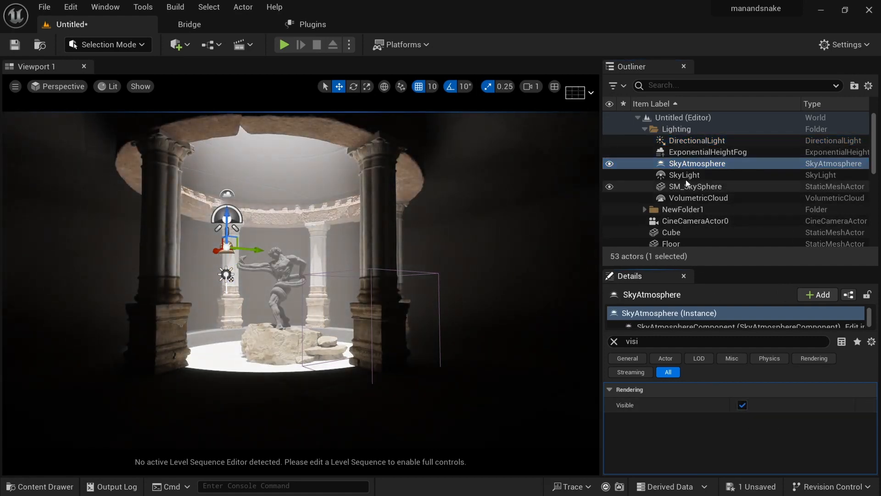
pyautogui.click(684, 175)
pyautogui.click(742, 406)
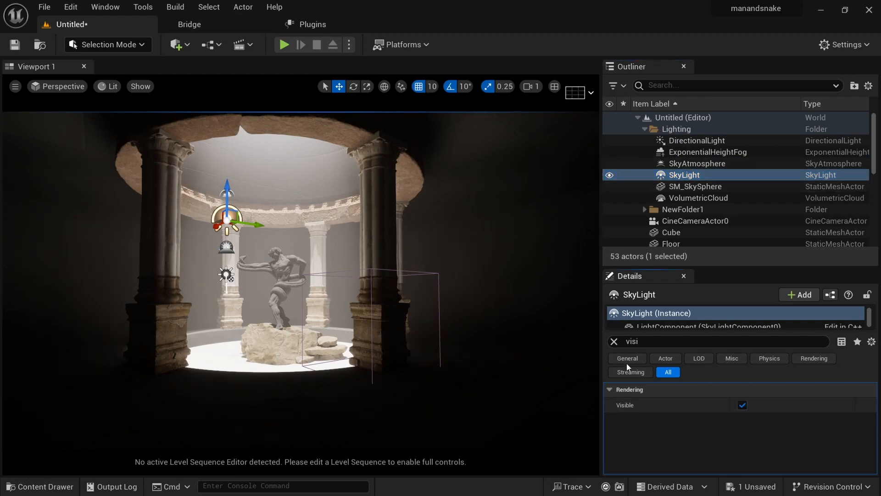
pyautogui.click(614, 342)
# Step: Select the statue, inspect its new lighting from close up and from outside the pillars, and save the level
pyautogui.click(276, 285)
pyautogui.keyDown('alt'); pyautogui.moveTo(275, 284); pyautogui.dragTo(248, 285); pyautogui.keyUp('alt')
pyautogui.scroll(5, 301, 280)
pyautogui.keyDown('alt'); pyautogui.moveTo(301, 280); pyautogui.dragTo(266, 280); pyautogui.keyUp('alt')
pyautogui.keyDown('alt'); pyautogui.moveTo(231, 353); pyautogui.dragTo(185, 353); pyautogui.keyUp('alt')
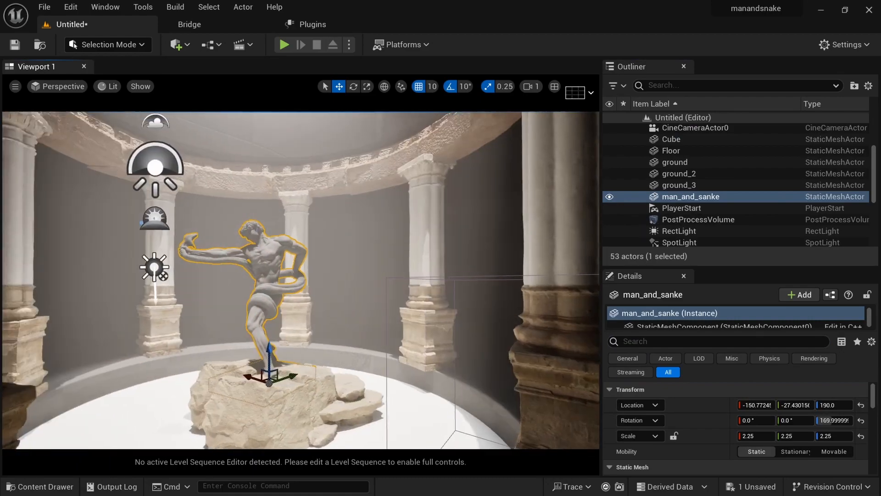
pyautogui.keyDown('alt'); pyautogui.moveTo(231, 354); pyautogui.dragTo(162, 354, button='right'); pyautogui.keyUp('alt')
pyautogui.moveTo(231, 353); pyautogui.dragTo(221, 337, button='middle')
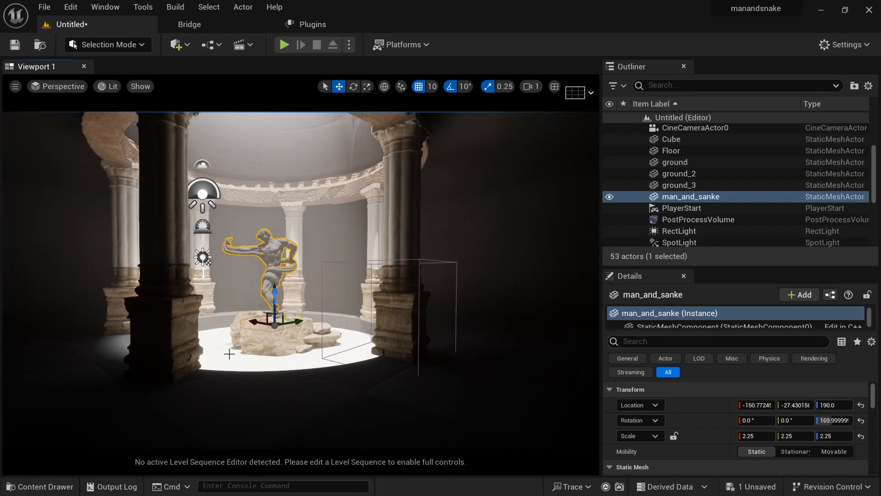
pyautogui.hotkey('ctrl', 's')
pyautogui.keyDown('alt'); pyautogui.moveTo(265, 374); pyautogui.dragTo(242, 373); pyautogui.keyUp('alt')
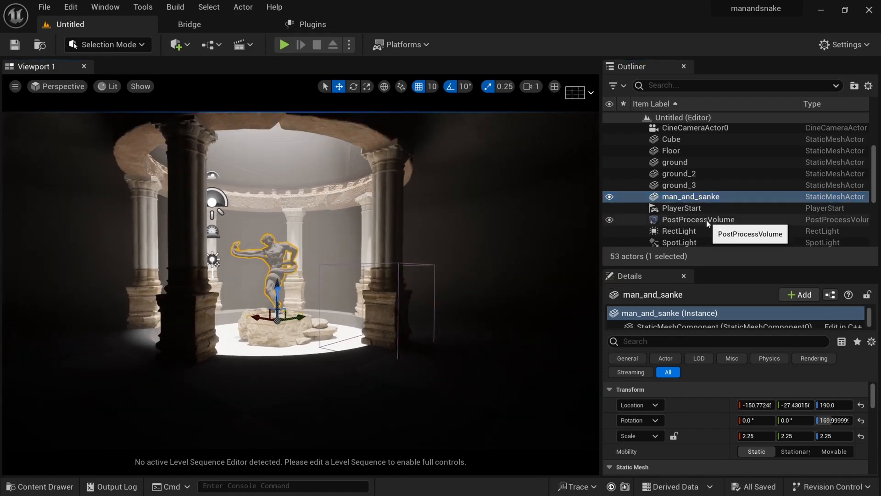
# Step: Widen the spot light's outer cone angle to about 24 degrees and save the level
pyautogui.scroll(-1, 684, 206)
pyautogui.click(681, 213)
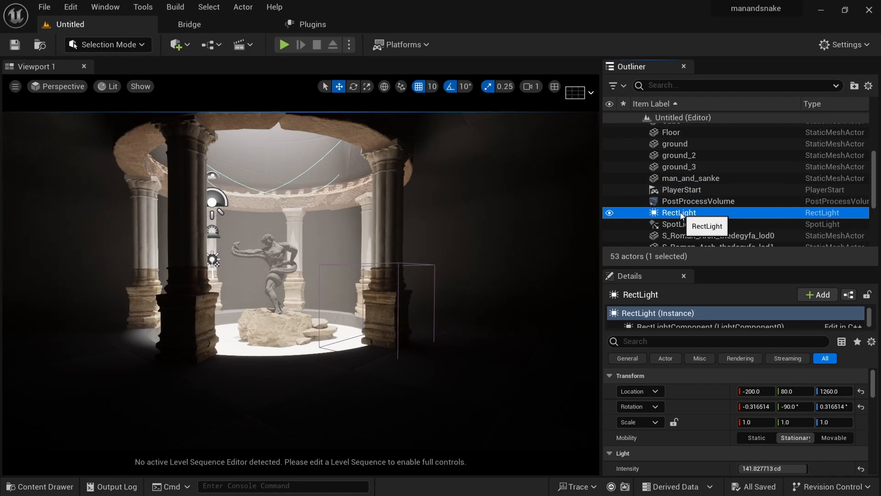
pyautogui.click(682, 225)
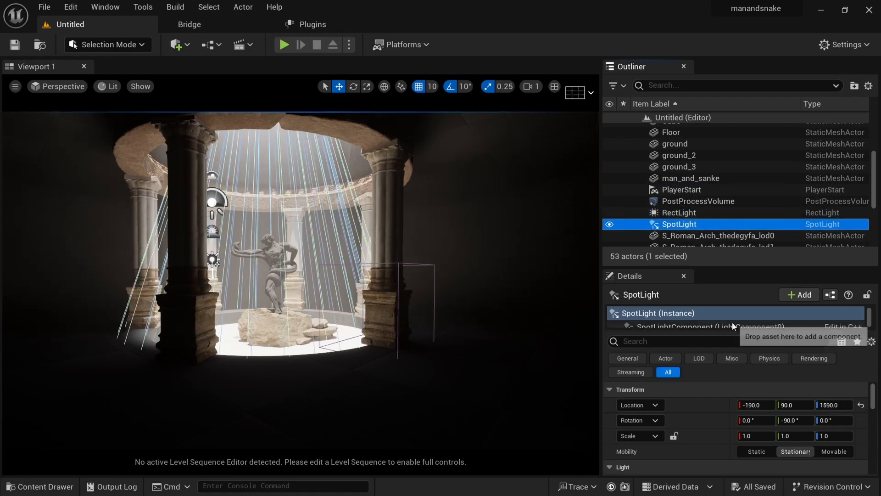
pyautogui.scroll(-2, 717, 420)
pyautogui.scroll(-3, 716, 432)
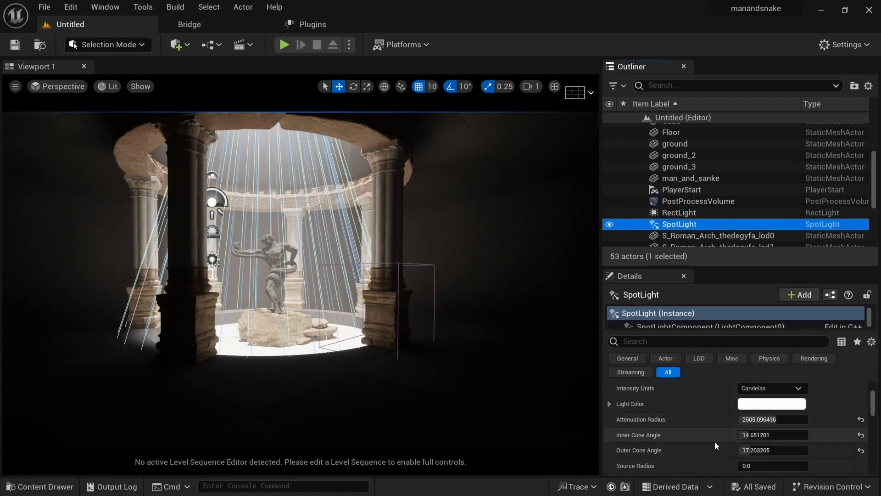
pyautogui.moveTo(761, 450)
pyautogui.mouseDown()
pyautogui.moveTo(786, 451)
pyautogui.moveTo(770, 451)
pyautogui.mouseUp()
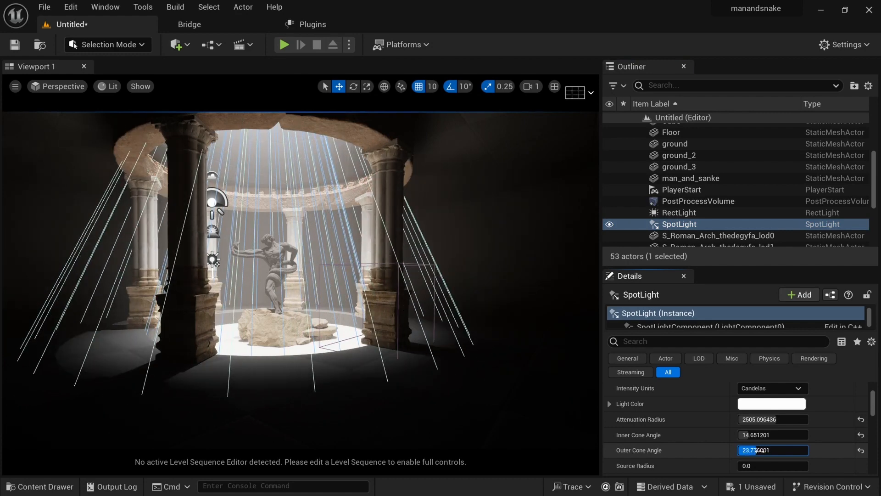
pyautogui.click(274, 258)
pyautogui.moveTo(371, 382)
pyautogui.keyDown('alt'); pyautogui.mouseDown()
pyautogui.moveTo(340, 369)
pyautogui.moveTo(373, 400)
pyautogui.moveTo(375, 381)
pyautogui.mouseUp(); pyautogui.keyUp('alt')
pyautogui.hotkey('ctrl', 's')
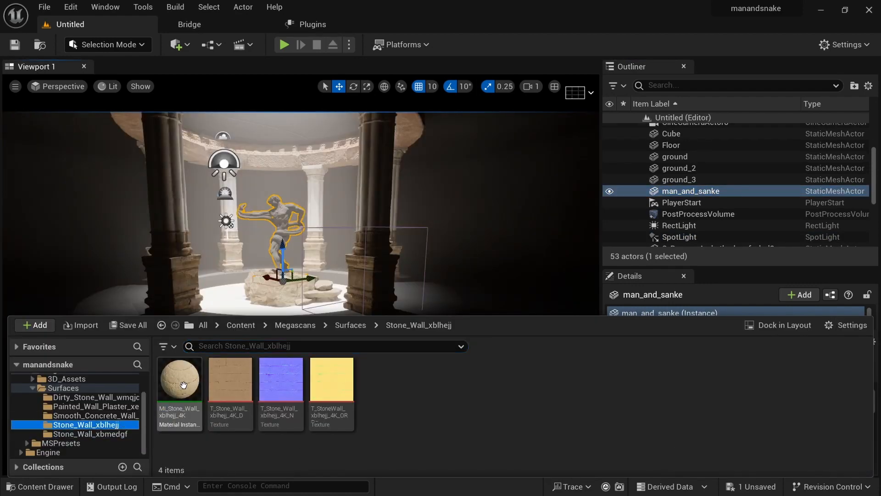
# Step: Apply the MI_Stone_Wall_xblhejj_4K material to the outer floor, the surrounding walls and the ceiling above the pillars
pyautogui.click(181, 378)
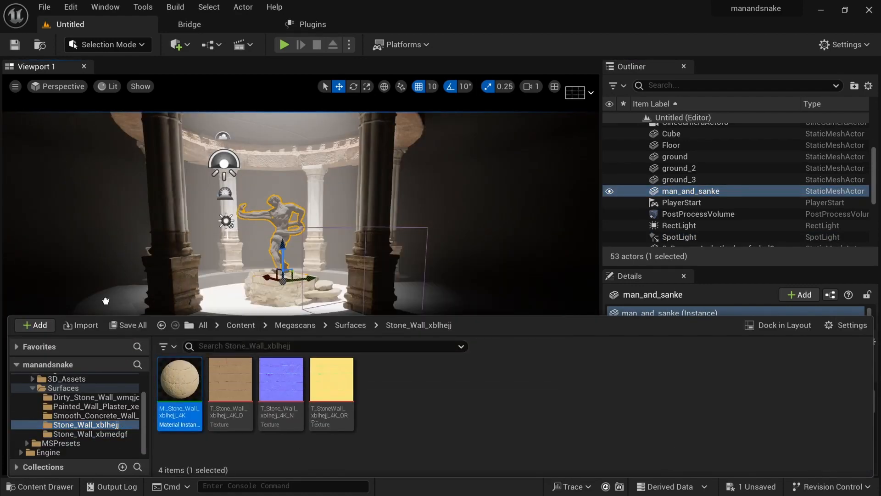
pyautogui.moveTo(181, 378); pyautogui.dragTo(101, 299)
pyautogui.hotkey('ctrl', 'space')
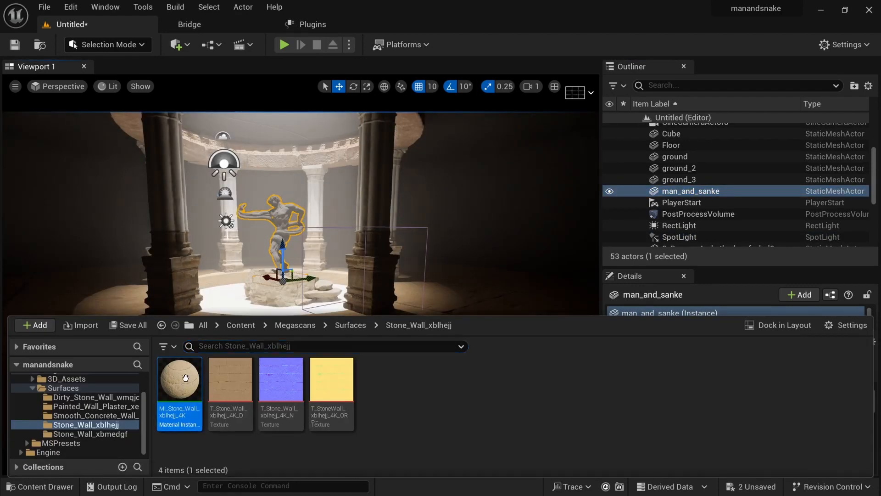
pyautogui.moveTo(181, 381); pyautogui.dragTo(168, 293)
pyautogui.hotkey('ctrl', 'space')
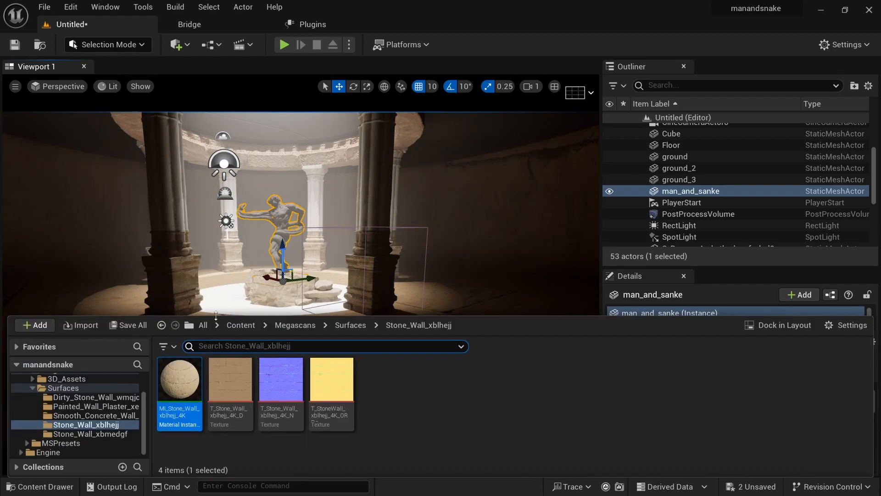
pyautogui.moveTo(180, 381); pyautogui.dragTo(249, 172)
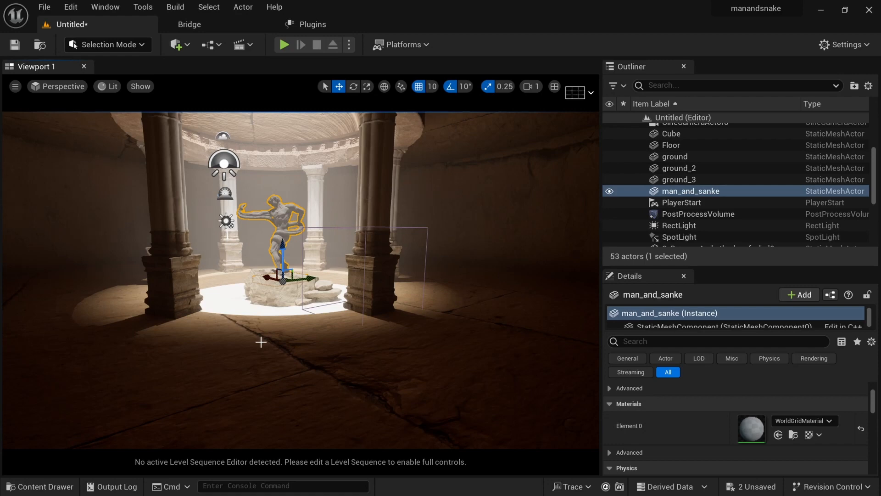
# Step: Apply the MI_Smooth_Concrete_Wall material to the statue and to the lit floor around its rocks
pyautogui.hotkey('ctrl', 'space')
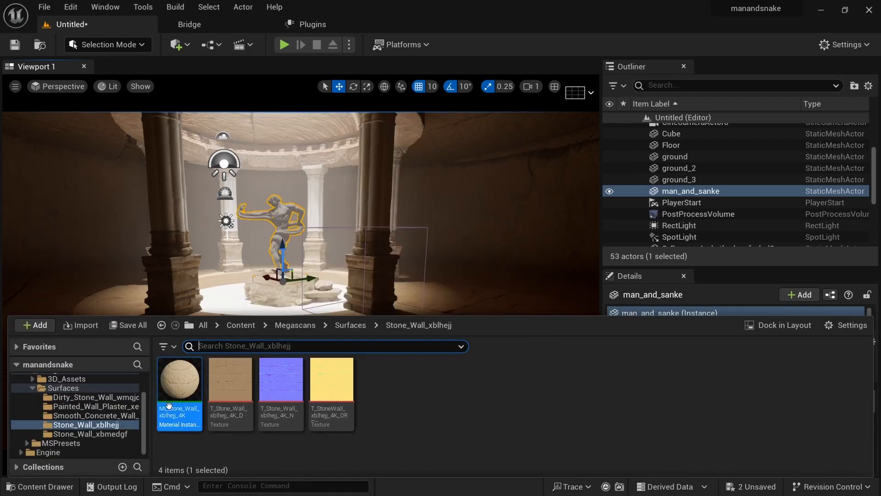
pyautogui.click(95, 415)
pyautogui.moveTo(179, 380); pyautogui.dragTo(276, 241)
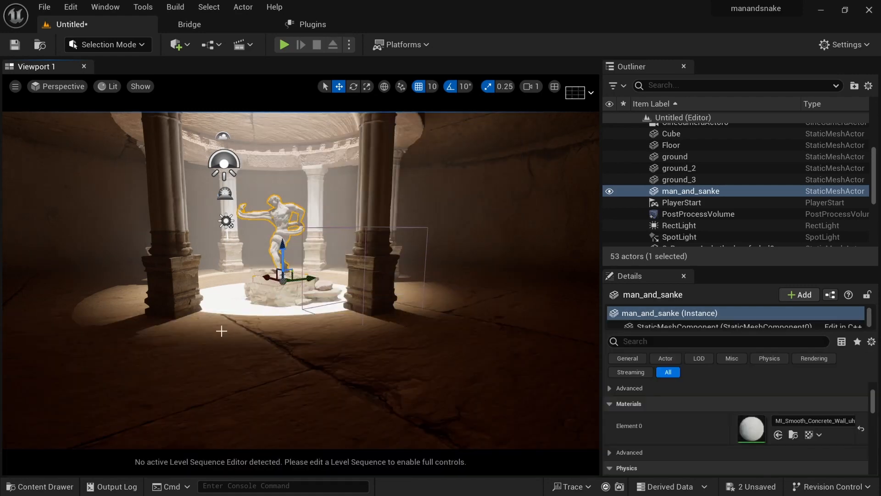
pyautogui.hotkey('ctrl', 'space')
pyautogui.moveTo(177, 384); pyautogui.dragTo(265, 327)
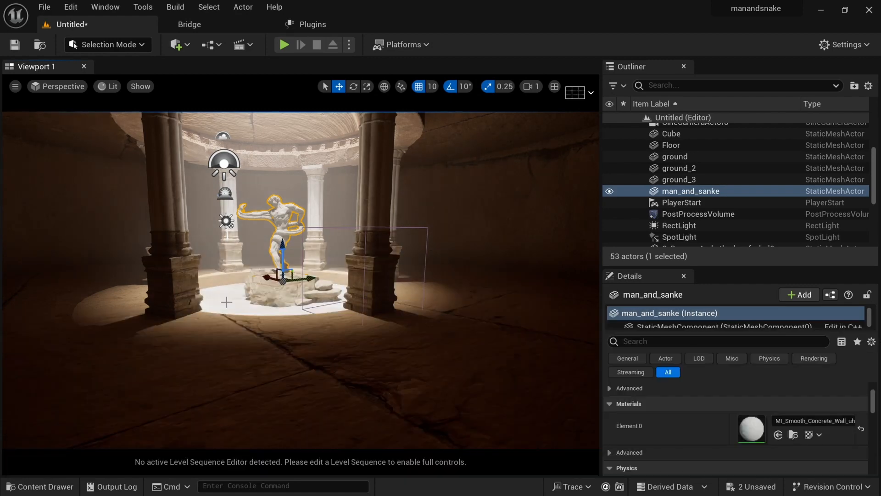
pyautogui.hotkey('ctrl', 'space')
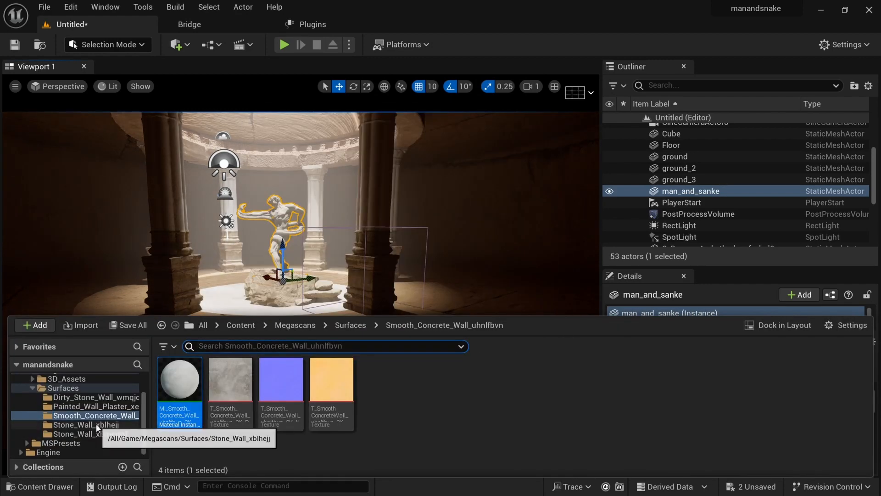
# Step: Open the stone material on the walls, enable its Tiling/Offset override and set Tiling X and Tiling Y to 20
pyautogui.click(90, 210)
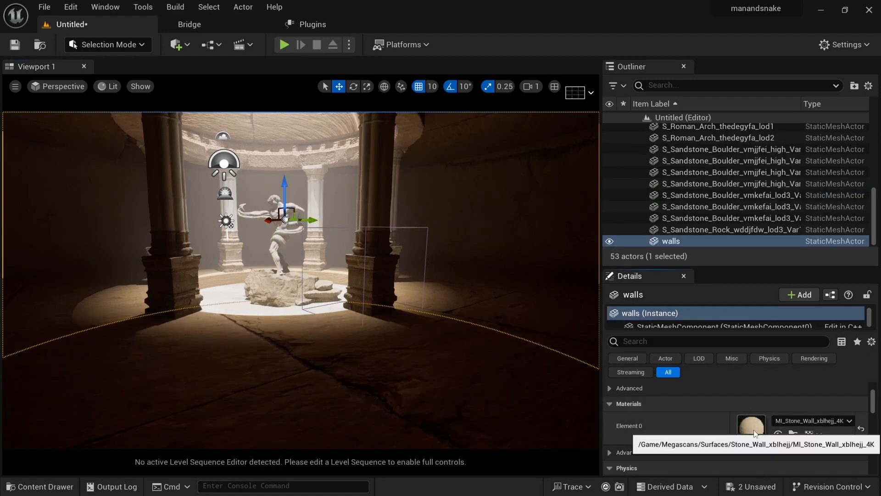
pyautogui.doubleClick(752, 428)
pyautogui.click(546, 139)
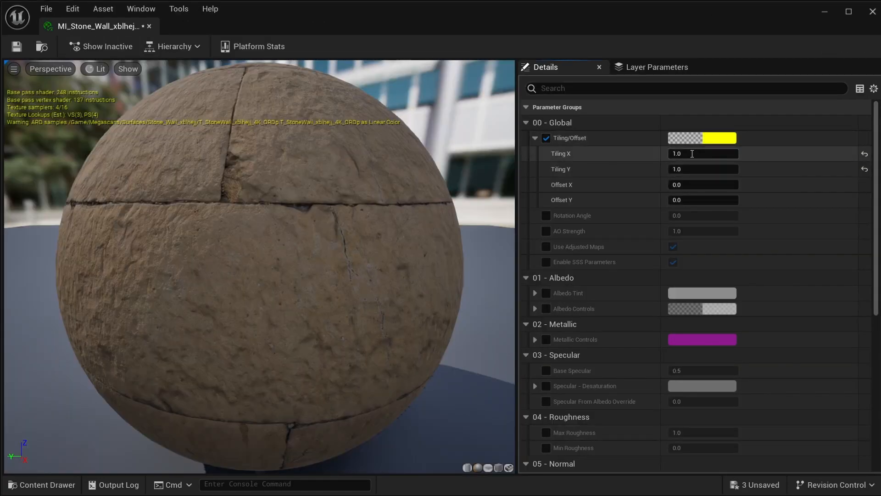
pyautogui.click(692, 154)
pyautogui.write('20')
pyautogui.press('Return')
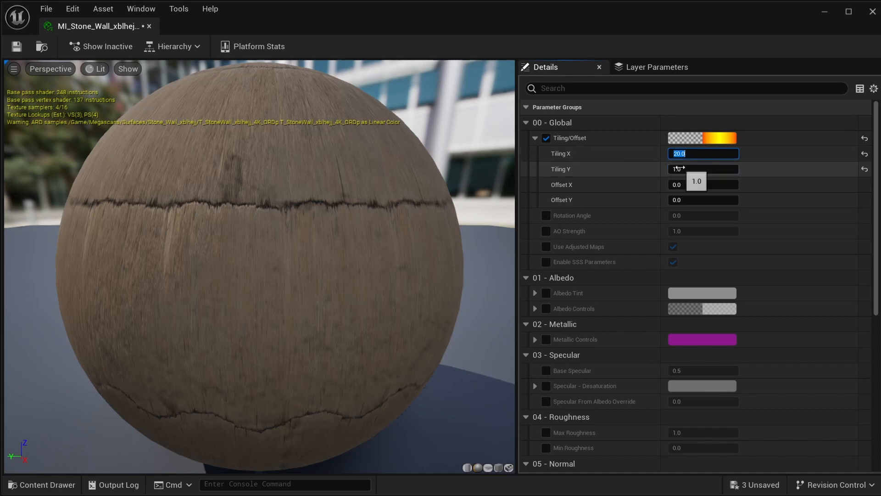
pyautogui.click(684, 168)
pyautogui.write('20')
pyautogui.press('Return')
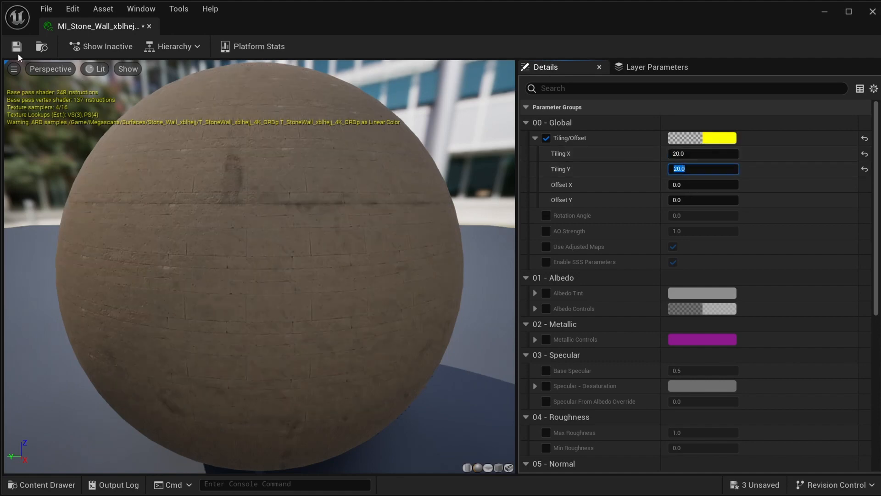
pyautogui.click(150, 26)
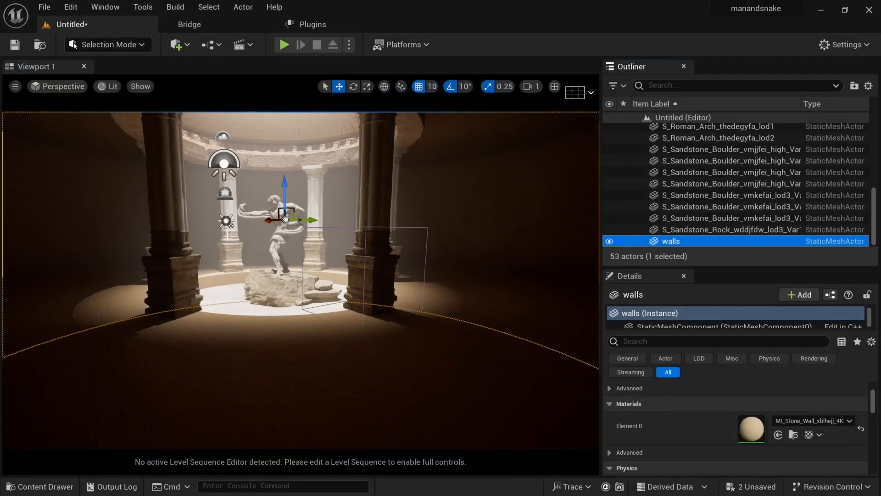
# Step: Select the statue and examine its concrete surface and lighting from close up between the pillars
pyautogui.click(283, 260)
pyautogui.moveTo(258, 324); pyautogui.dragTo(258, 324, button='right')
pyautogui.press('w')
pyautogui.press('s')
pyautogui.moveTo(188, 303); pyautogui.dragTo(187, 303, button='right')
pyautogui.press('w')
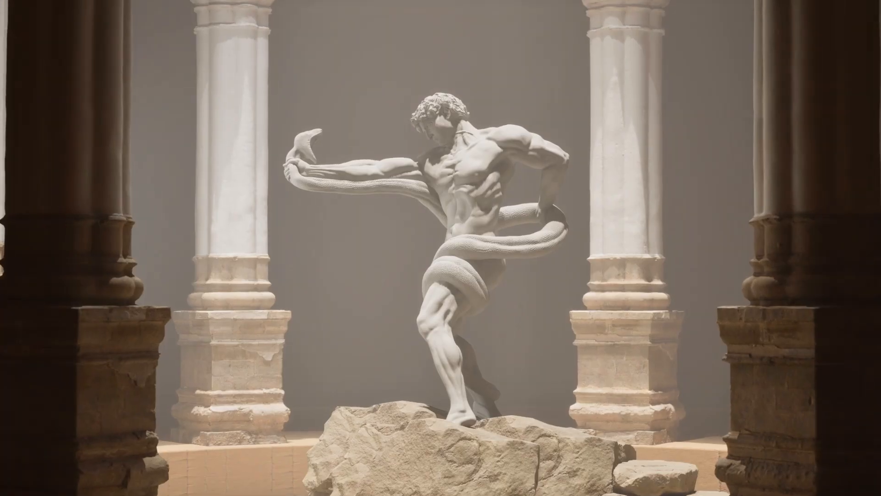